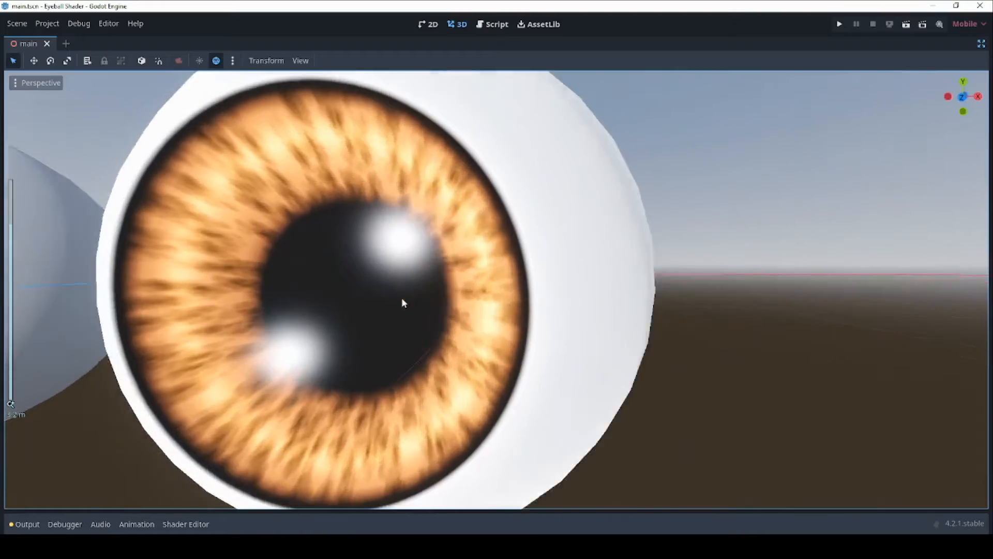
Examine the finished blue and orange eyeballs in the 3D viewport from close up, from a distance and from different angles.
scroll(406, 321, "down", 6)
scroll(419, 331, "down", 5)
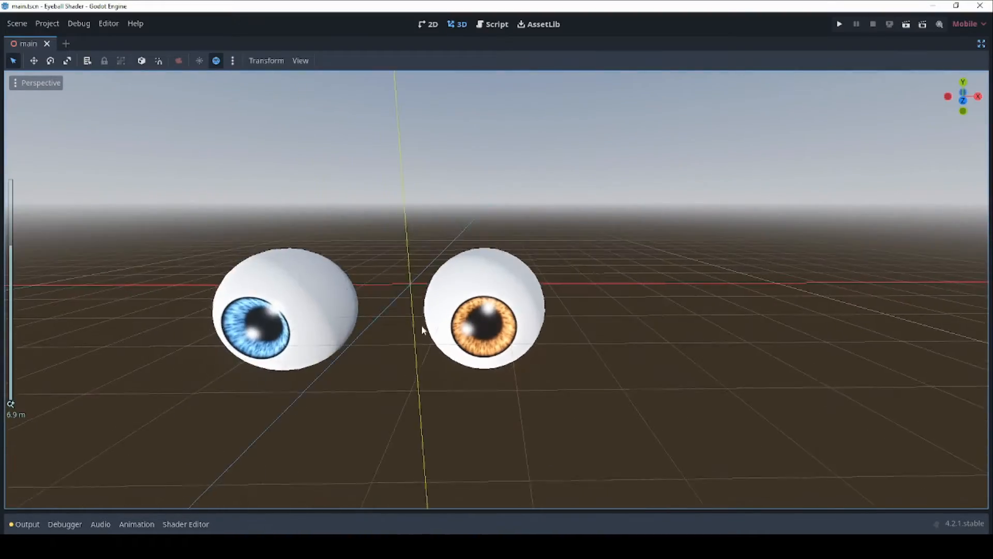
mouse_move(437, 351)
middle_mouse_down()
mouse_move(399, 388)
mouse_move(312, 393)
mouse_move(321, 348)
mouse_move(393, 282)
mouse_move(466, 278)
mouse_move(569, 327)
mouse_move(514, 320)
mouse_move(470, 337)
mouse_move(498, 343)
mouse_move(355, 335)
mouse_move(478, 340)
mouse_move(456, 327)
mouse_move(456, 302)
mouse_move(485, 267)
mouse_move(443, 290)
mouse_move(428, 315)
mouse_move(428, 350)
mouse_move(441, 357)
middle_mouse_up()
scroll(498, 344, "up", 6)
scroll(461, 337, "up", 4)
scroll(442, 357, "down", 2)
scroll(442, 357, "down", 1)
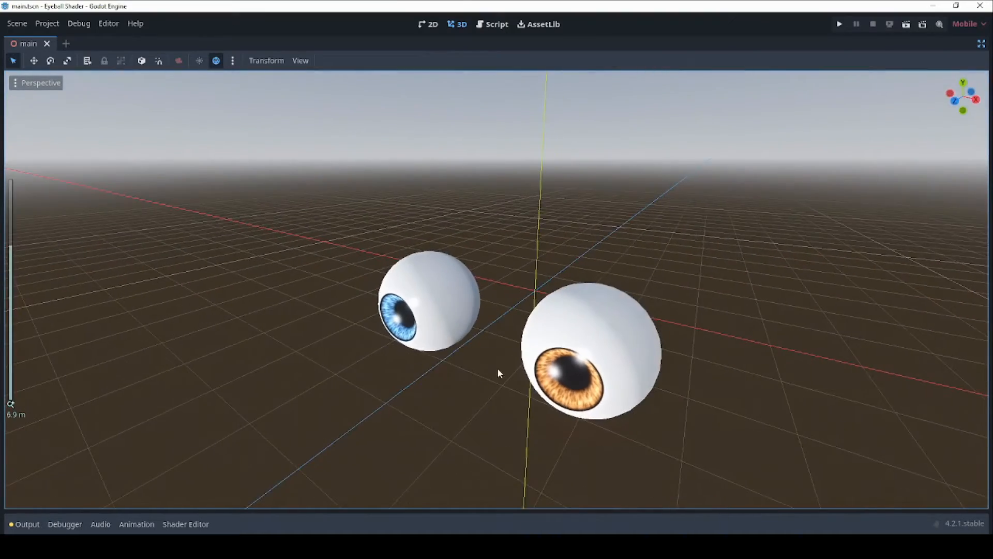
middle_click_drag(499, 372, 473, 331)
scroll(475, 309, "down", 3)
scroll(479, 310, "up", 2)
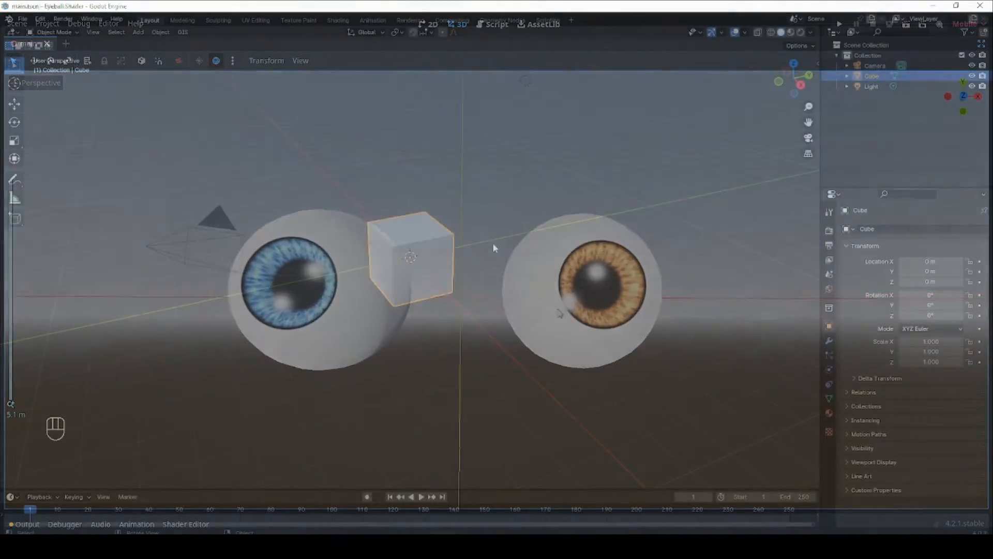
Switch to Blender, delete the default cube and add a UV sphere at the world origin.
key("x")
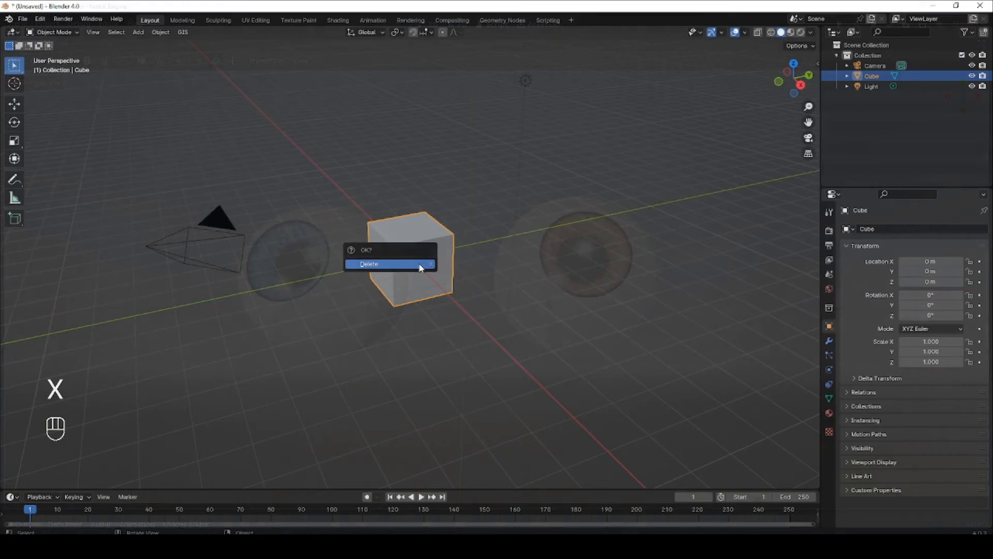
left_click(419, 264)
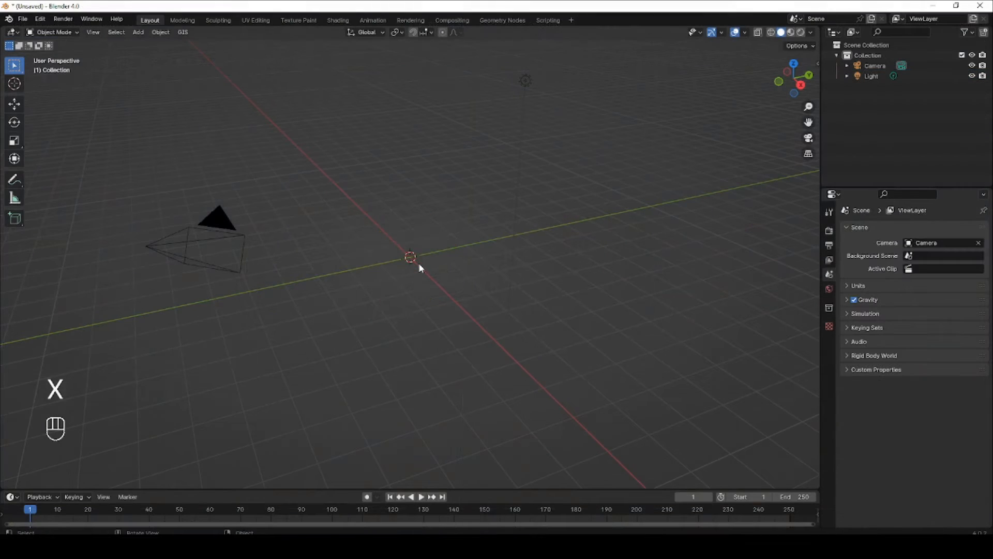
key("shift+a")
mouse_move(419, 264)
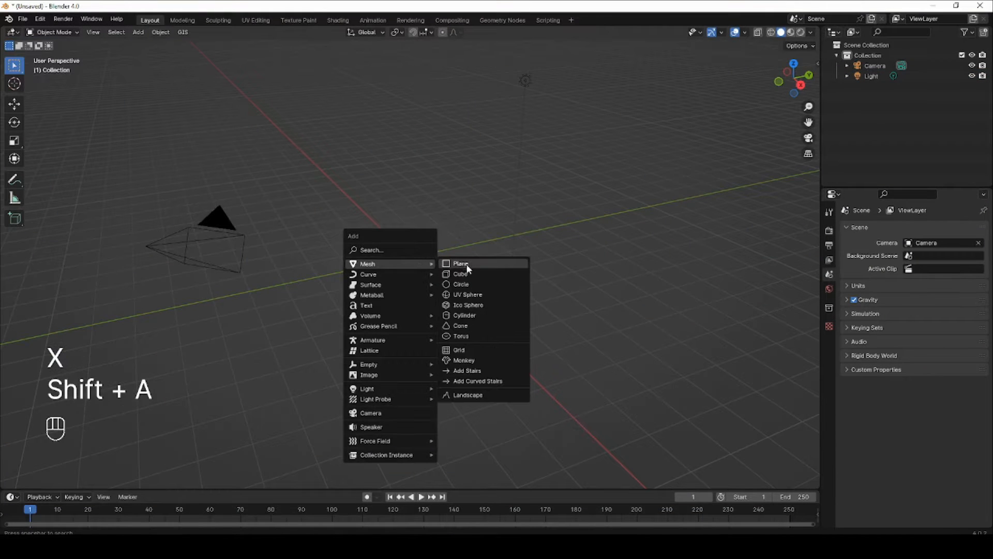
left_click(480, 293)
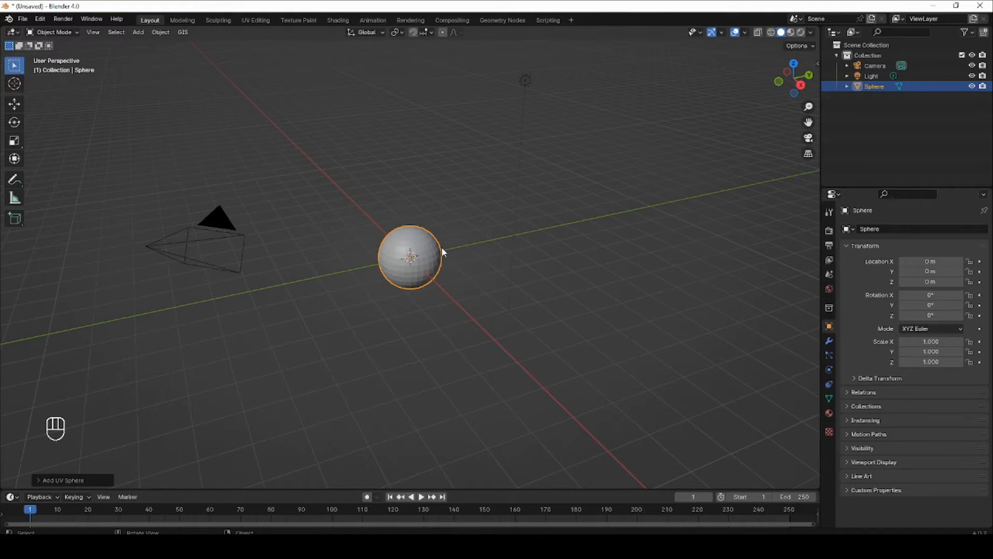
Rotate the sphere 90° about the global X axis.
type("r")
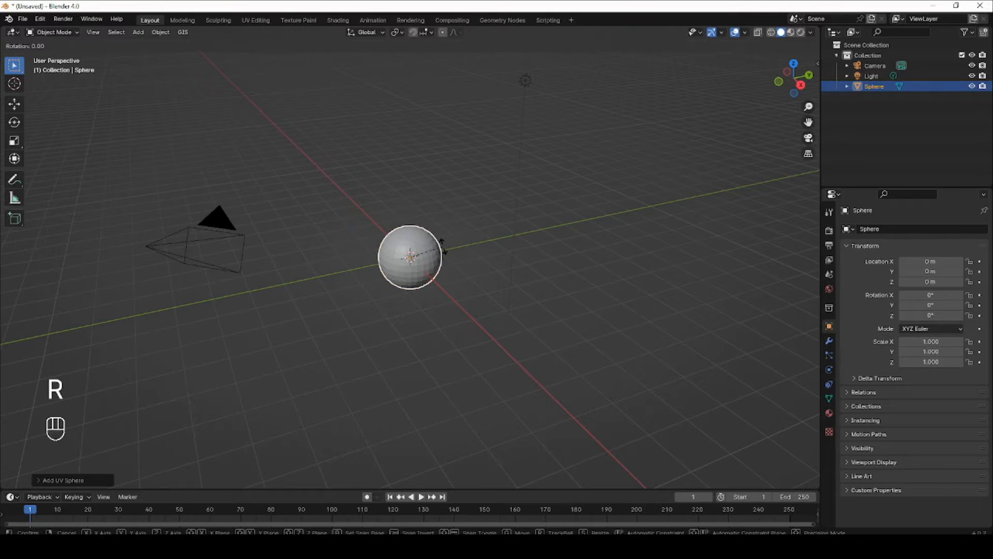
type("x90")
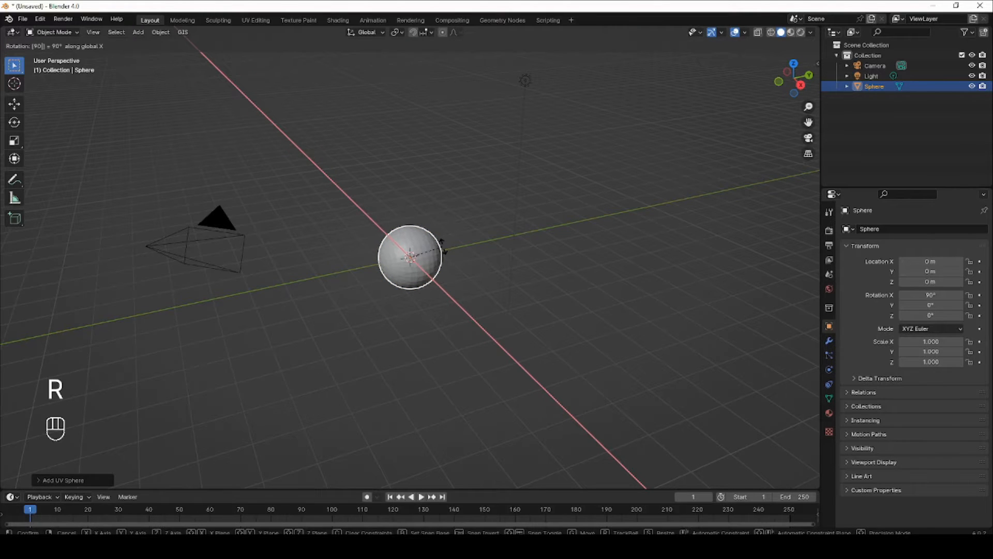
key("Return")
scroll(380, 260, "up", 7)
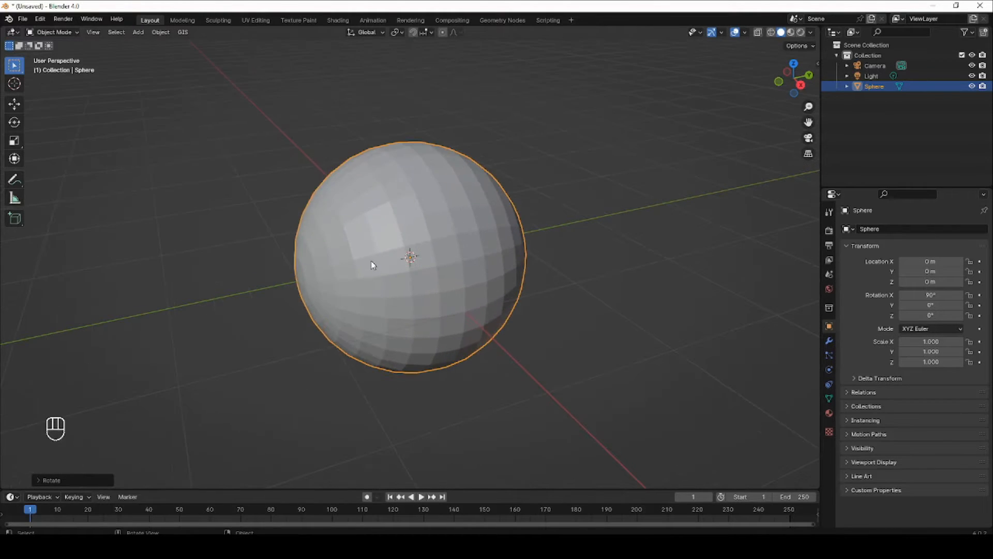
middle_click_drag(371, 261, 370, 285)
scroll(371, 286, "down", 1)
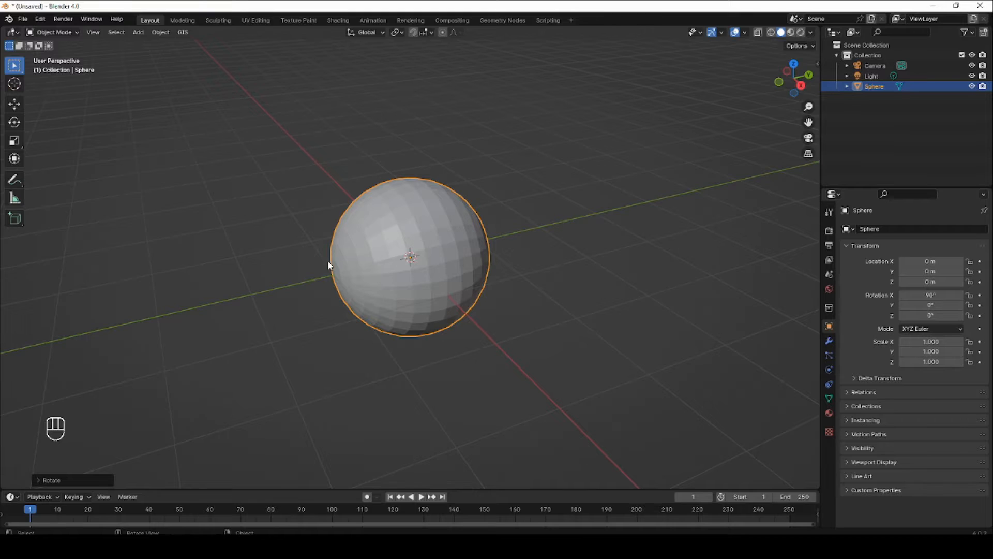
scroll(328, 260, "down", 1)
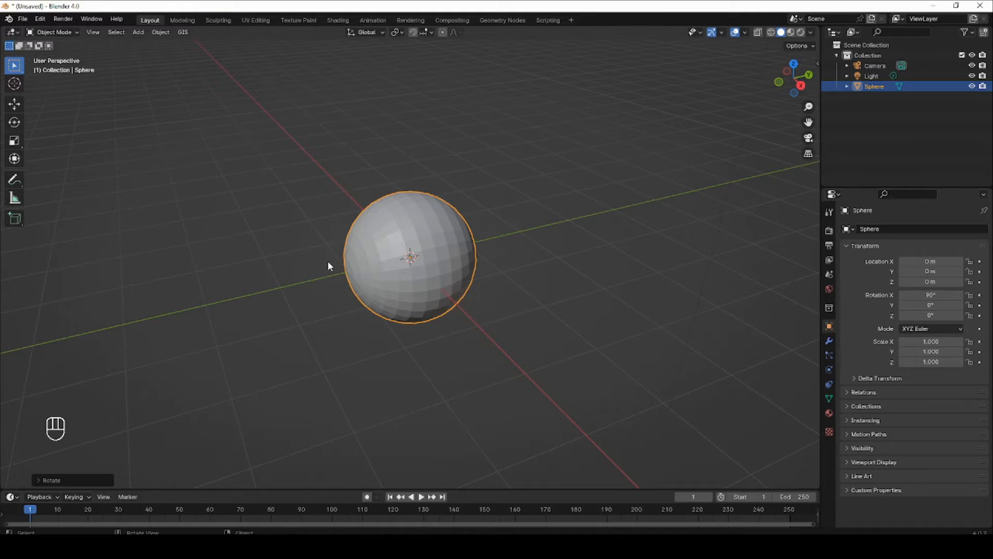
mouse_move(354, 262)
middle_mouse_down()
mouse_move(355, 271)
mouse_move(367, 261)
middle_mouse_up()
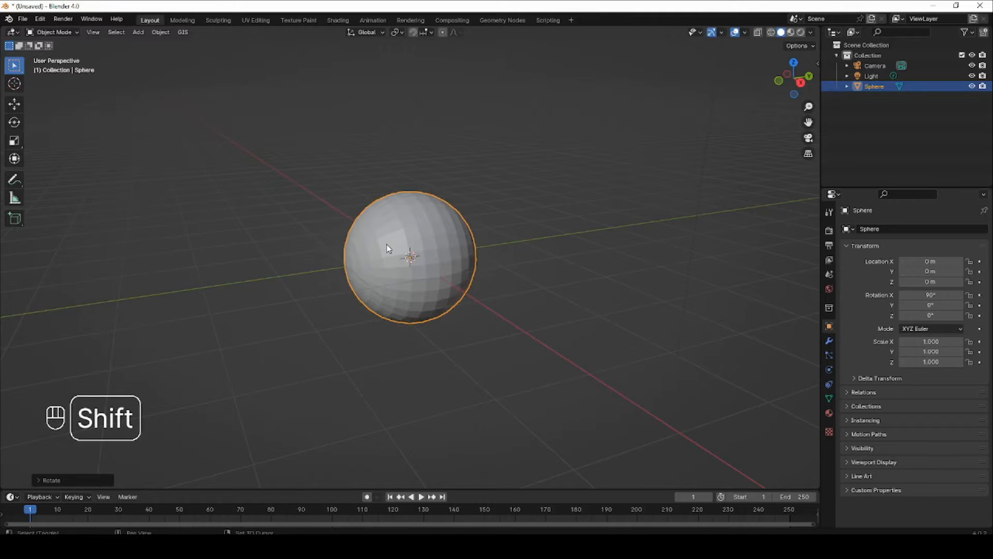
Duplicate the sphere in place, scale the copy up to about 1.062, and turn on X-ray display.
key("shift+d")
right_click(480, 230)
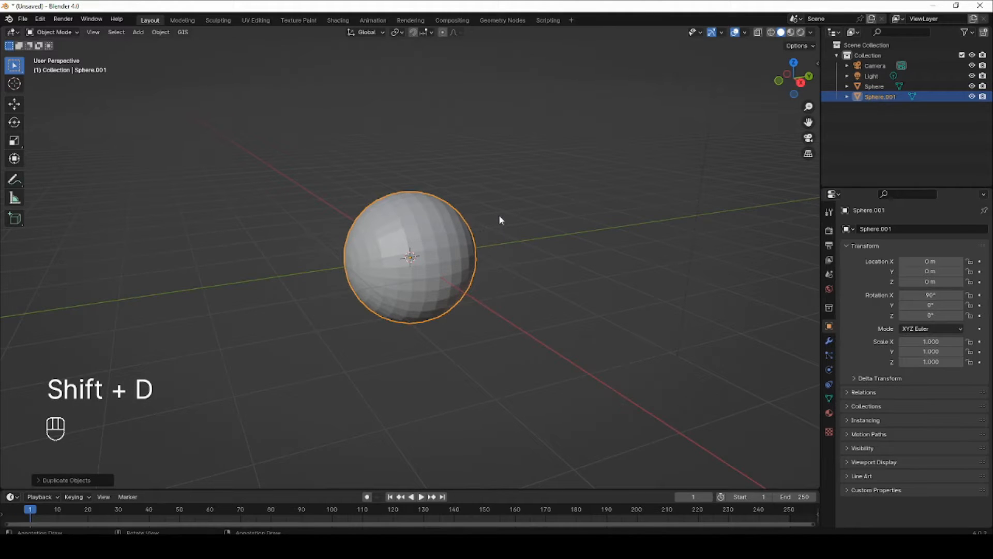
key("s")
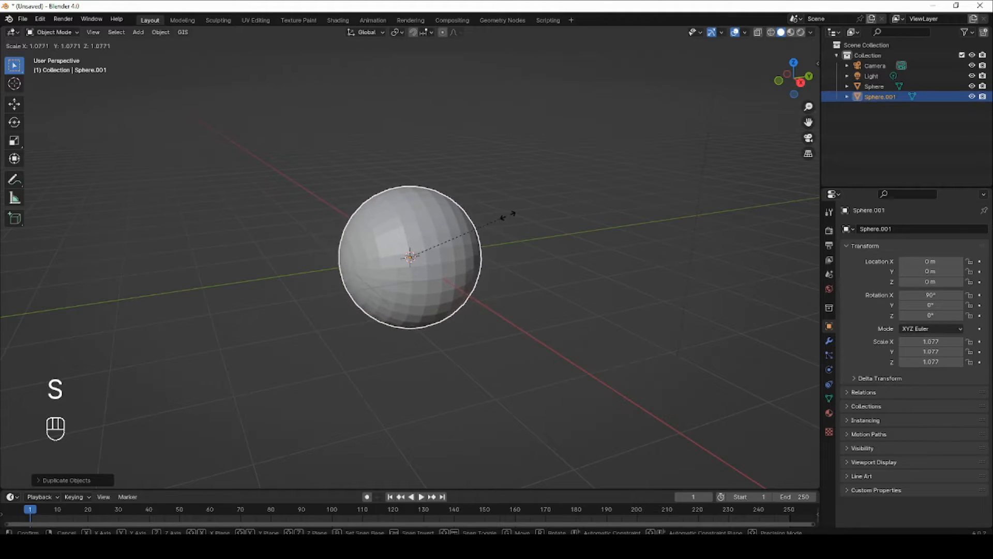
left_click(512, 213)
left_click(759, 32)
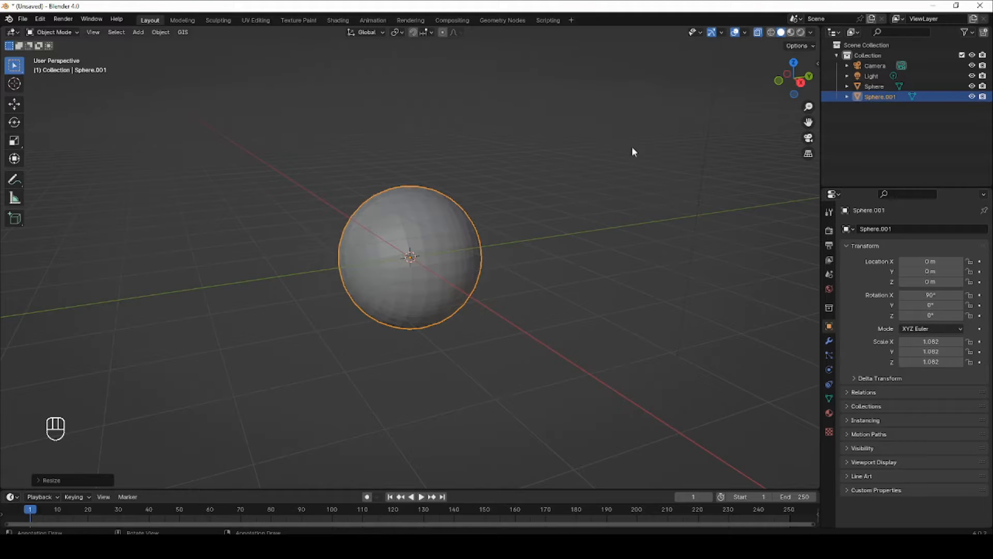
middle_click_drag(501, 204, 465, 190)
scroll(449, 180, "up", 4)
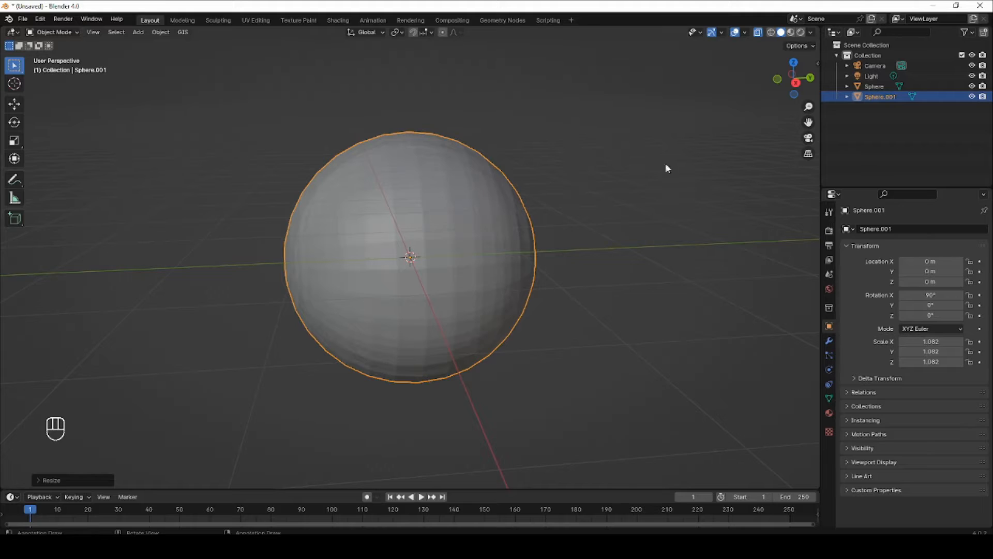
Rename the enlarged duplicate sphere "cornea" and hide it in the viewport.
key("F2")
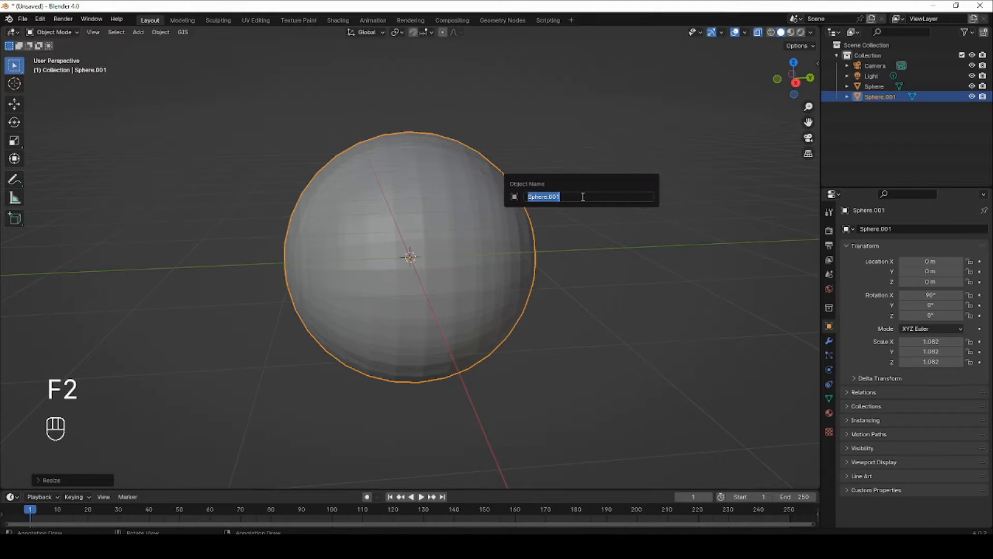
type("cornea")
key("Return")
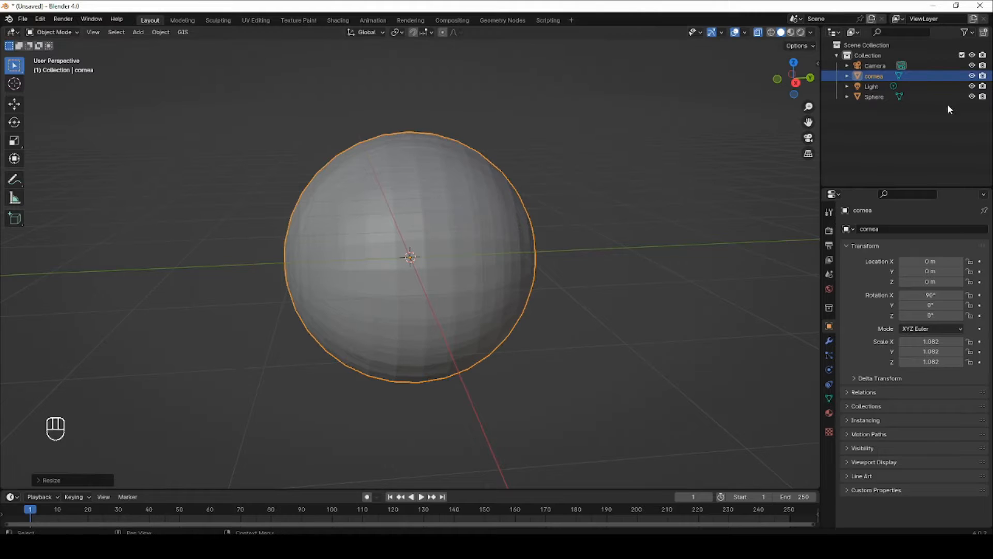
left_click(973, 76)
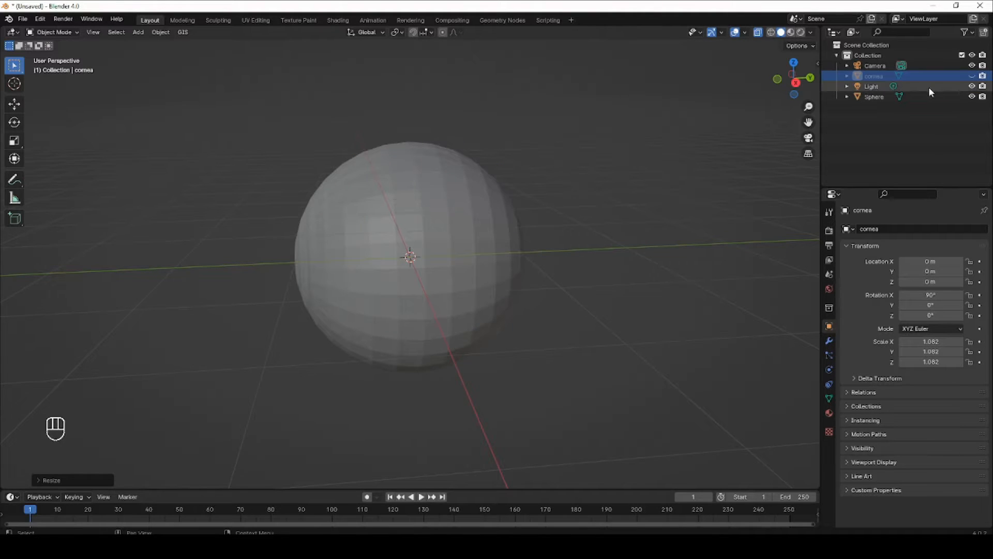
Turn off X-ray display and rename the original sphere "eyeball".
left_click(758, 32)
left_click(393, 222)
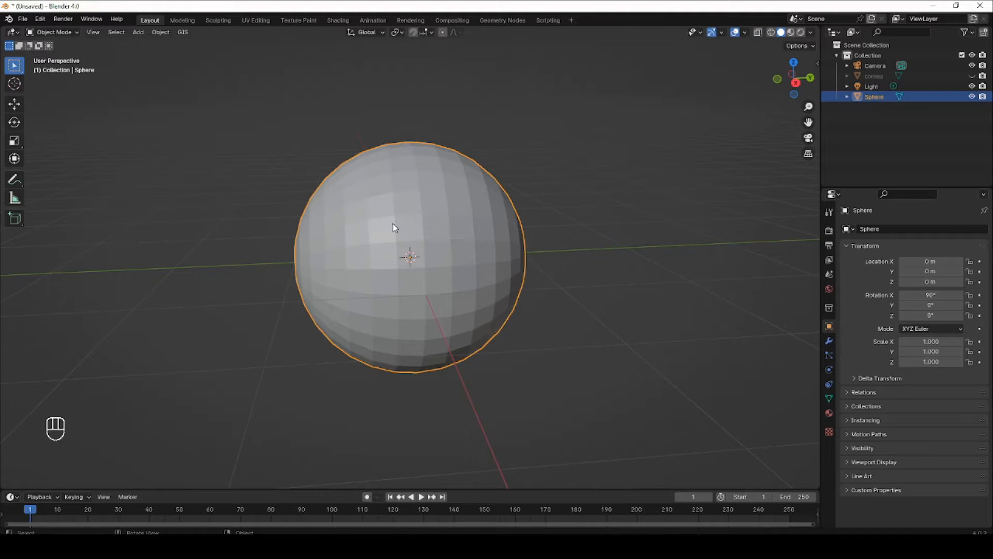
key("F2")
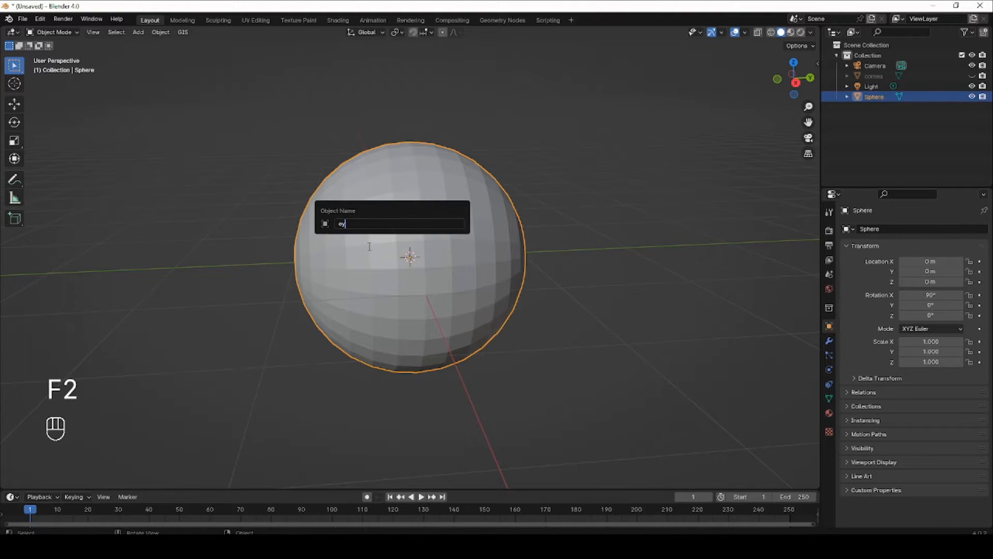
type("eyeball")
key("Return")
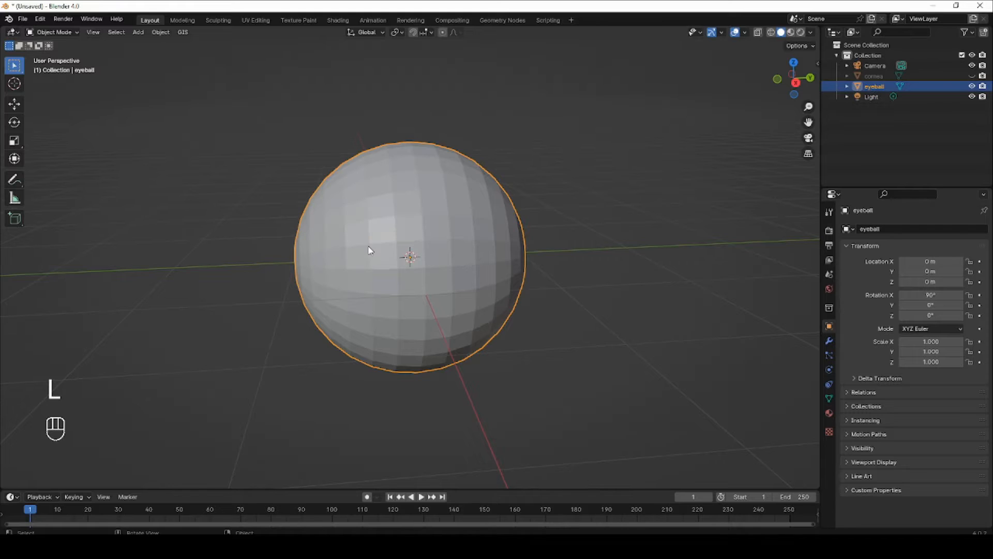
scroll(377, 291, "down", 2)
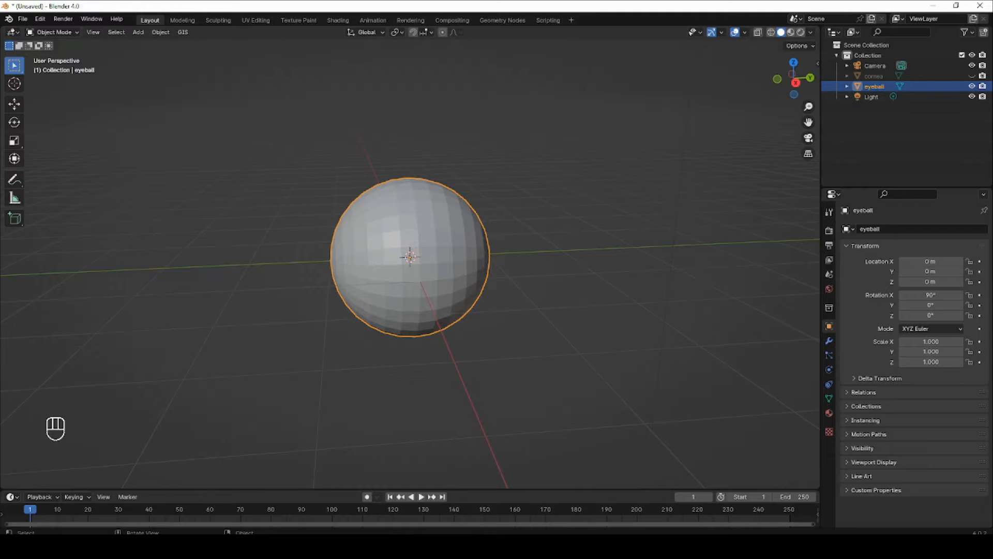
Bring in the browser window with the eye anatomy image results, examine the diagrams, and move it away again.
left_click_drag(0, 143, 643, 102)
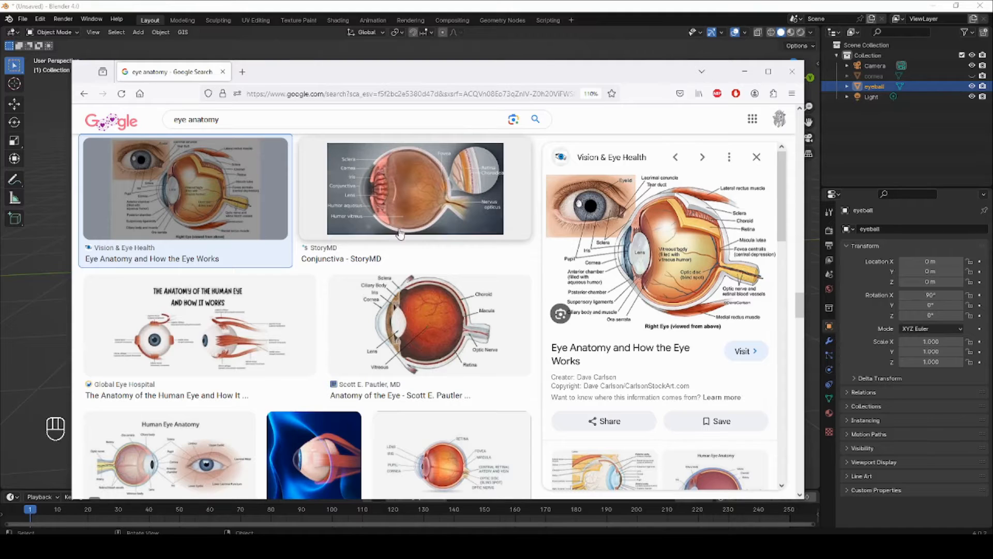
left_click_drag(636, 74, 0, 77)
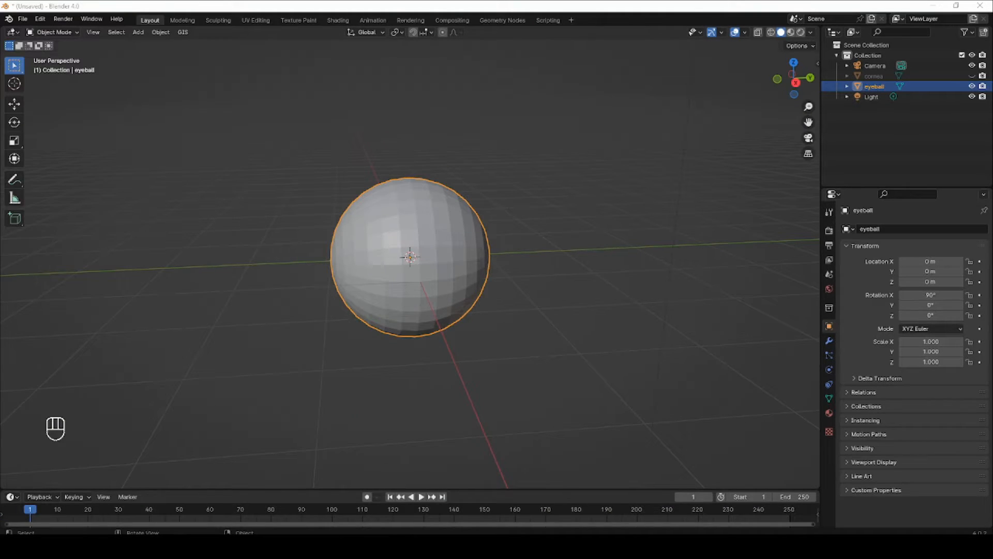
middle_click_drag(392, 252, 405, 251)
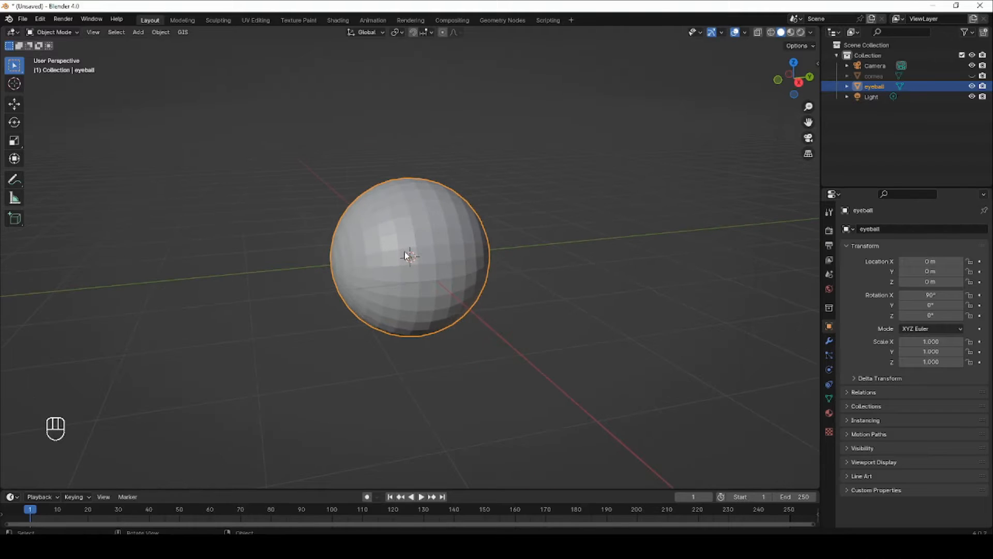
In Edit Mode, add a centred loop cut between the second and third rings around the eyeball's front pole.
key("Tab")
scroll(377, 278, "up", 2)
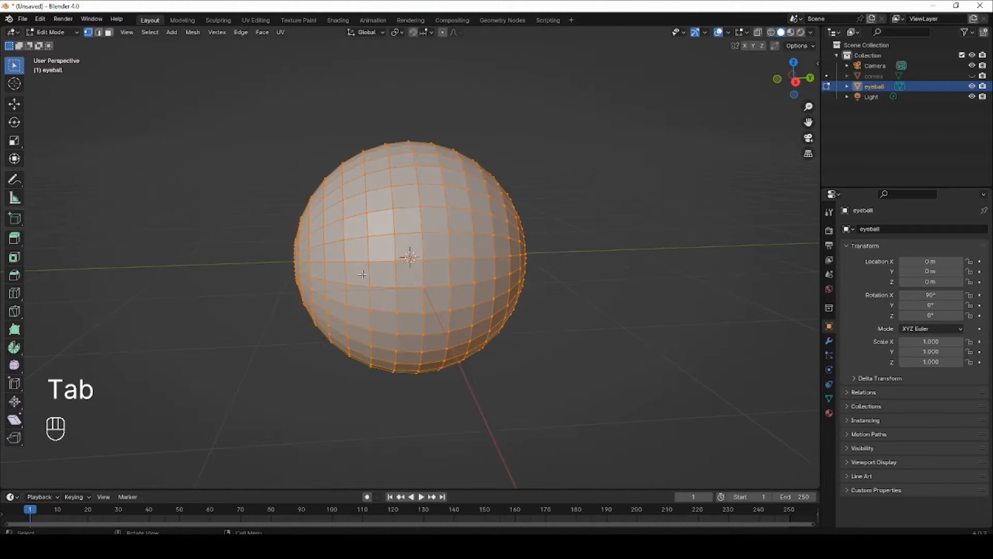
middle_click_drag(377, 277, 409, 291)
scroll(409, 291, "up", 1)
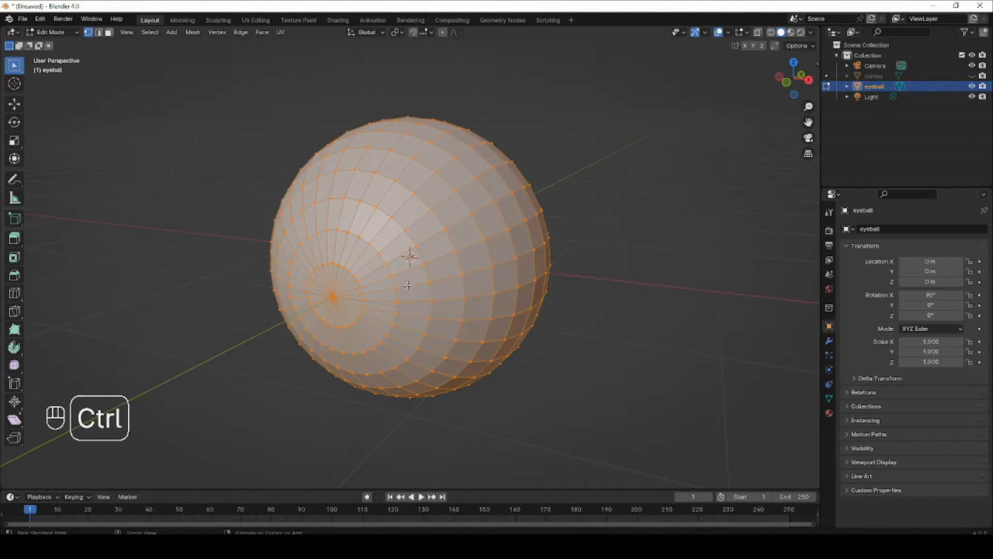
key("ctrl+r")
left_click(407, 285)
left_click(407, 284)
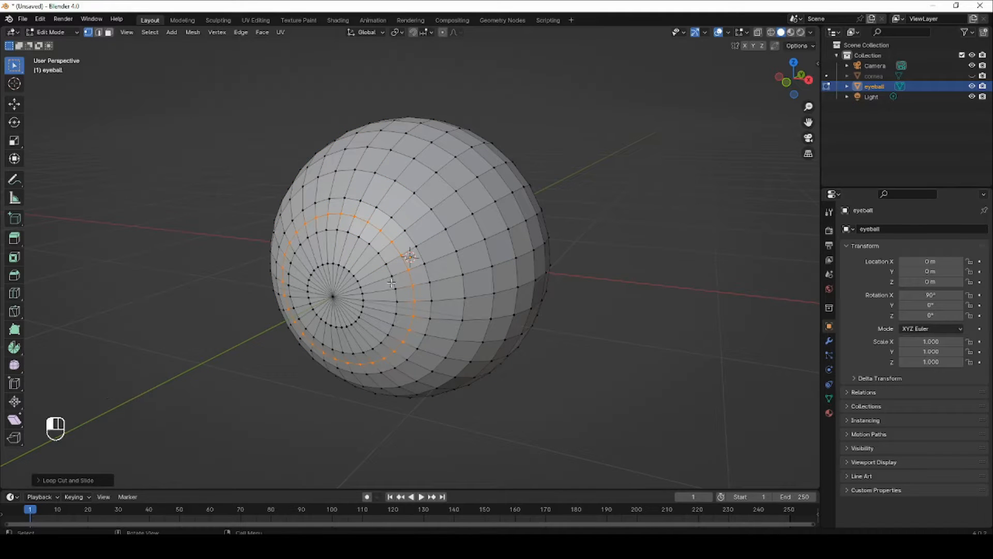
Select the second vertex ring around the front pole and, in right-side wireframe view, move it inward along Y.
left_click(391, 282, "alt")
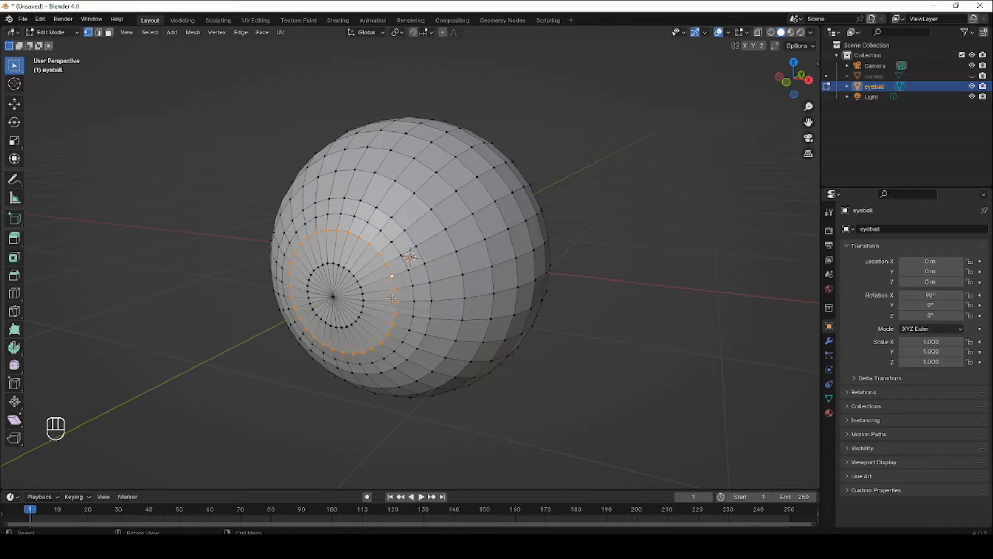
key("KP_3")
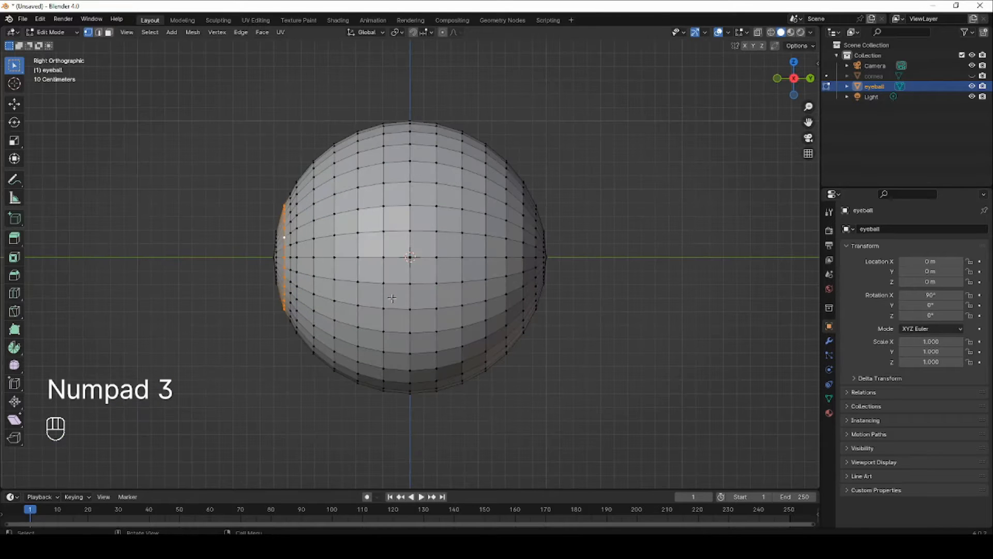
key("shift+z")
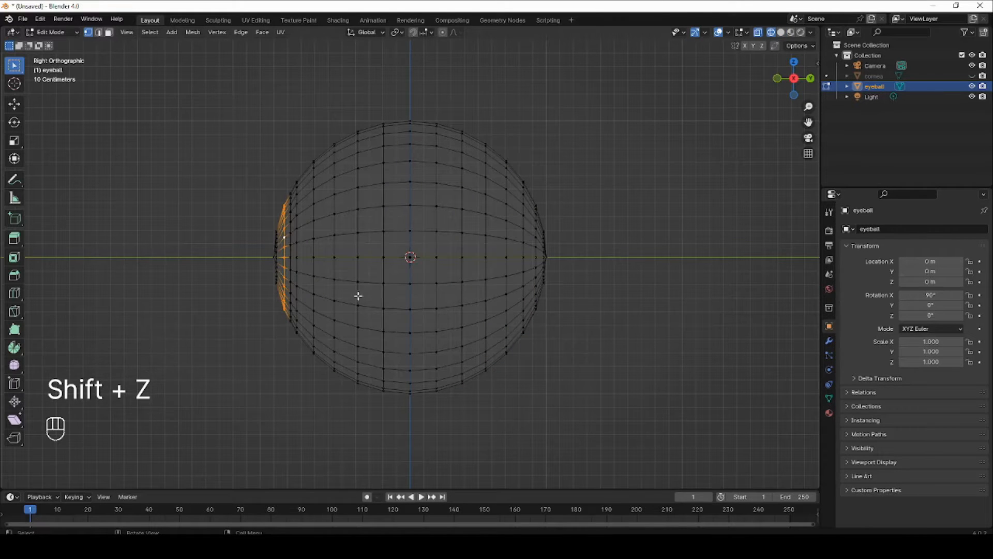
left_click(14, 104)
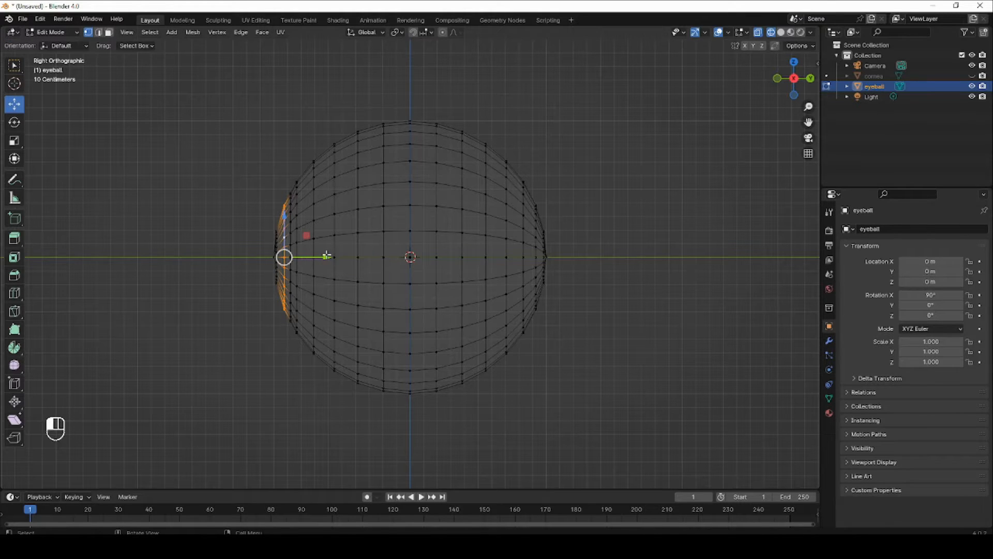
left_click_drag(327, 256, 344, 256)
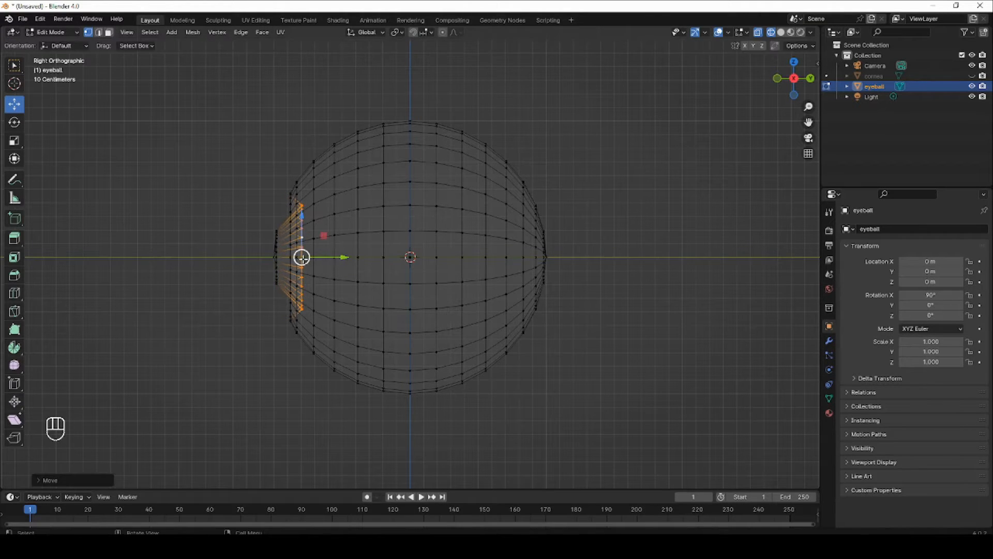
Select the innermost vertex ring around the front pole and move it and the pole vertex inward along Y, deeper than the second ring.
left_click(276, 256, "alt")
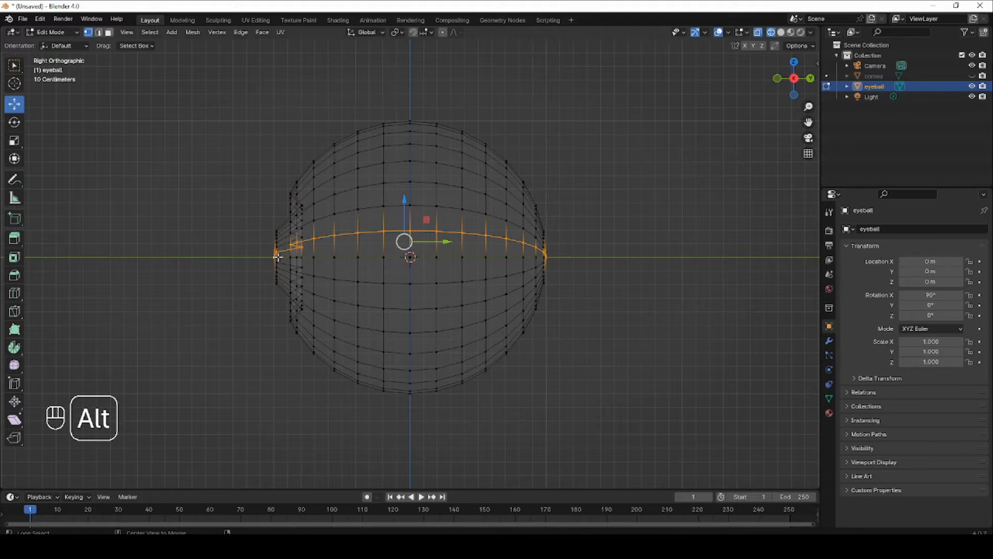
left_click(276, 256, "alt")
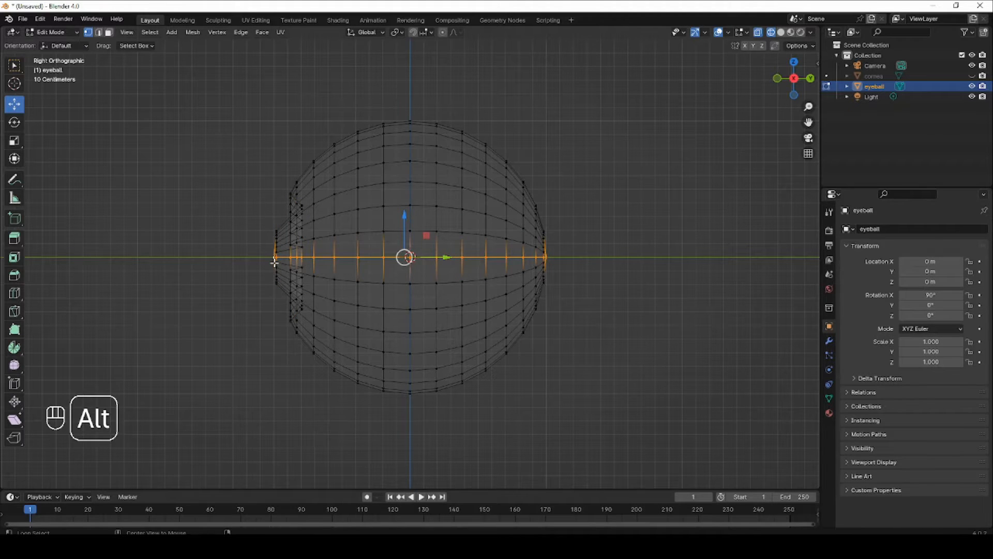
middle_click_drag(276, 256, 325, 279)
left_click(350, 273, "alt")
key("KP_3")
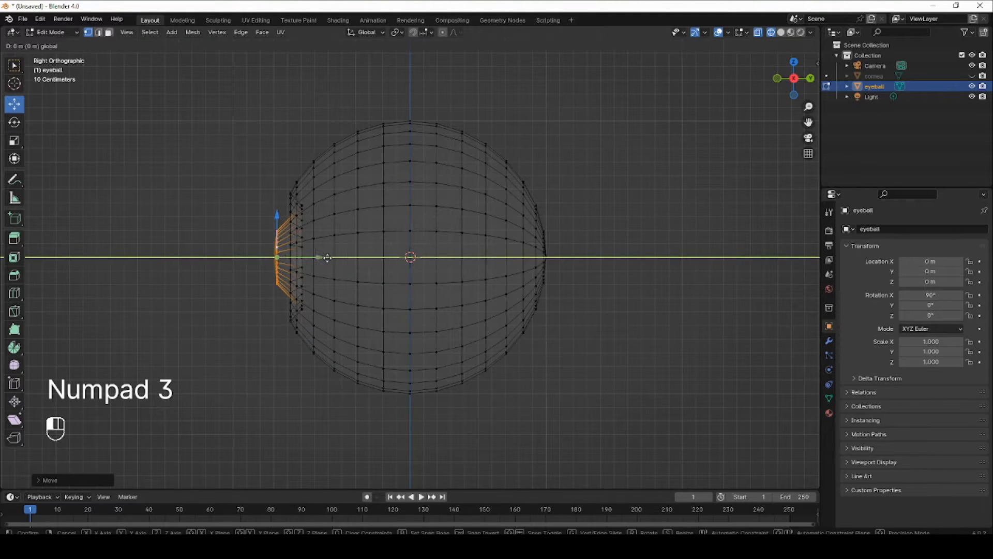
left_click_drag(321, 257, 369, 258)
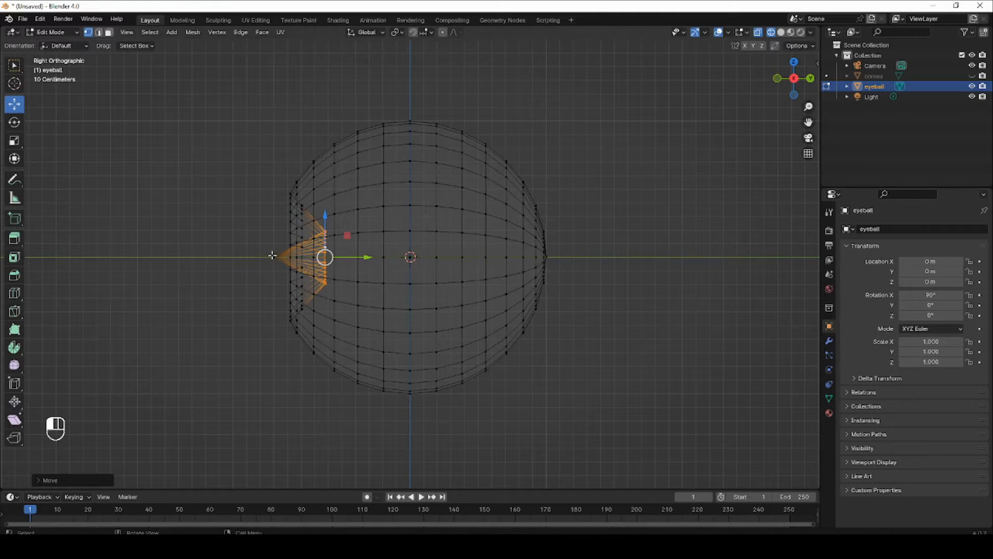
key("ctrl+z")
left_click_drag(309, 257, 366, 260)
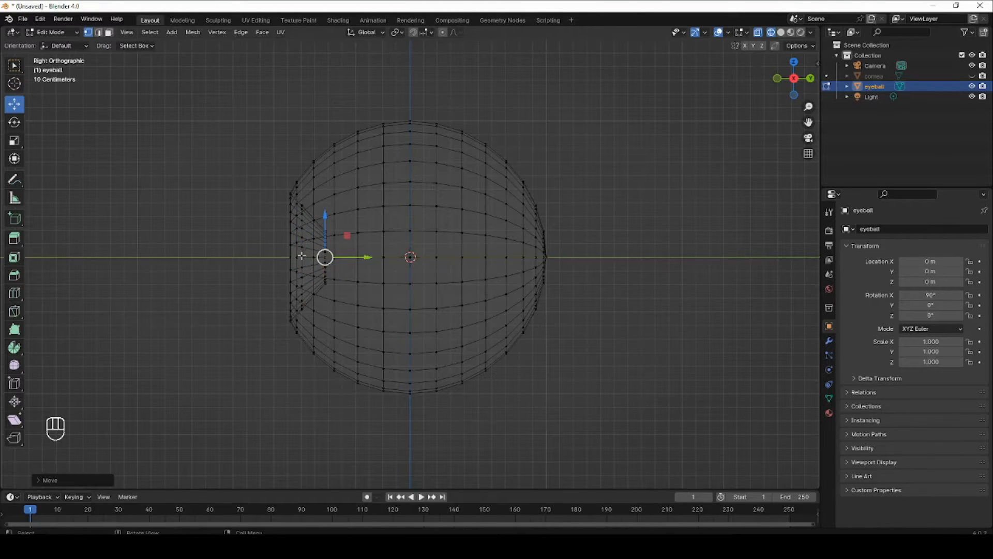
Return to solid display in Object Mode and apply Shade Auto Smooth to the eyeball.
mouse_move(322, 255)
middle_mouse_down()
mouse_move(394, 263)
mouse_move(352, 258)
mouse_move(430, 252)
mouse_move(361, 254)
mouse_move(440, 269)
mouse_move(440, 259)
middle_mouse_up()
key("shift+z")
key("Tab")
scroll(416, 246, "down", 2)
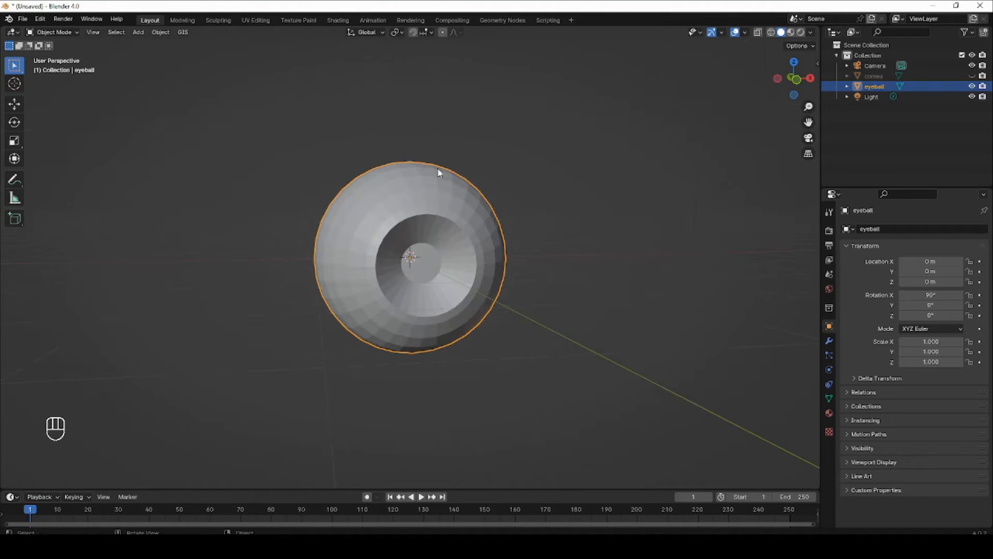
left_click(161, 32)
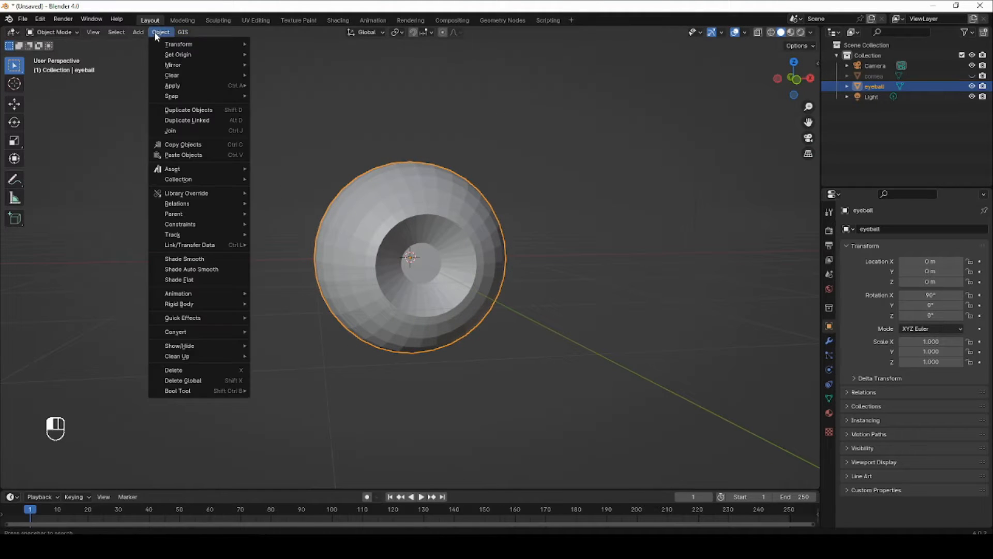
left_click(227, 267)
scroll(400, 248, "up", 3)
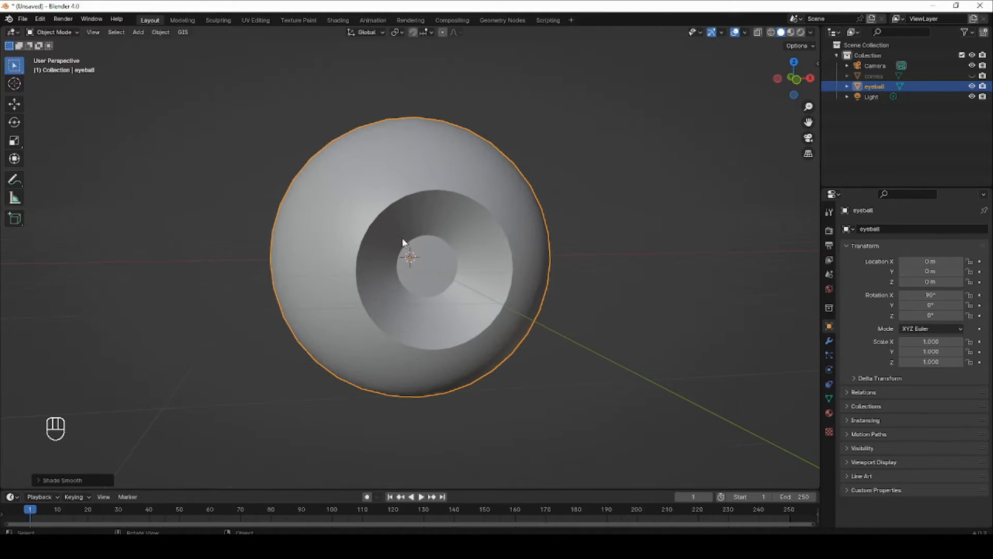
In Edit Mode, select the pupil's edge loop at the bottom of the recess and bevel it narrowly with two segments.
key("Tab")
middle_click_drag(402, 240, 376, 231)
scroll(375, 232, "up", 1)
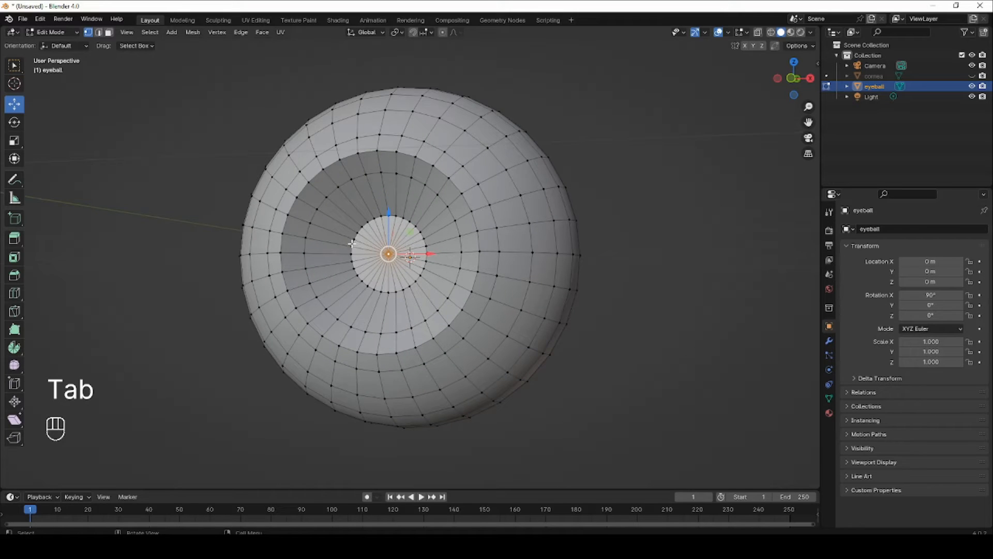
left_click(392, 216, "alt")
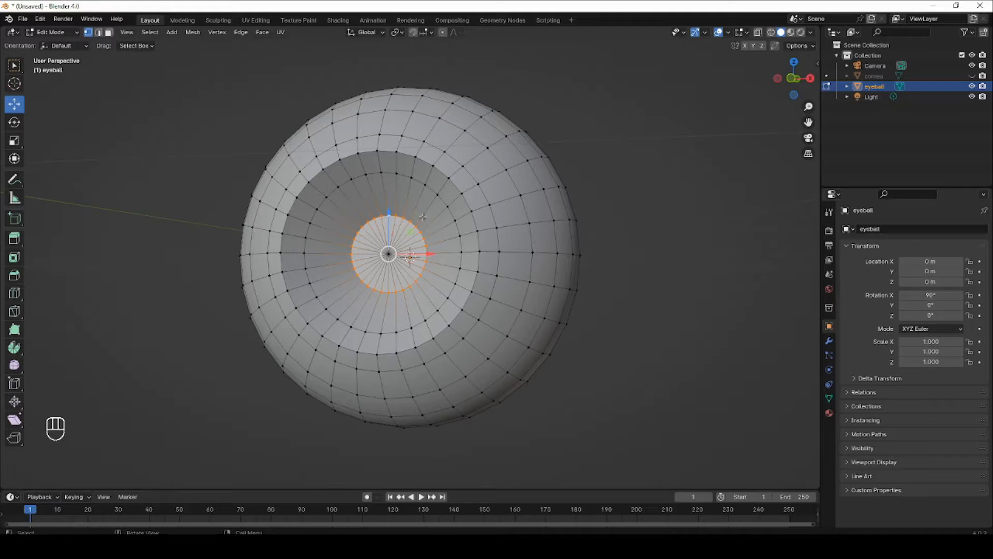
key("ctrl+b")
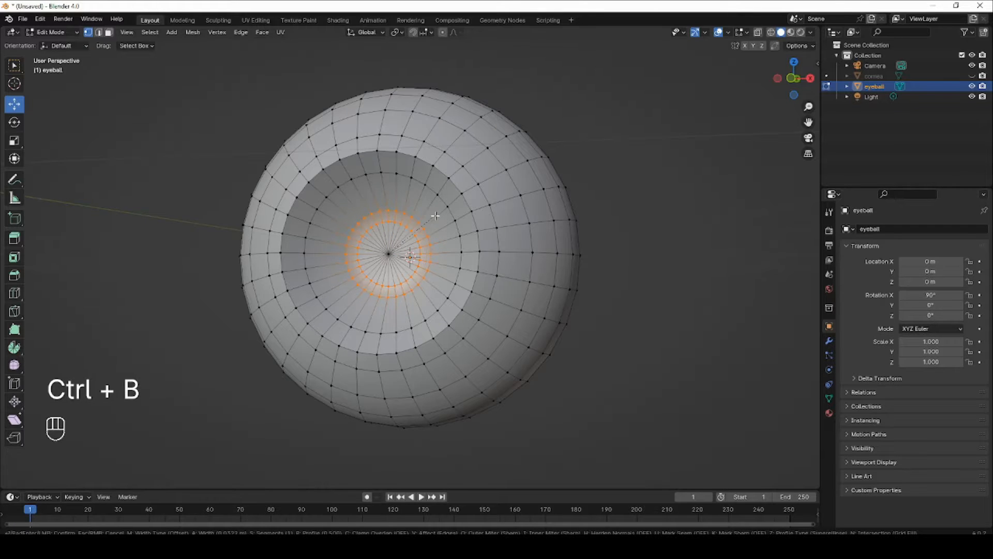
left_click(432, 215)
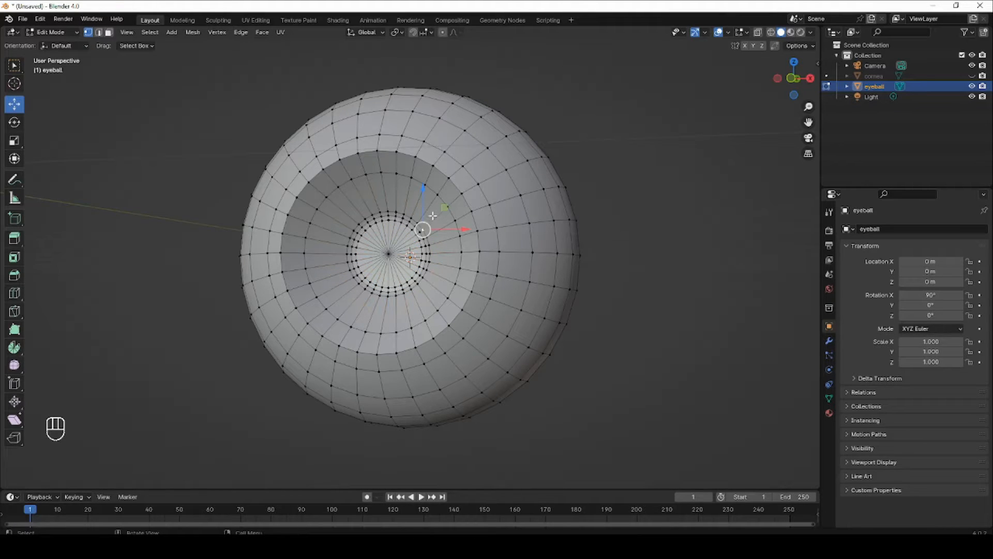
Select the outer rim loop of the iris recess and bevel it narrowly with two segments.
left_click(470, 199, "alt")
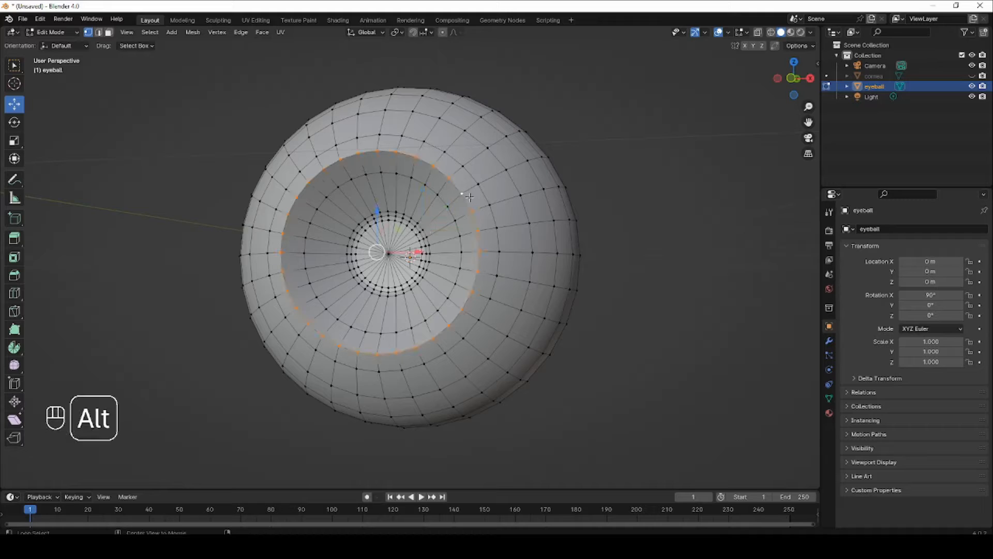
key("ctrl+b")
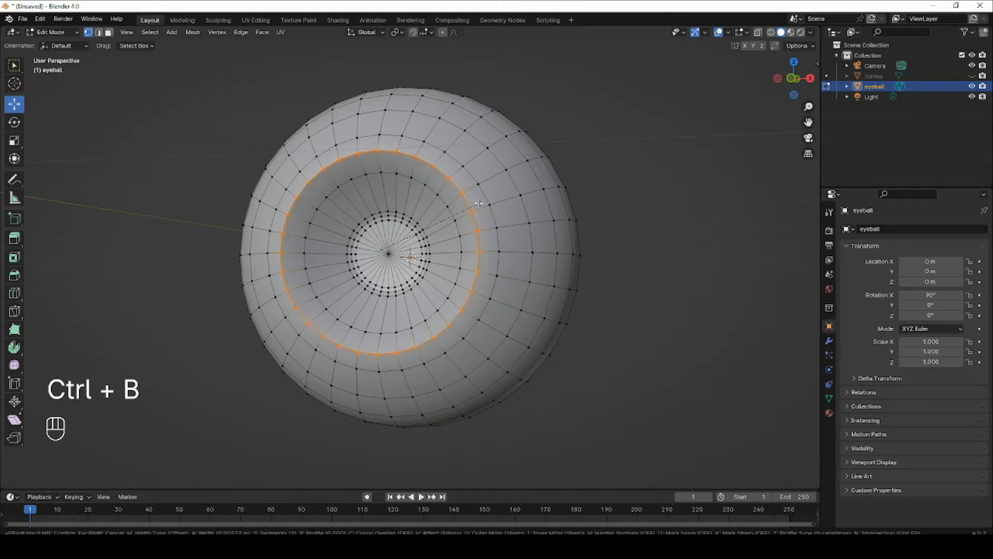
left_click(483, 203)
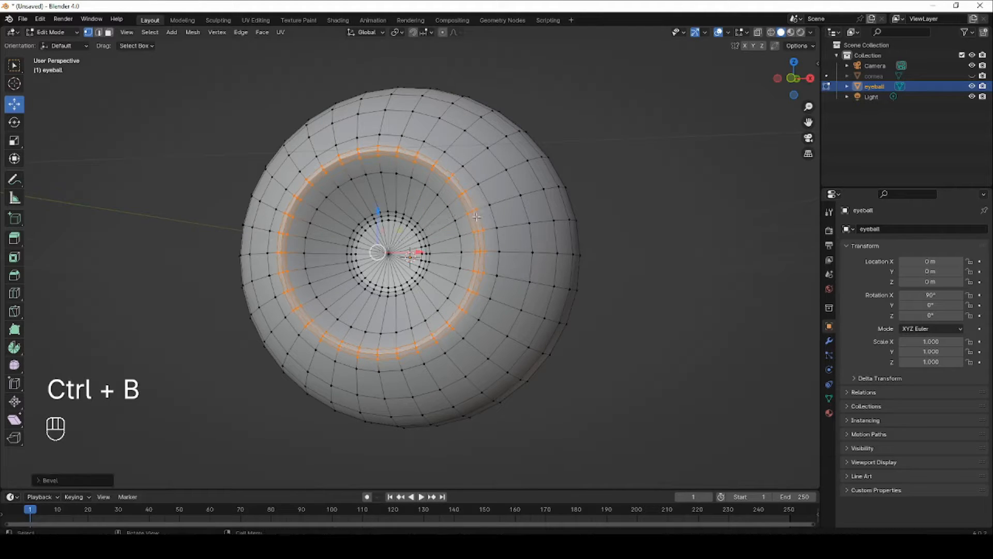
Select the edge loop around the eyeball's middle, halfway between front and back, and mark it as a seam.
key("Tab")
middle_click_drag(475, 220, 406, 247)
scroll(450, 217, "down", 4)
key("Tab")
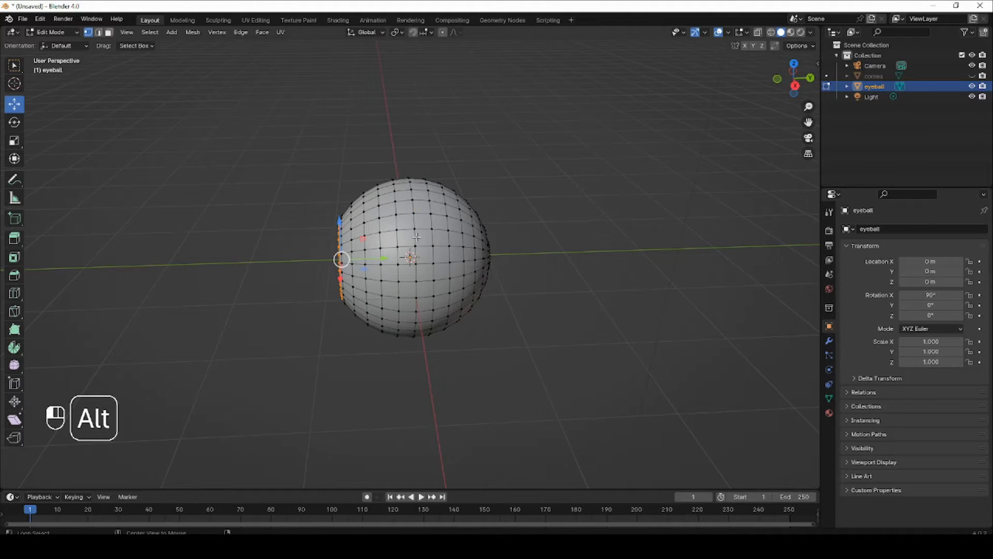
left_click(416, 237, "alt")
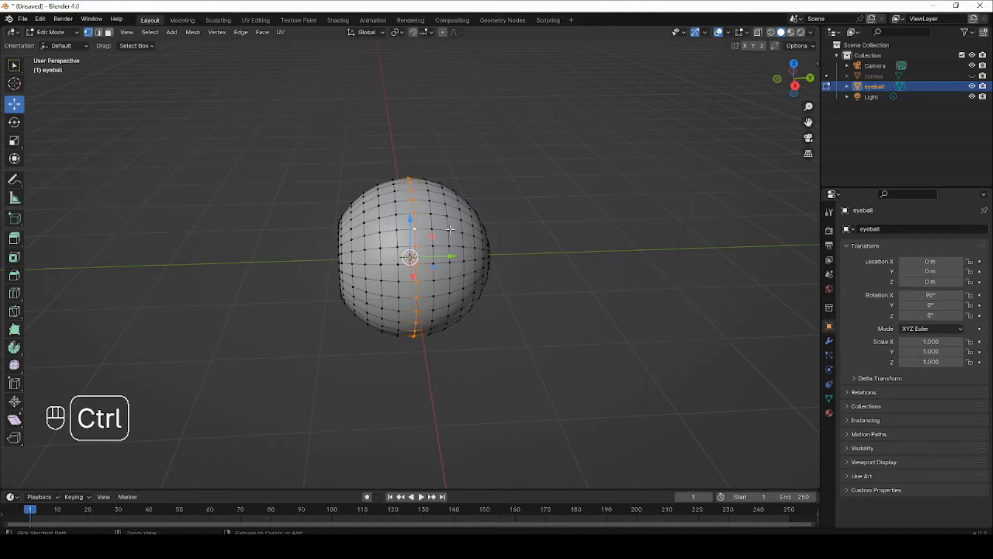
key("ctrl+e")
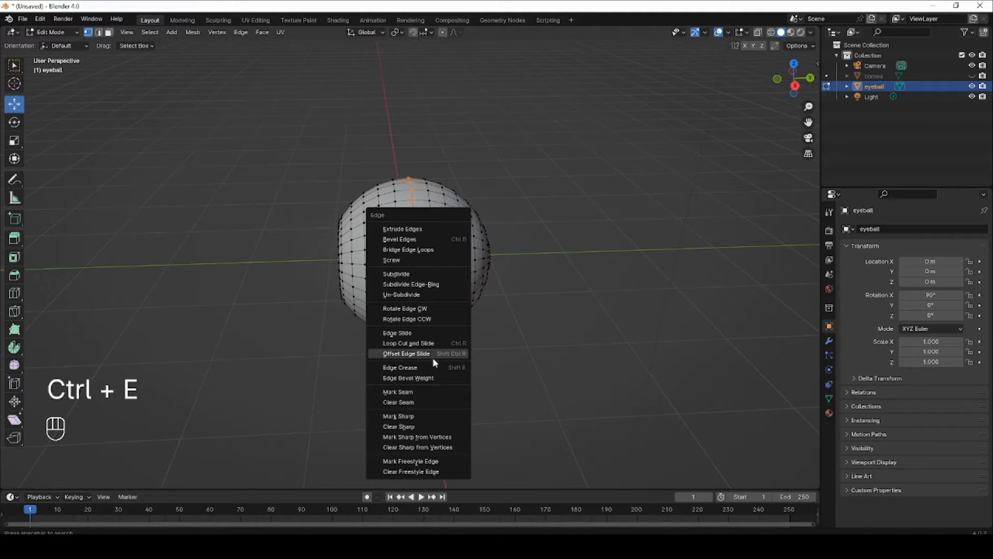
left_click(420, 391)
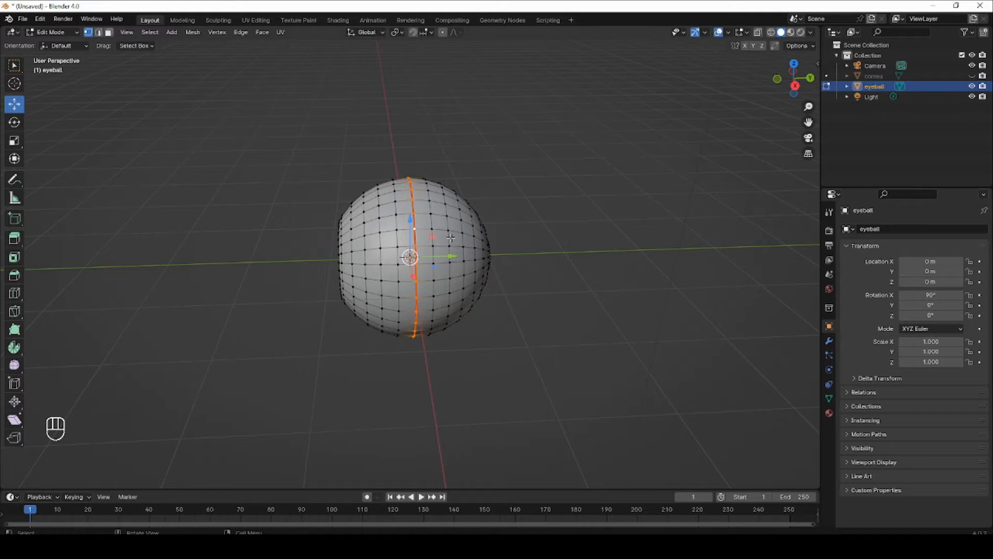
In face select mode, select the linked back half up to the seam, separate it into its own object, and return to Object Mode.
key("3")
middle_click_drag(450, 269, 539, 250)
key("l")
middle_click_drag(552, 249, 430, 264)
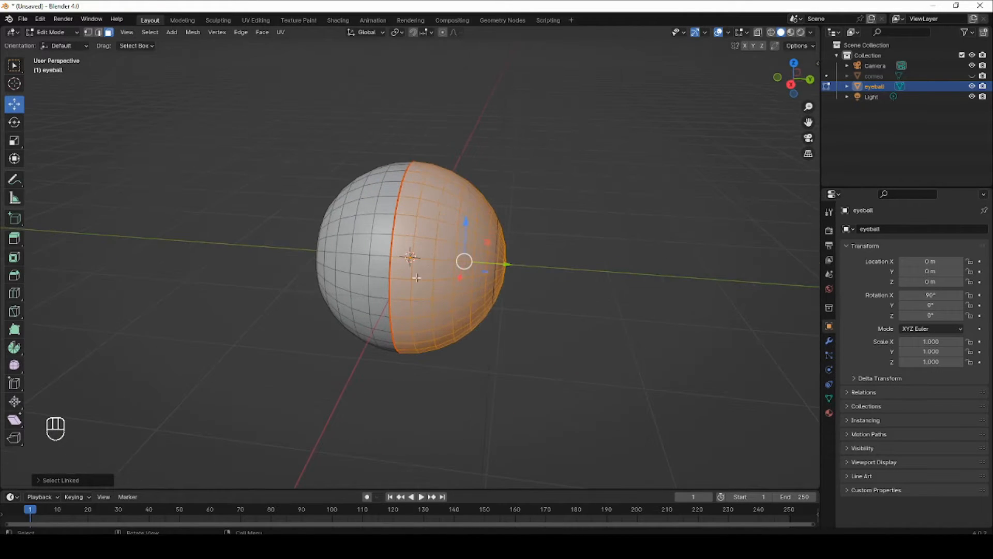
key("p")
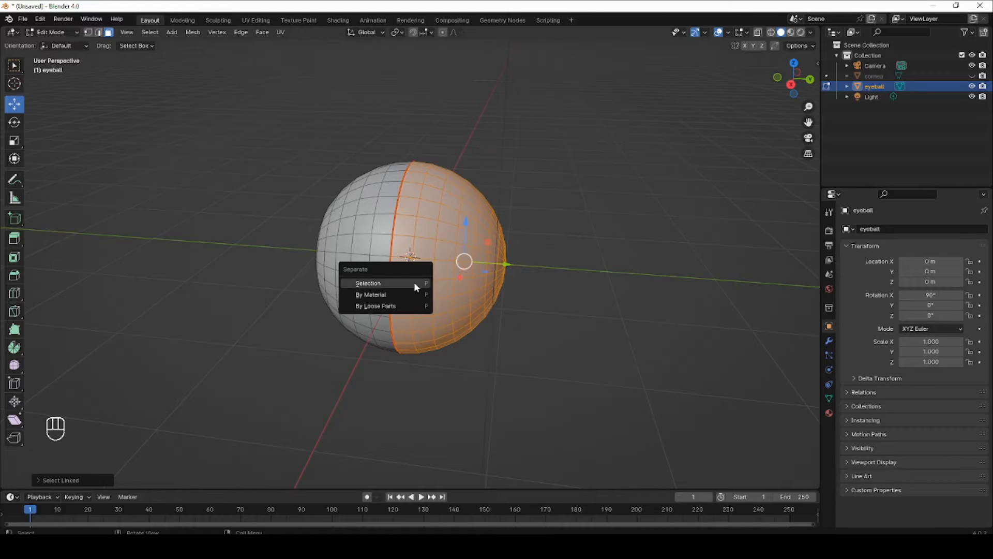
left_click(415, 284)
key("Tab")
left_click(388, 393)
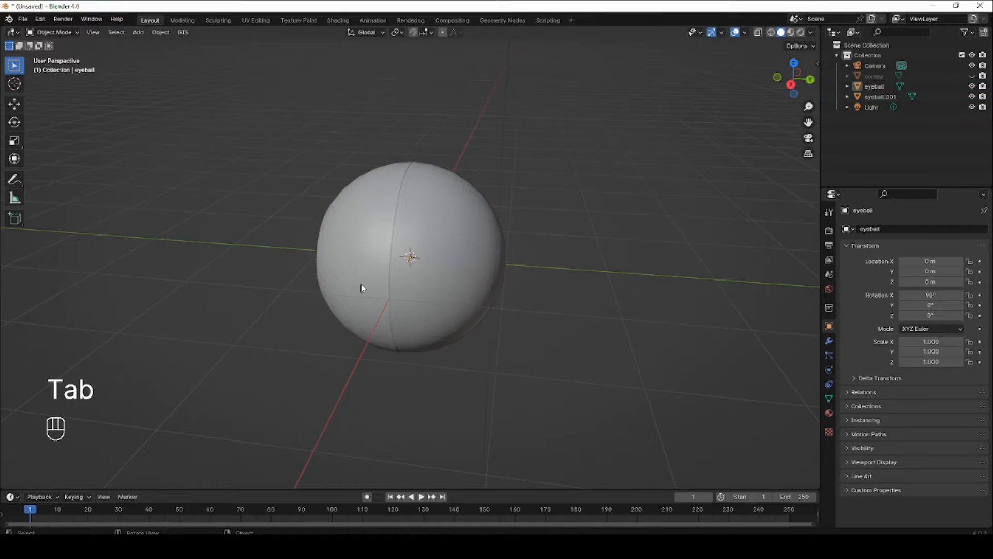
Select the separated back half of the eyeball and rename it "eyeball_back".
left_click(361, 284)
middle_click_drag(361, 284, 394, 268)
left_click(437, 248)
left_click(395, 268)
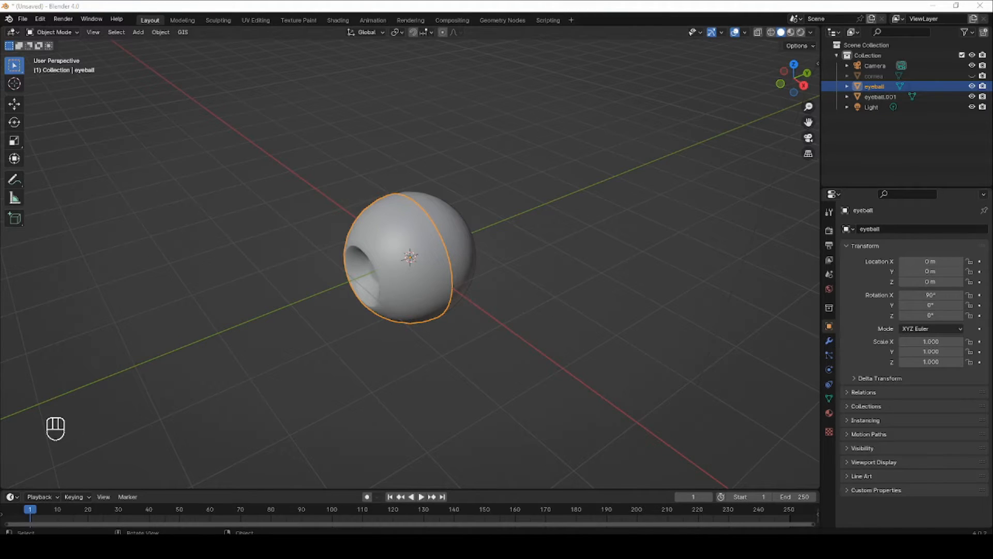
left_click(465, 238)
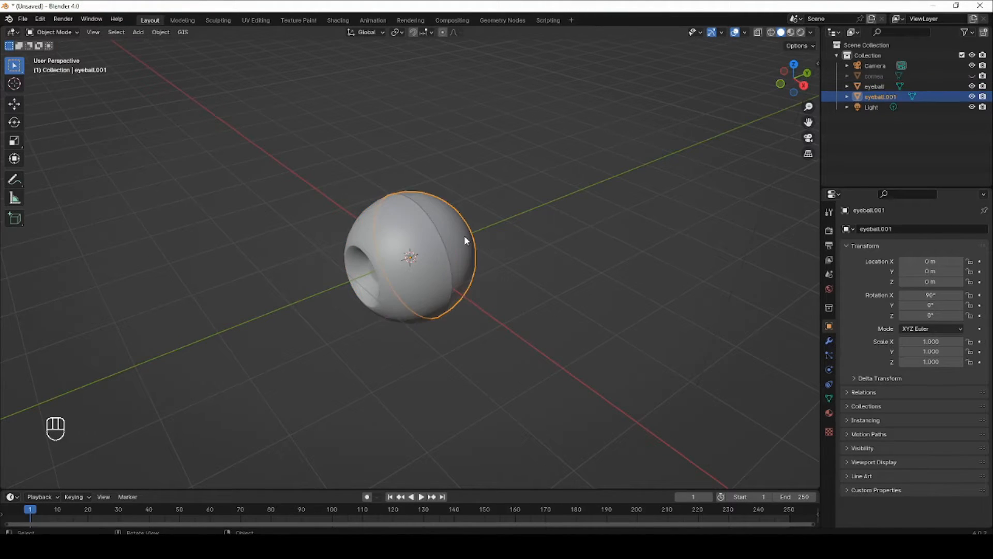
key("F2")
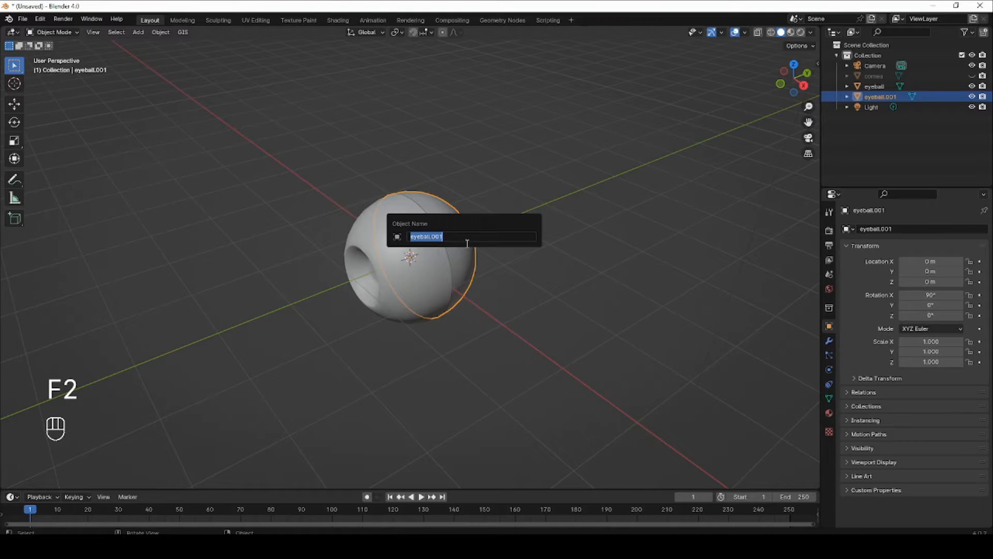
key("Right")
key("BackSpace")
key("BackSpace")
key("BackSpace")
key("BackSpace")
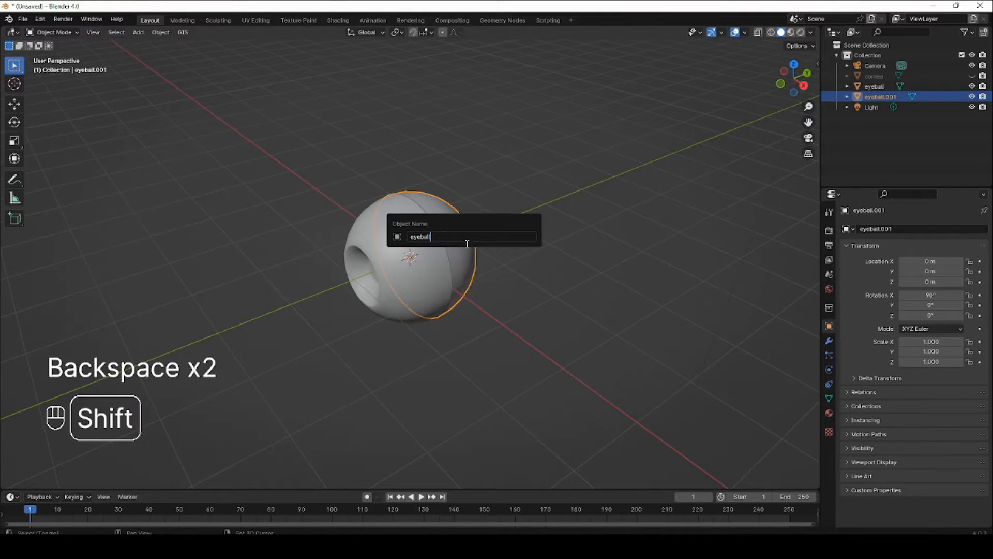
type("_back")
key("Return")
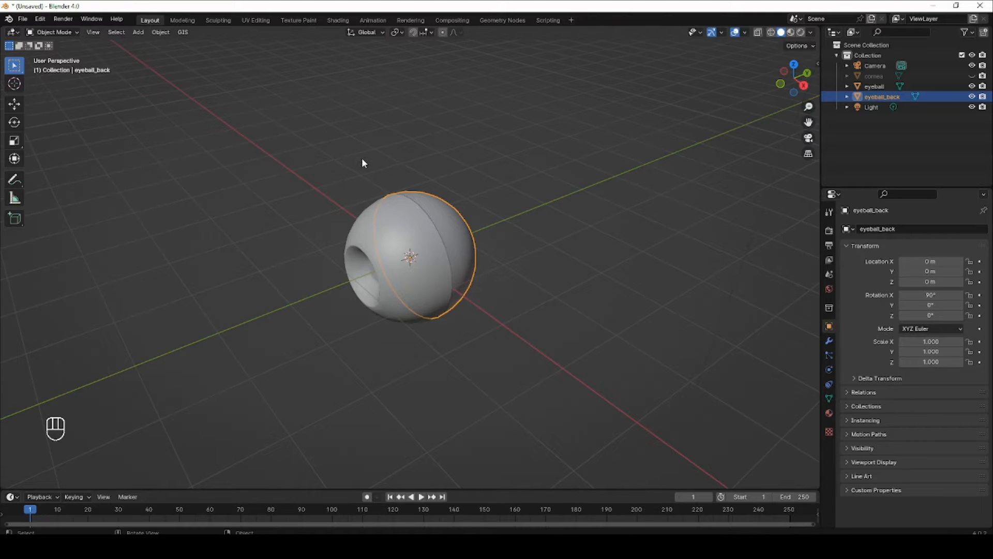
Switch to the UV Editing workspace and unwrap all faces of eyeball_back.
left_click(252, 20)
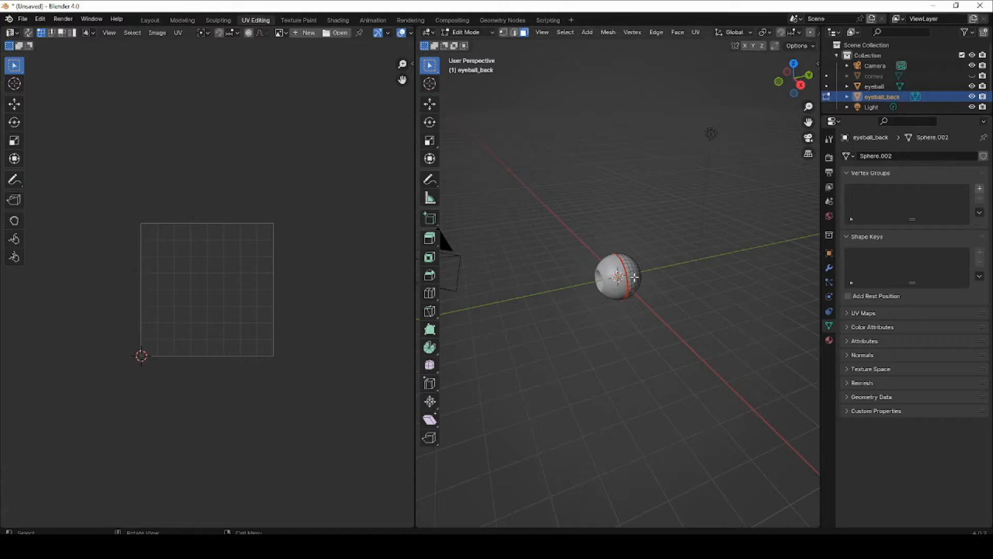
key("a")
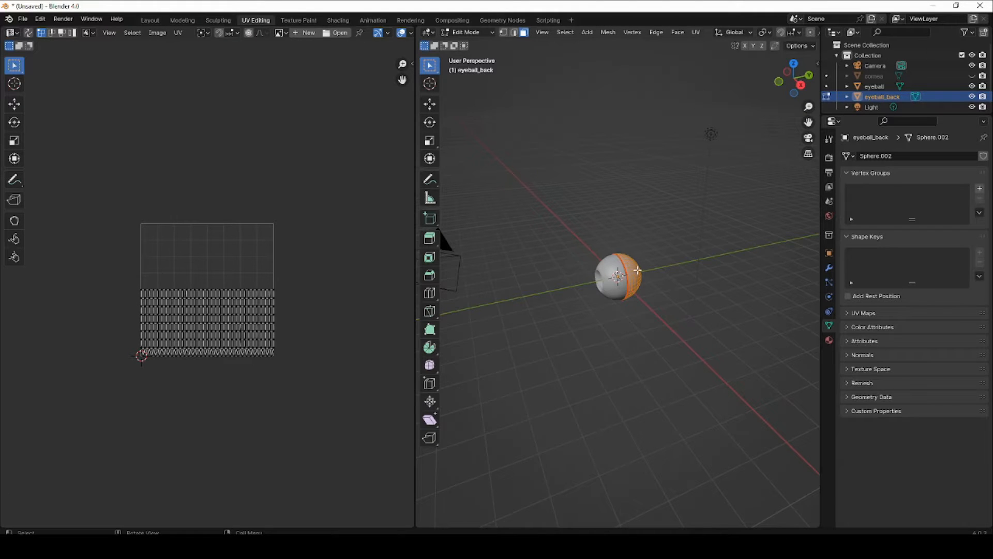
key("u")
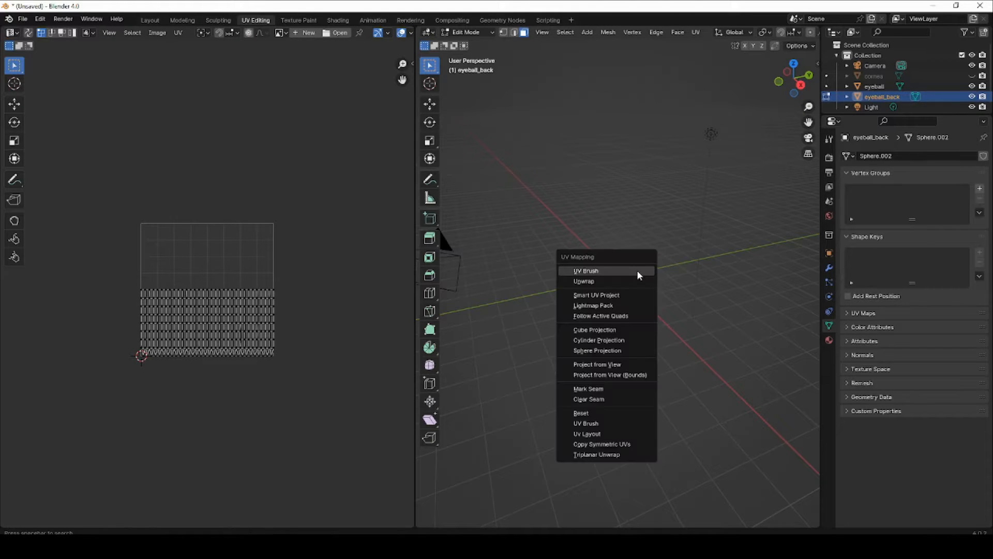
left_click(636, 281)
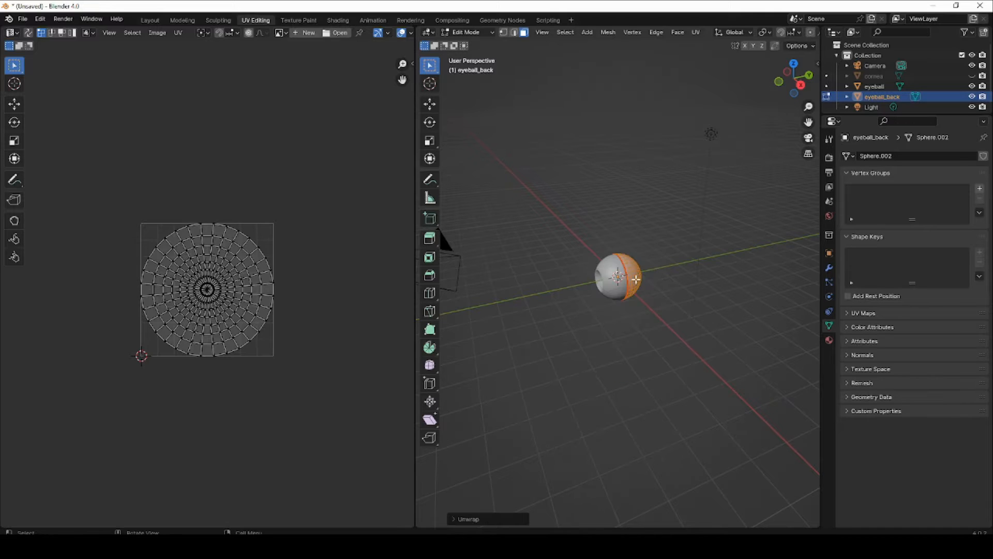
scroll(237, 282, "up", 2)
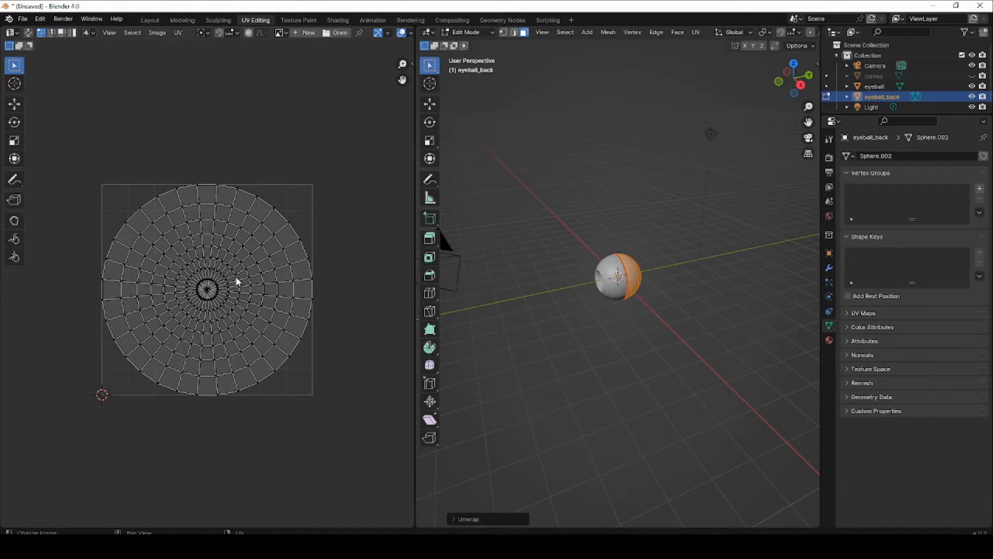
Leave Edit Mode on eyeball_back, select the front eyeball half and enter Edit Mode on it.
key("Tab")
left_click(613, 287)
key("Tab")
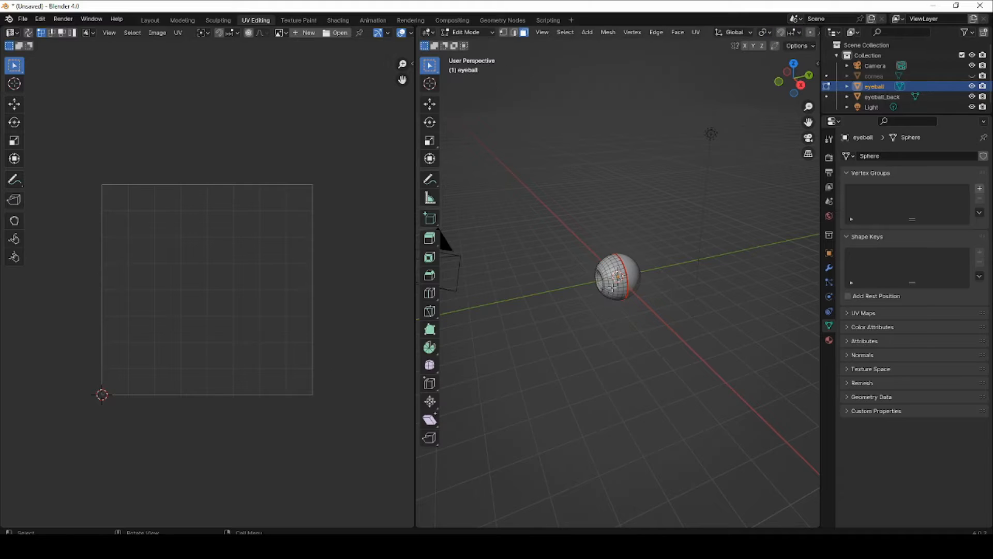
key("a")
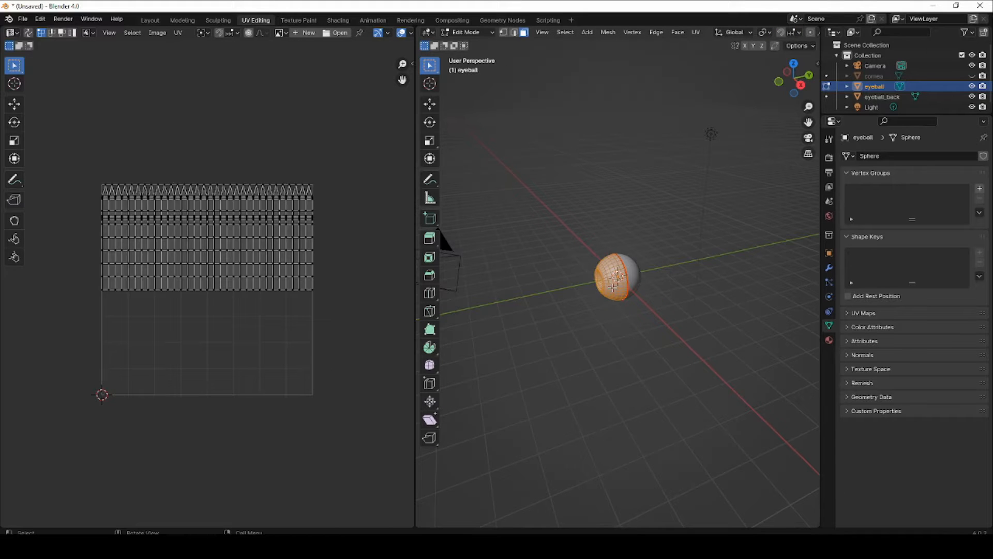
key("i")
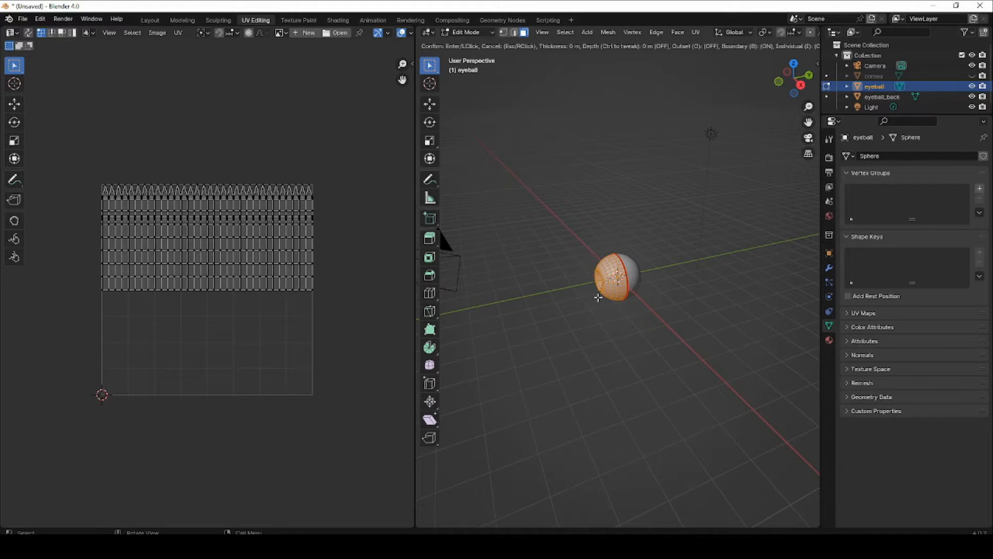
left_click(614, 249)
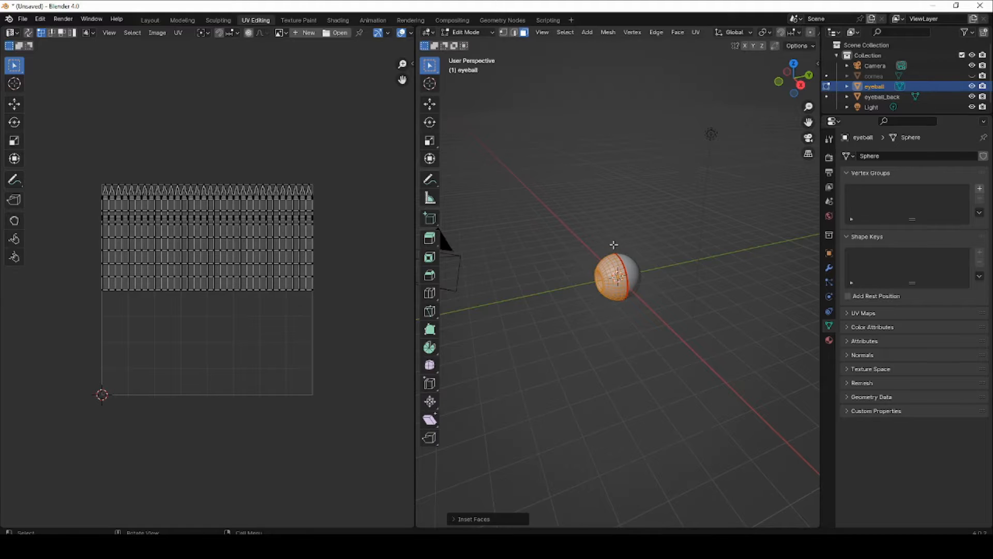
key("ctrl+z")
key("ctrl+z")
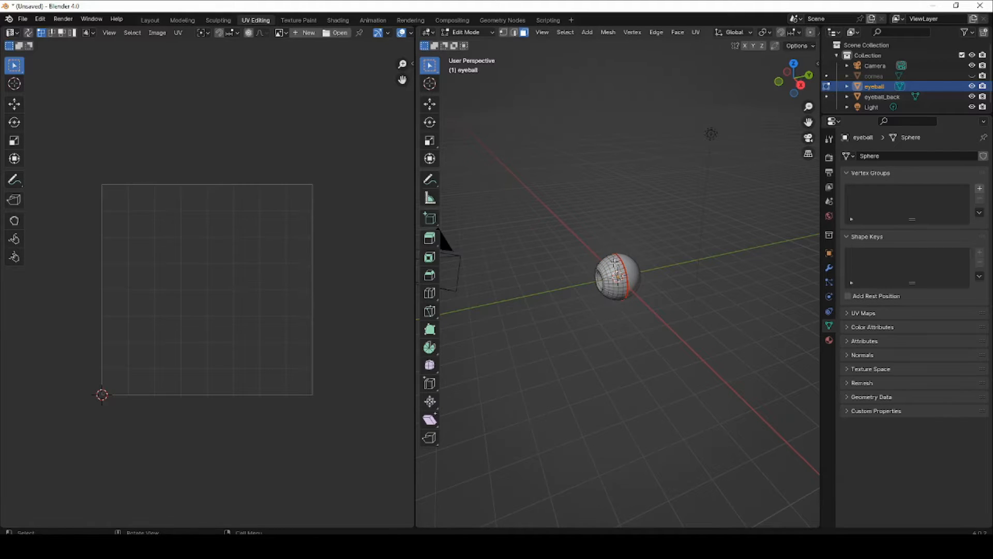
Select all faces of the front eyeball half and UV unwrap them.
key("a")
key("u")
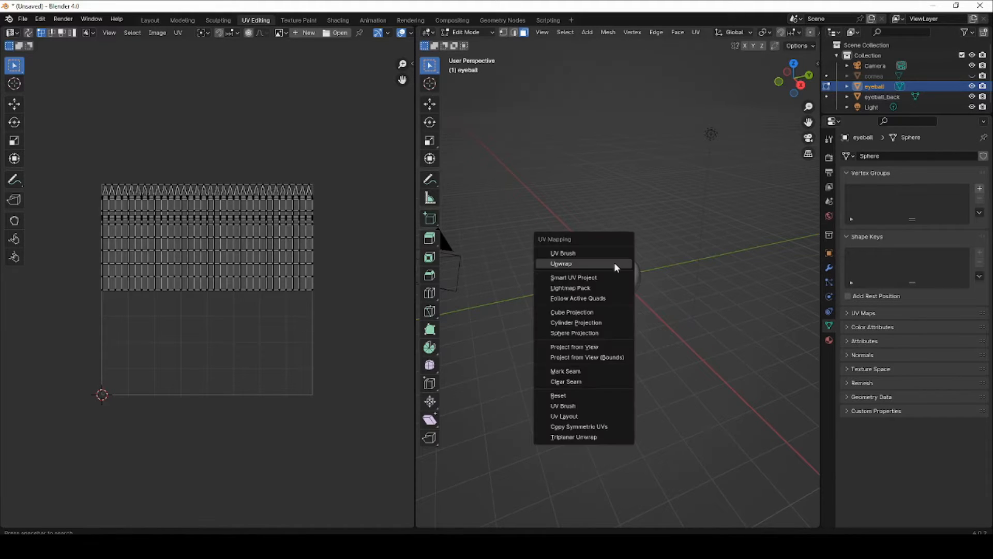
left_click(614, 264)
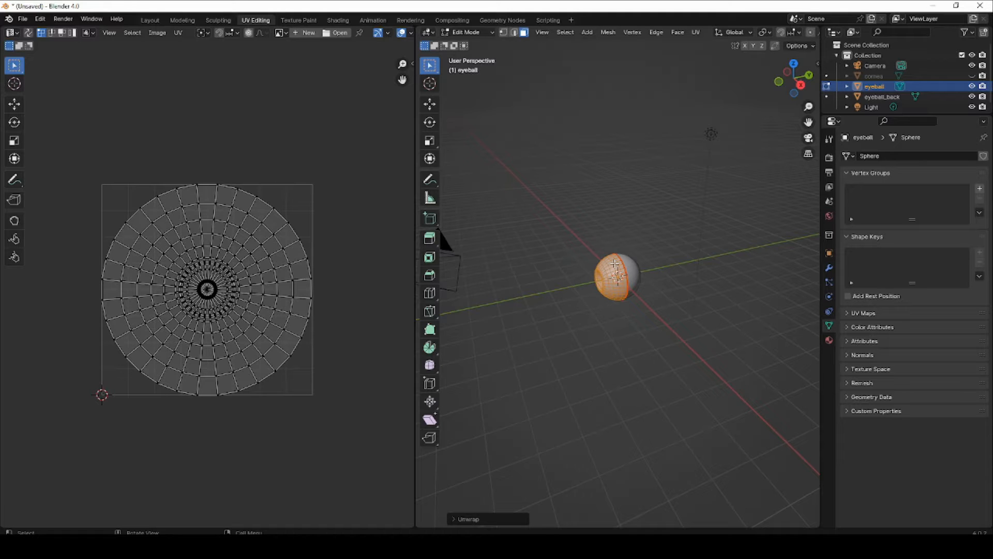
scroll(297, 290, "up", 1)
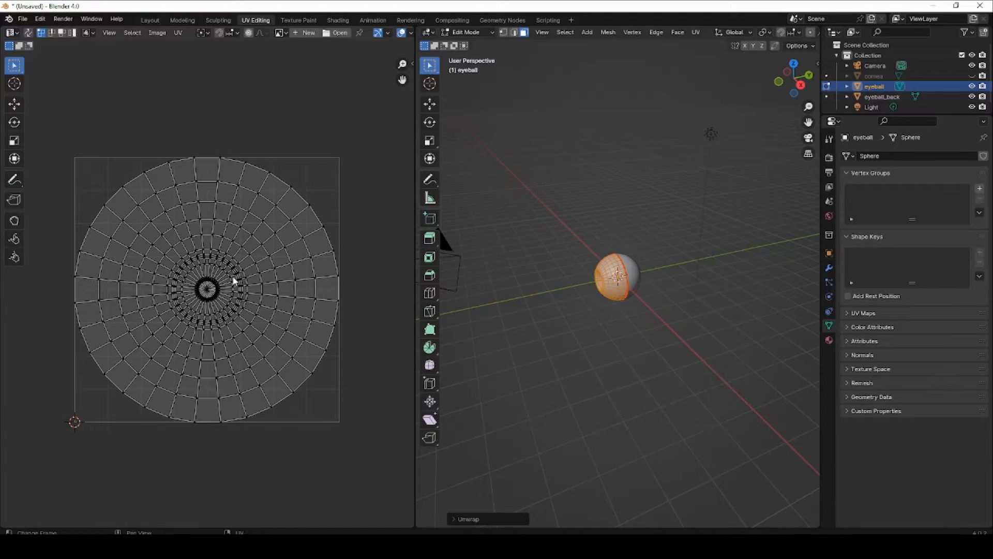
Save the file as eyeball.blend and switch to the Layout workspace.
middle_click_drag(561, 280, 590, 261, "ctrl")
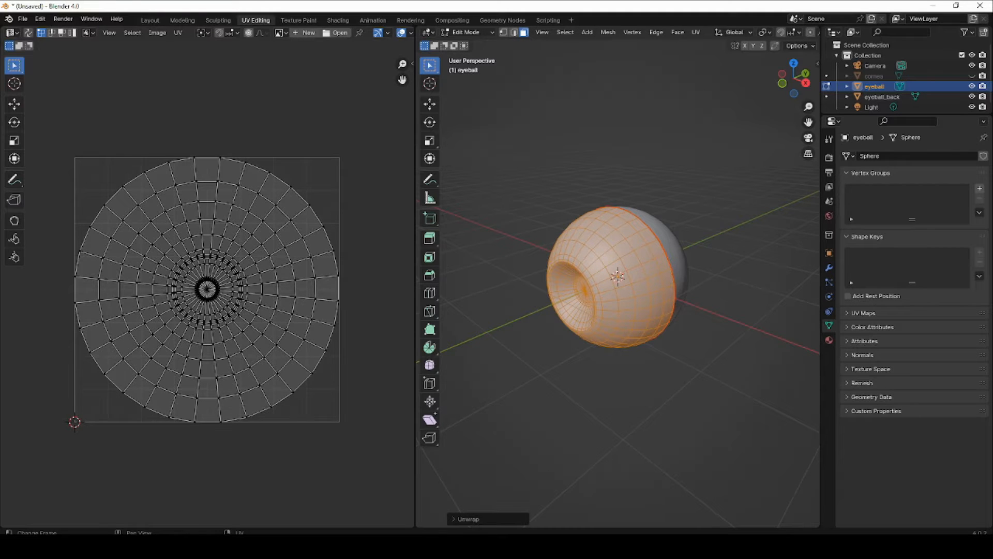
key("ctrl+s")
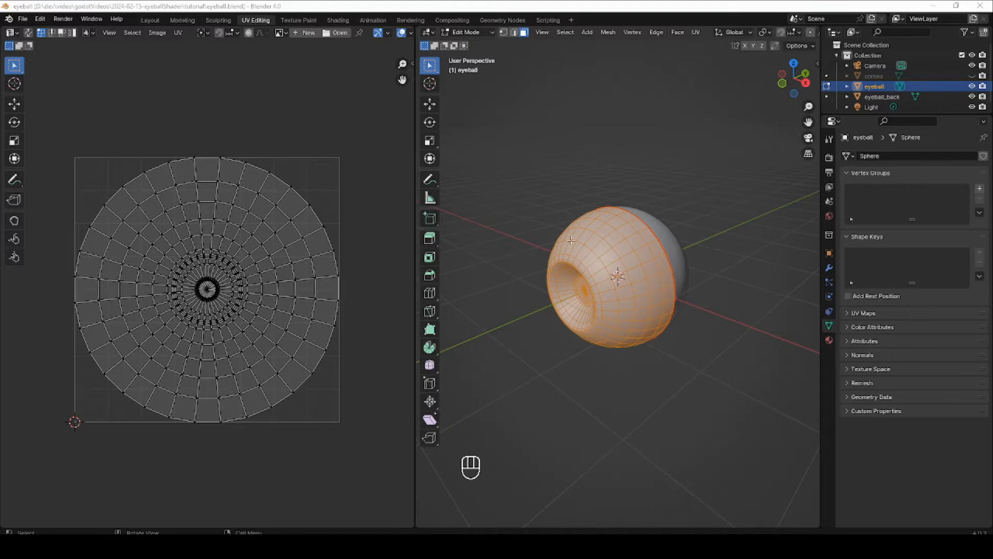
left_click(148, 20)
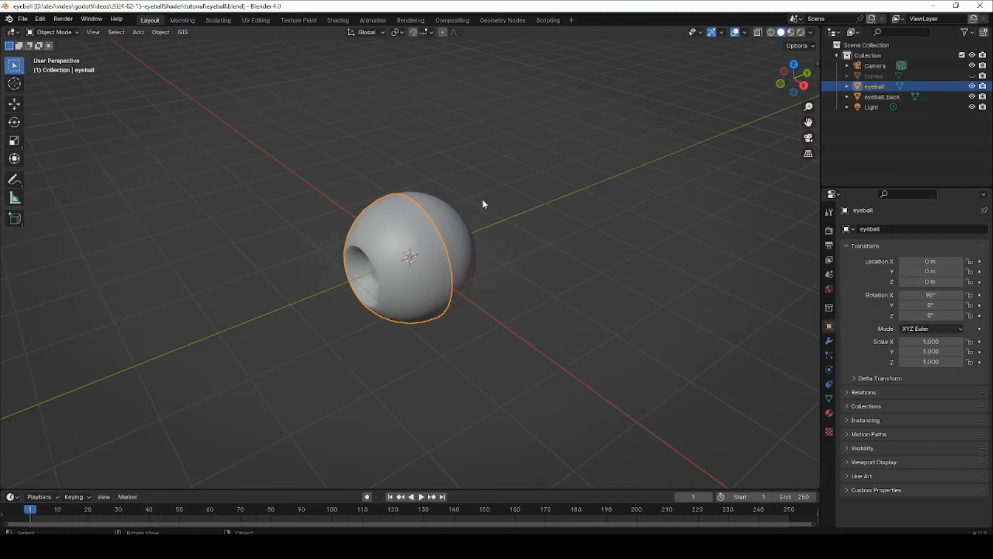
Examine the shading along the boundary between the front and back eyeball halves from several angles.
middle_click_drag(484, 202, 470, 169)
left_click(443, 173)
scroll(469, 169, "up", 2)
left_click(436, 193)
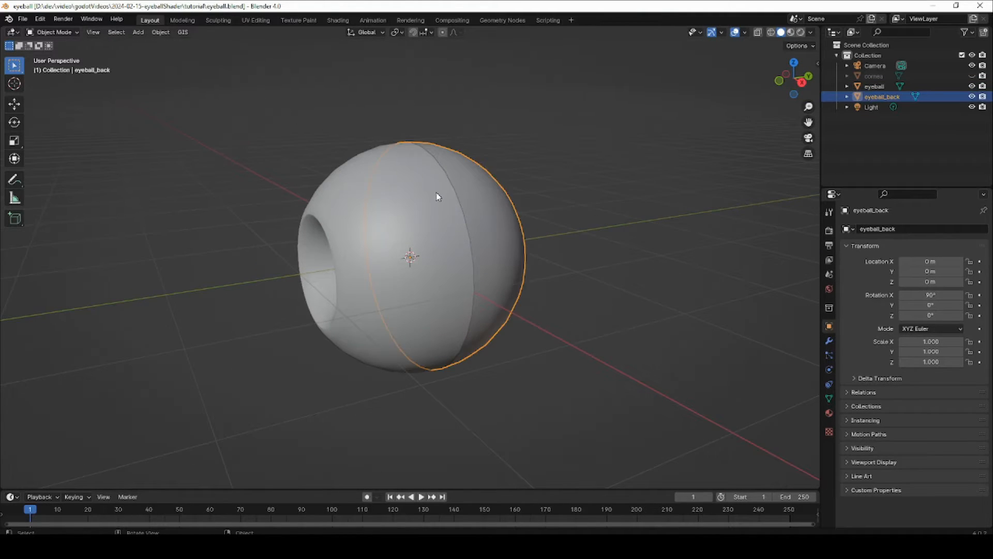
left_click(437, 195)
left_click(745, 32)
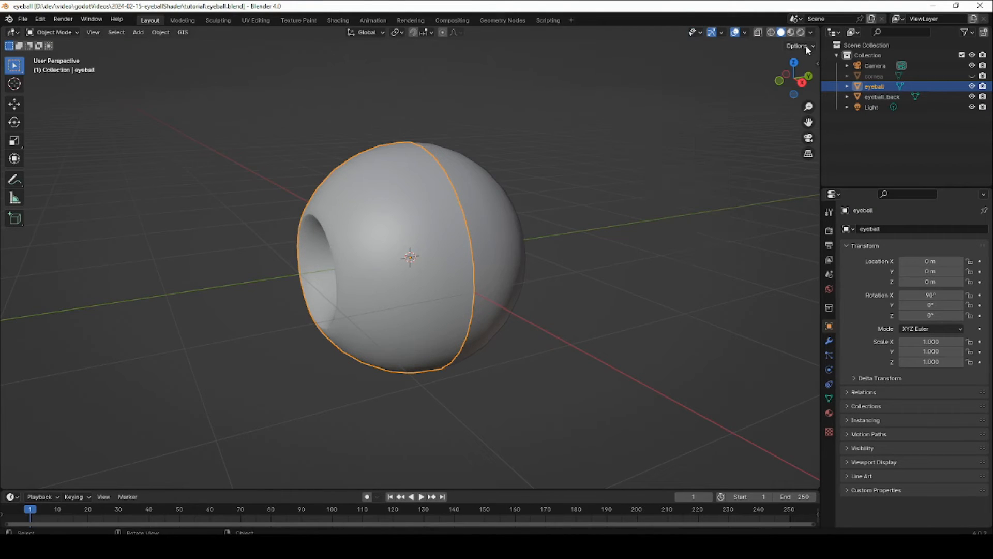
left_click(811, 32)
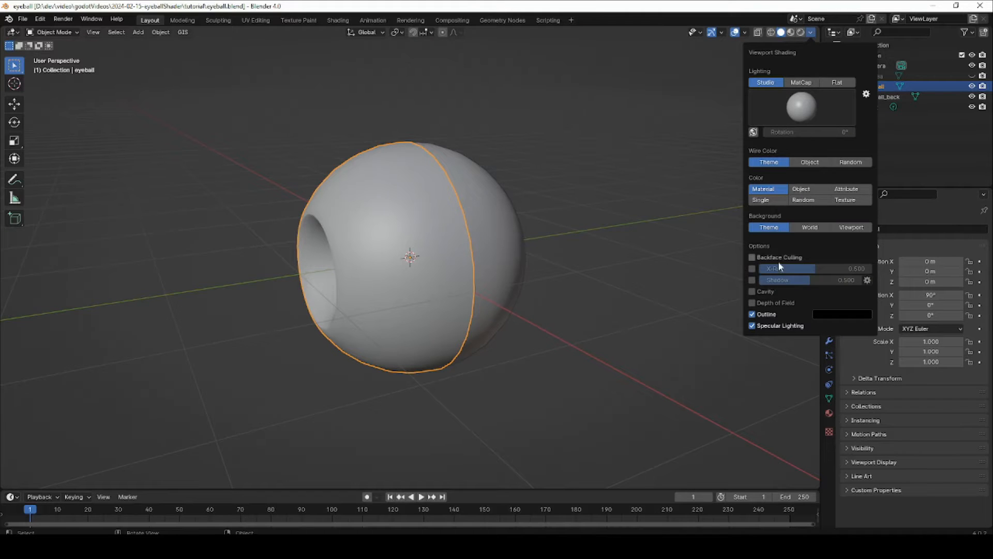
left_click(545, 265)
middle_click_drag(557, 256, 448, 222)
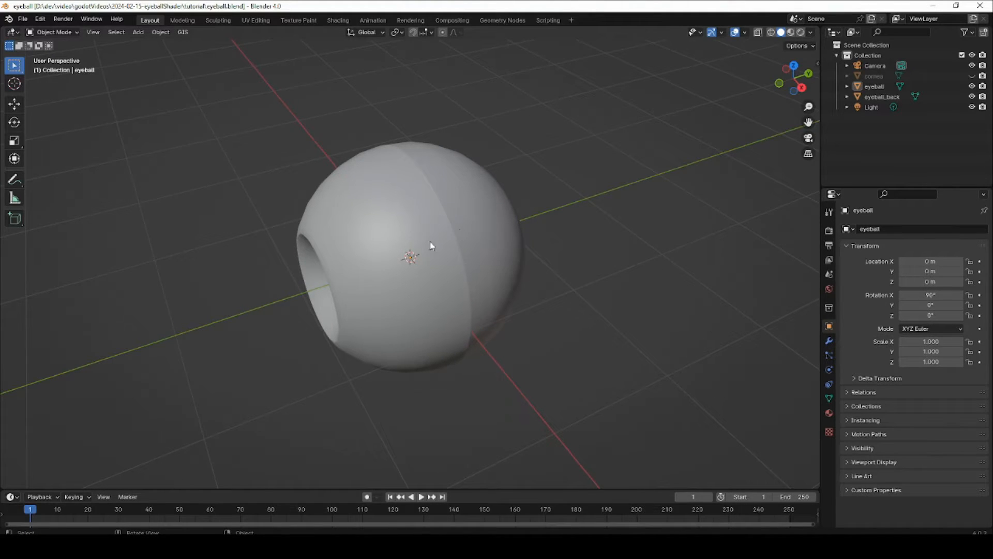
mouse_move(450, 229)
middle_mouse_down()
mouse_move(417, 224)
mouse_move(423, 194)
mouse_move(445, 206)
mouse_move(439, 224)
middle_mouse_up()
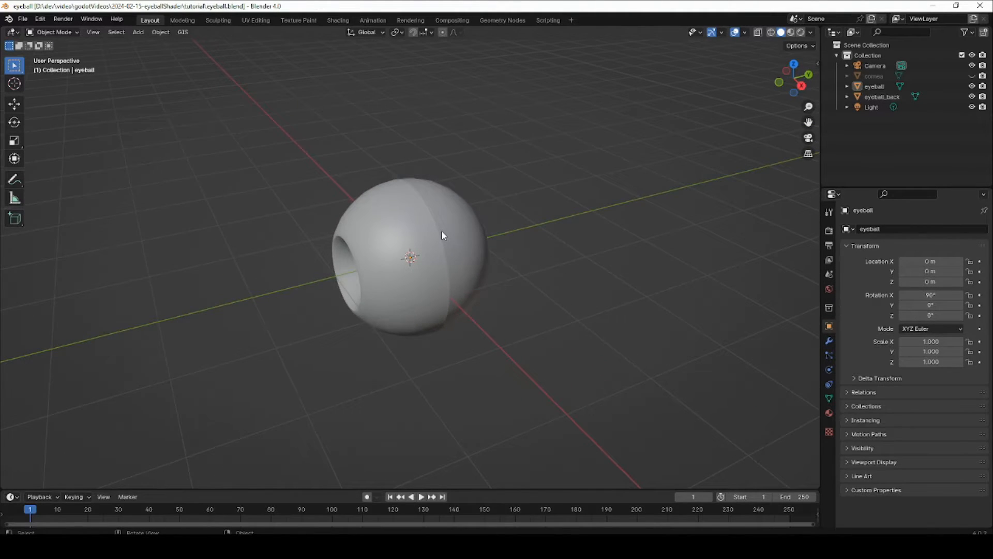
mouse_move(443, 235)
middle_mouse_down()
mouse_move(419, 219)
mouse_move(414, 233)
mouse_move(459, 224)
middle_mouse_up()
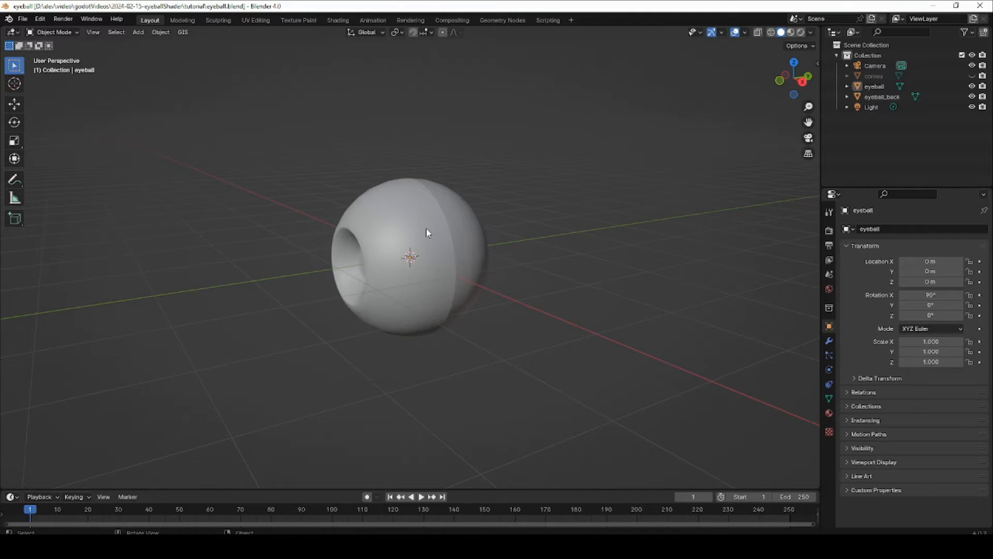
Duplicate both eyeball halves, place the copies at about X 2.33, Y 1.63, Z 0.46 m, and join them into one object.
left_click(427, 229)
left_click(461, 234, "shift")
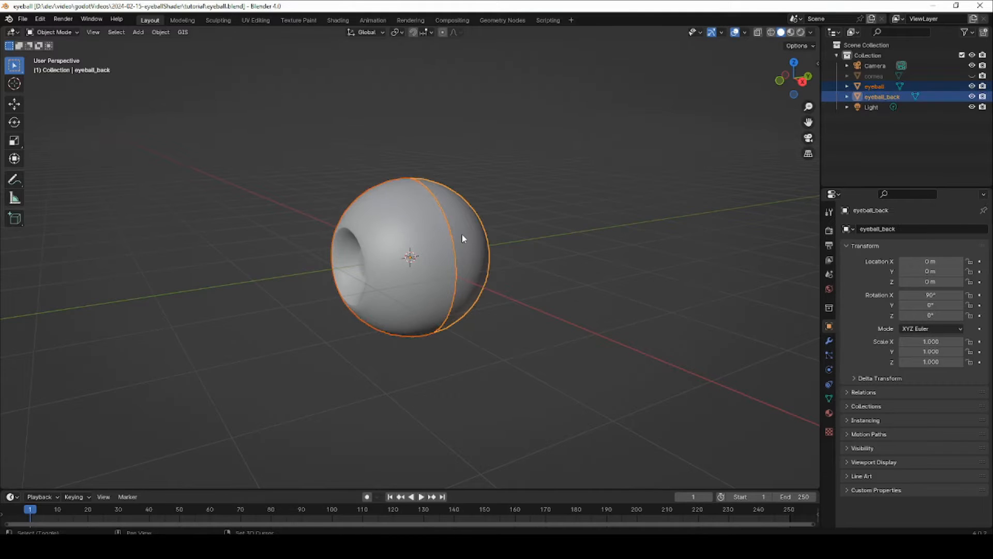
middle_click_drag(440, 233, 451, 250)
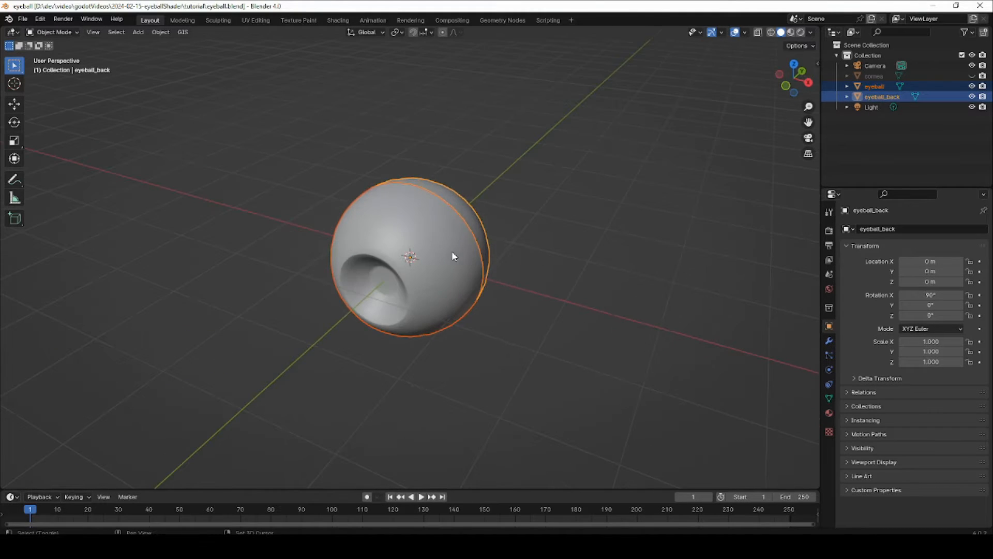
key("shift+d")
left_click(665, 207)
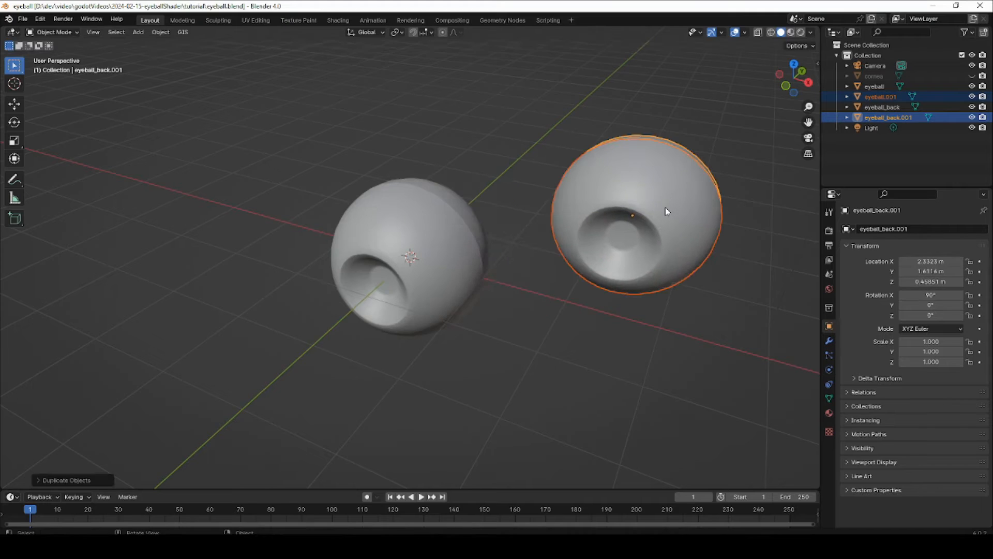
middle_click_drag(665, 207, 600, 203)
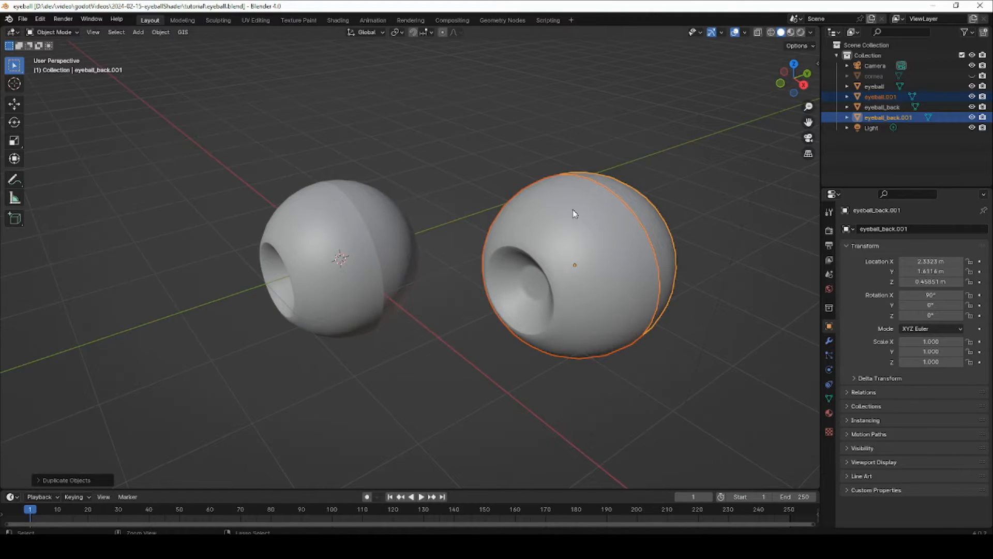
key("ctrl+j")
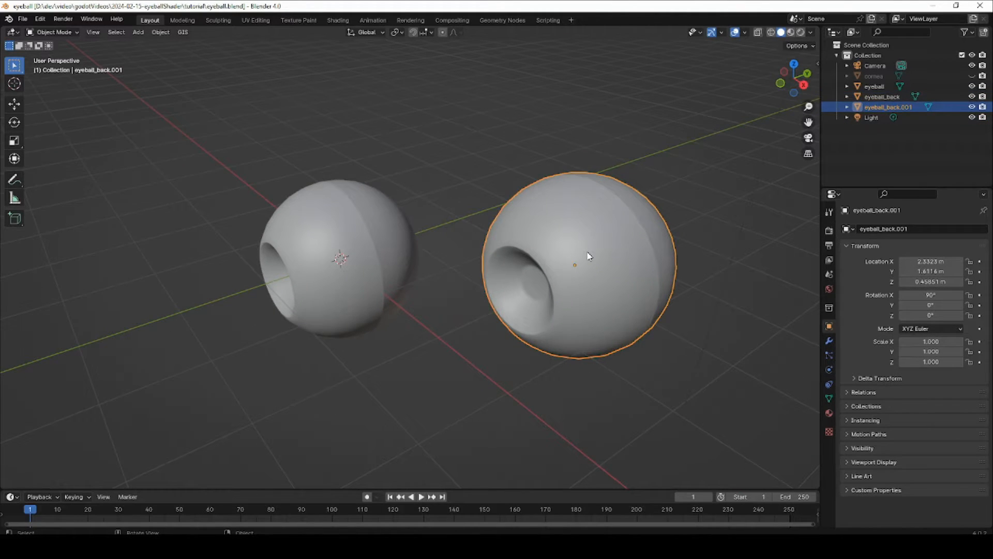
Merge the joined copy's vertices by distance in Edit Mode, return to Object Mode and compare its shading with the split eyeball.
middle_click_drag(627, 260, 594, 246)
key("Tab")
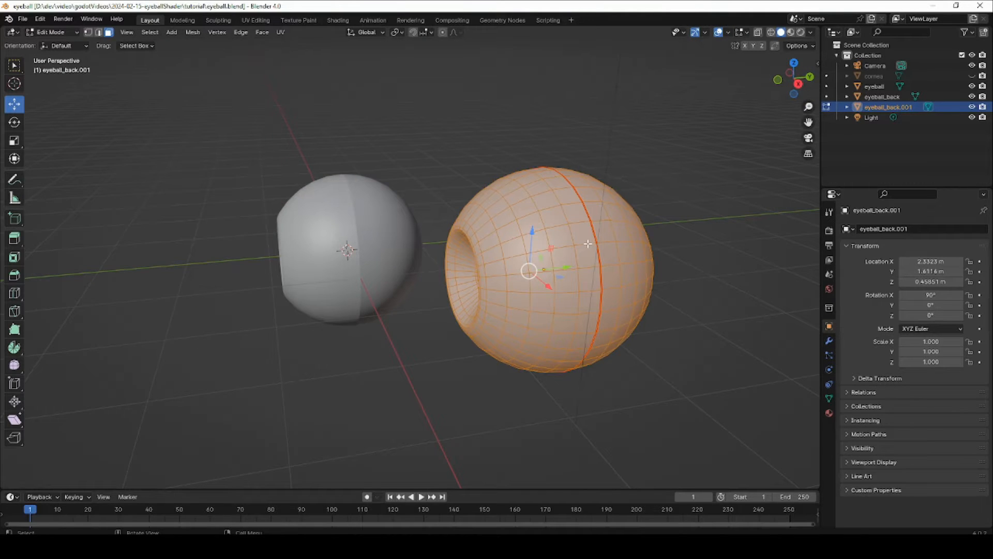
key("m")
left_click(565, 275)
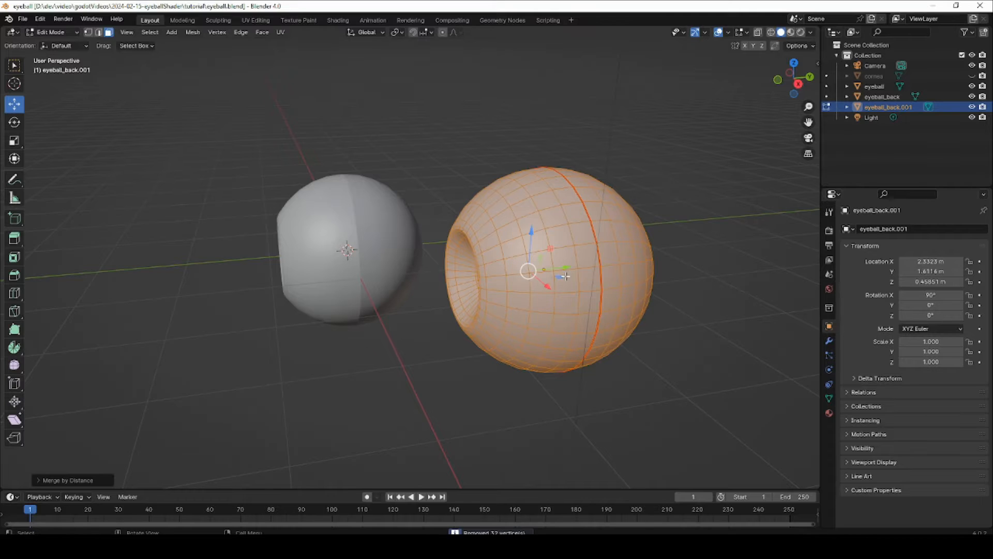
key("Tab")
middle_click_drag(586, 262, 553, 264)
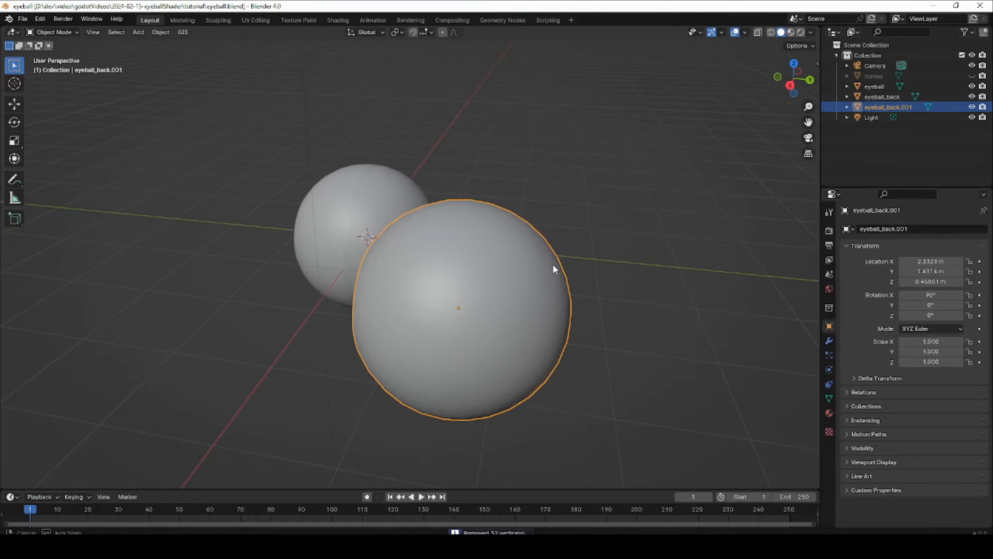
middle_click_drag(483, 219, 403, 300)
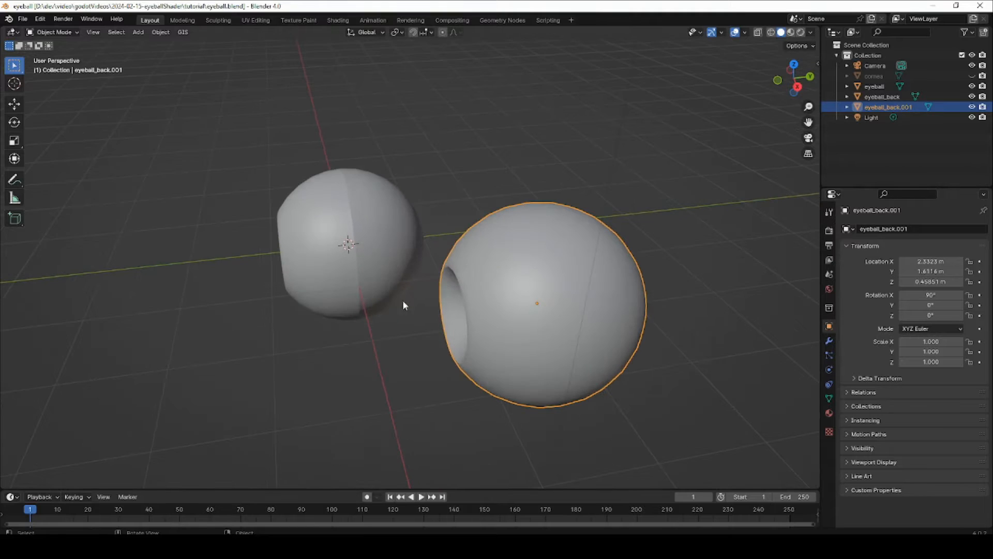
middle_click_drag(333, 272, 476, 246)
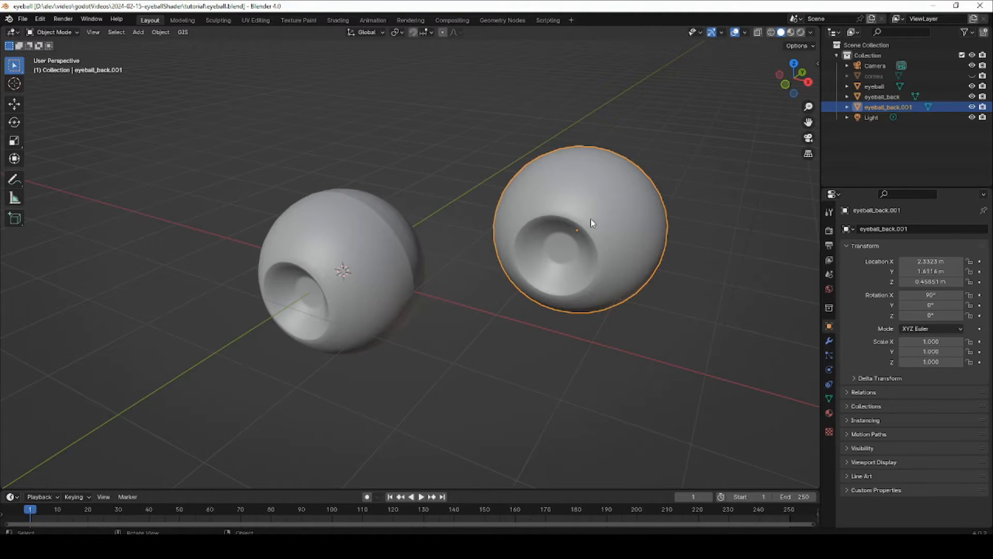
middle_click_drag(593, 222, 565, 237)
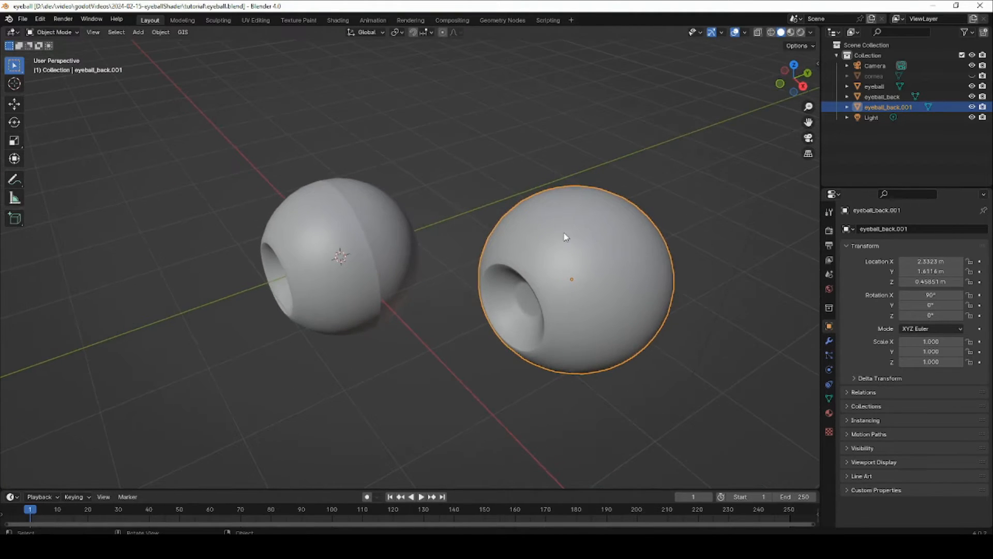
Clear the joined eyeball's location and rename it "eyeball_original".
key("alt+g")
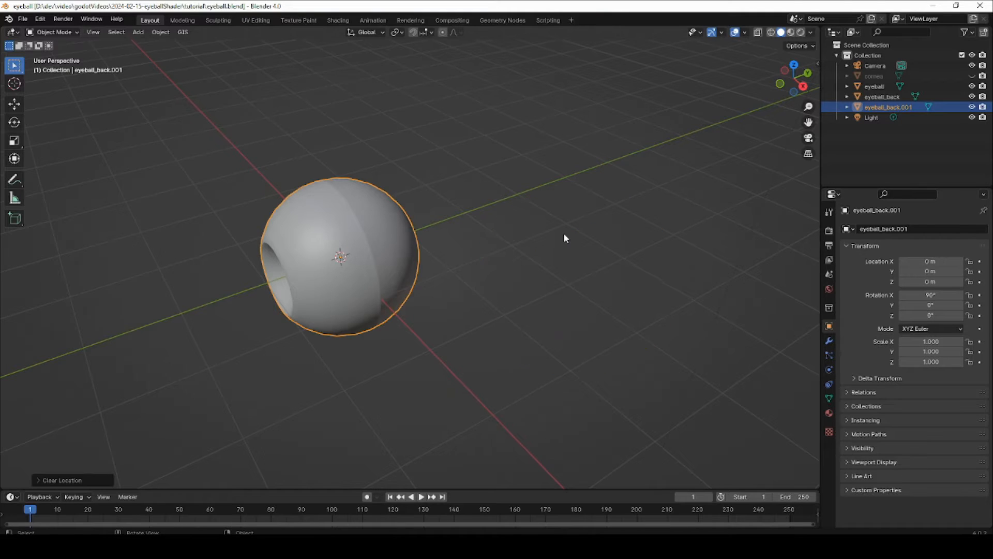
key("F2")
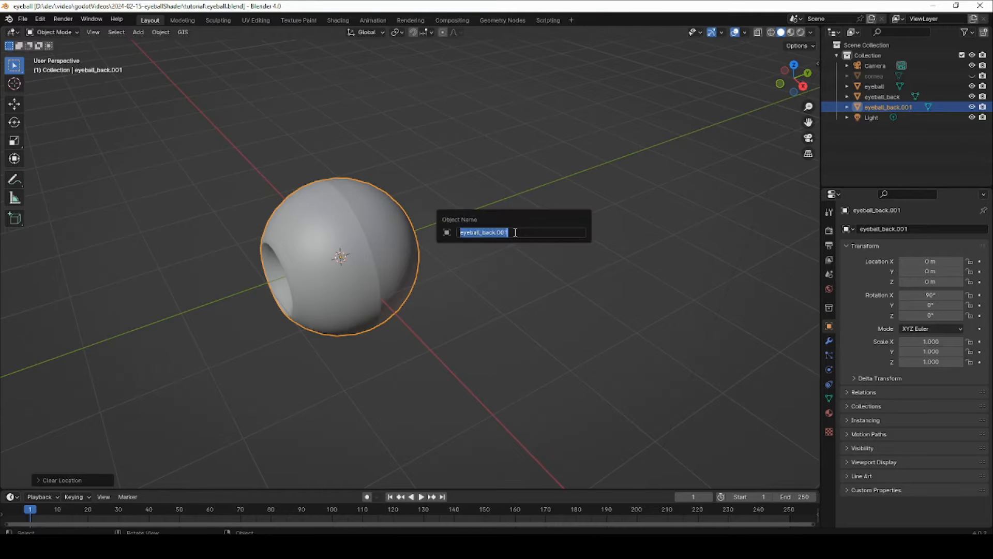
left_click(516, 233)
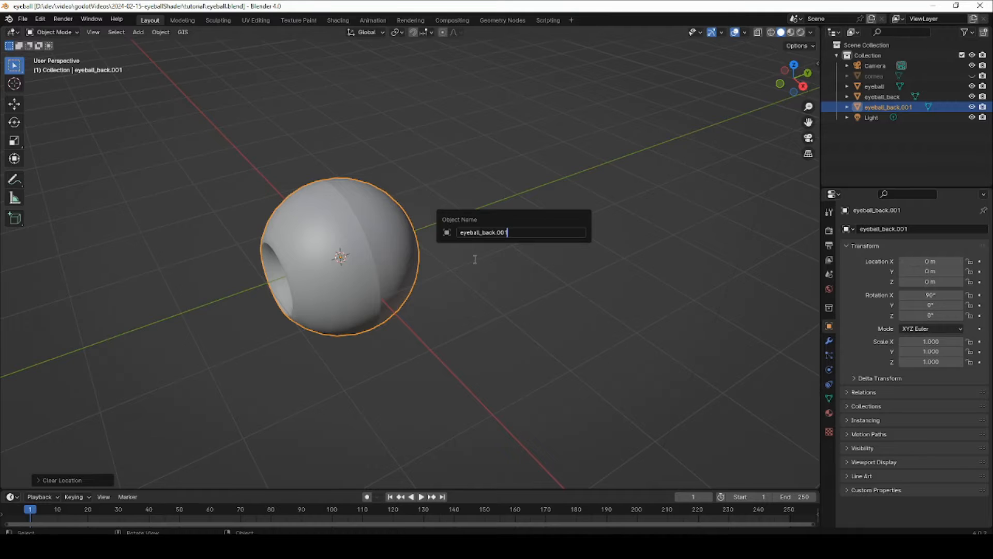
key("BackSpace")
key("BackSpace")
key("BackSpace")
key("BackSpace")
key("BackSpace")
key("BackSpace")
key("BackSpace")
key("BackSpace")
type("original")
key("Return")
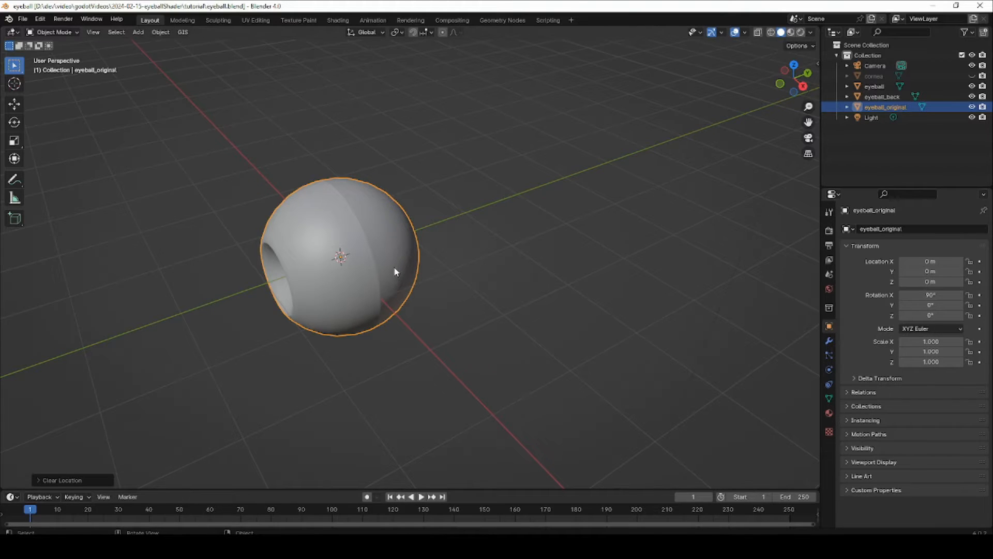
Move eyeball_original away from the split eyeball to about X 0.98, Y 2.21, Z 0.55 m and deselect everything.
key("g")
left_click(580, 213)
mouse_move(580, 249)
middle_mouse_down()
mouse_move(483, 229)
mouse_move(585, 243)
middle_mouse_up()
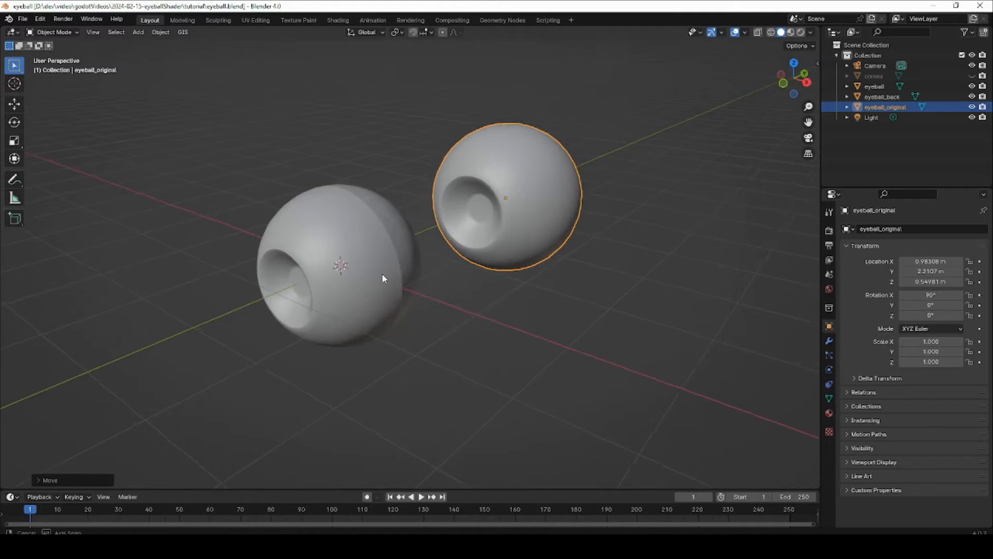
middle_click_drag(383, 279, 350, 257)
left_click(350, 257)
left_click(380, 232)
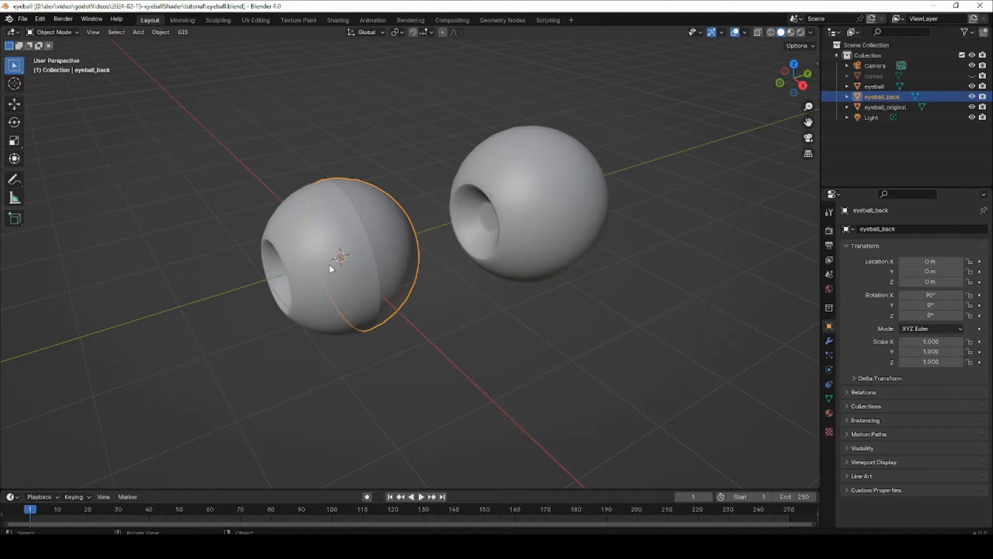
left_click(429, 336)
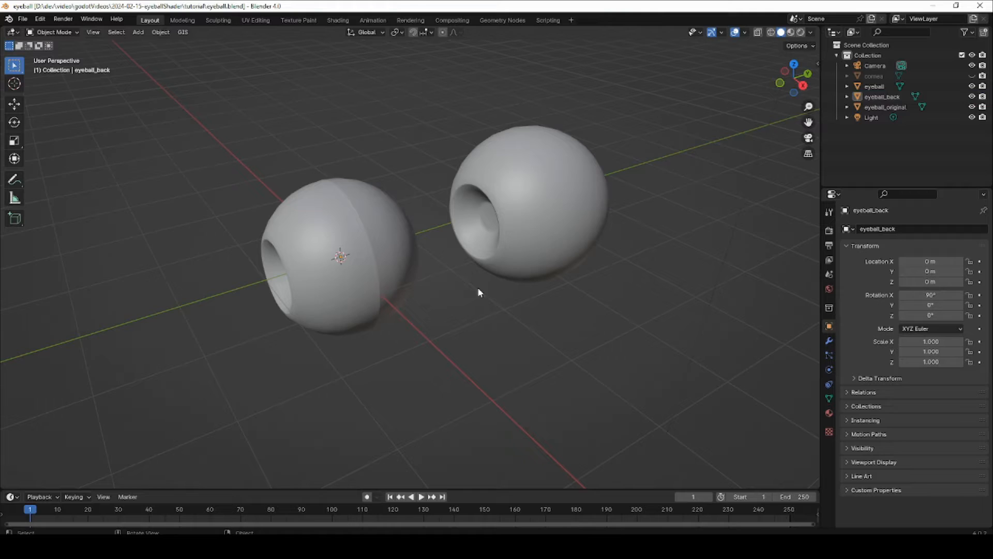
Clear the location of eyeball_original and hide it in the viewport.
left_click(554, 226)
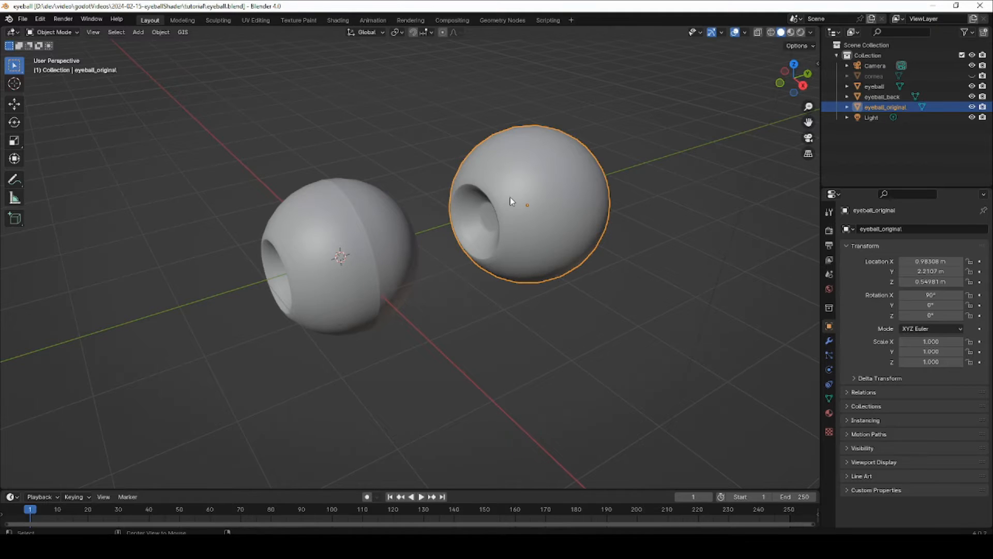
key("alt+g")
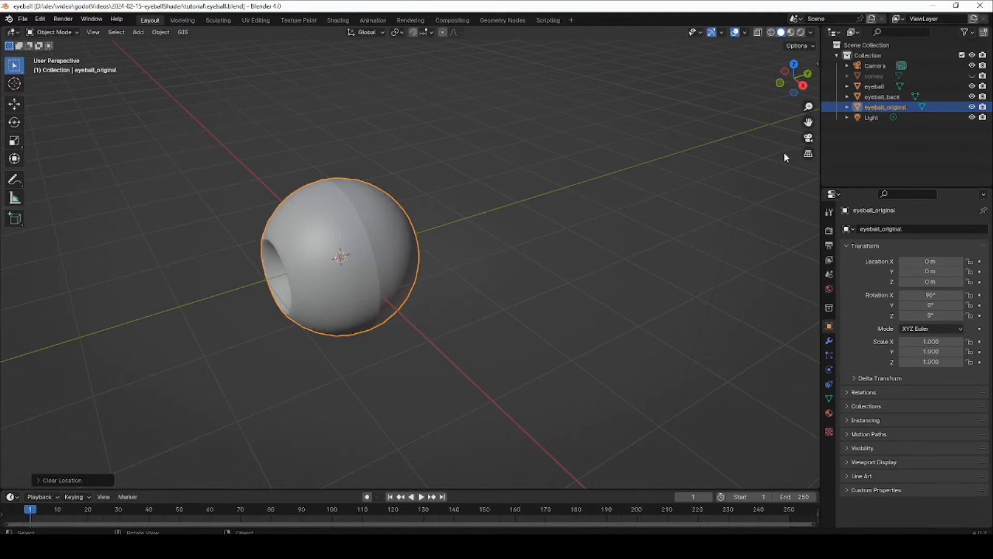
left_click(973, 107)
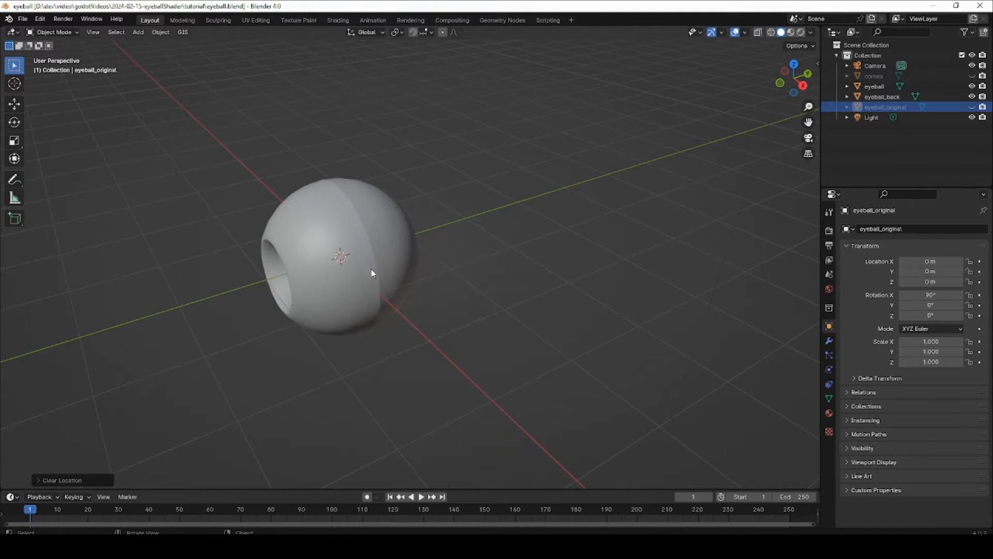
Add a Data Transfer modifier to the front eyeball half with eyeball_original as its source.
left_click(330, 257)
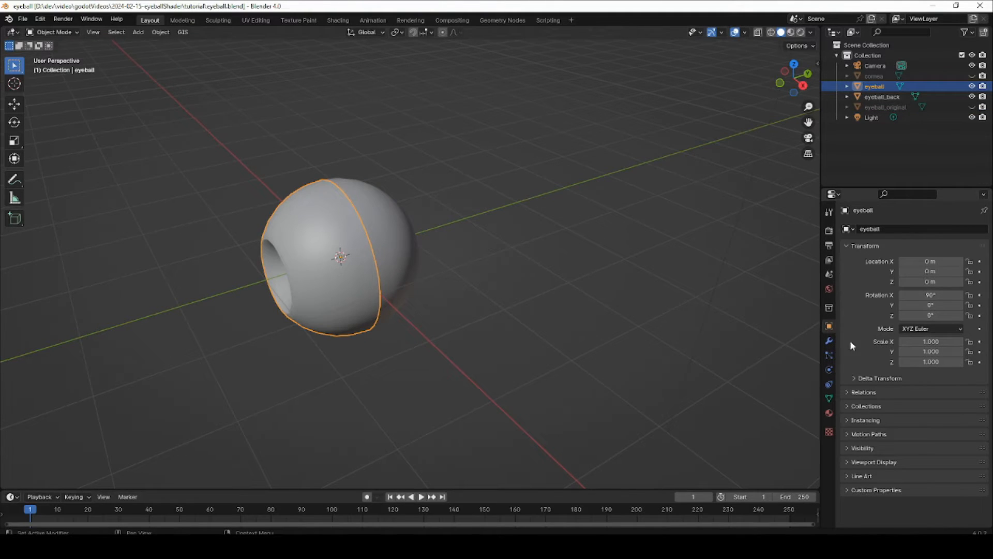
left_click(828, 340)
left_click(876, 227)
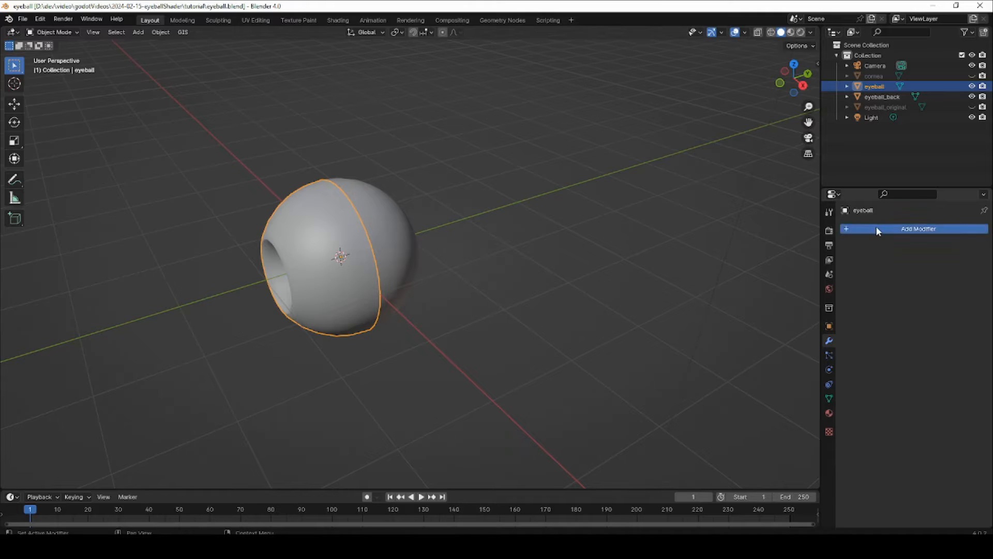
mouse_move(833, 265)
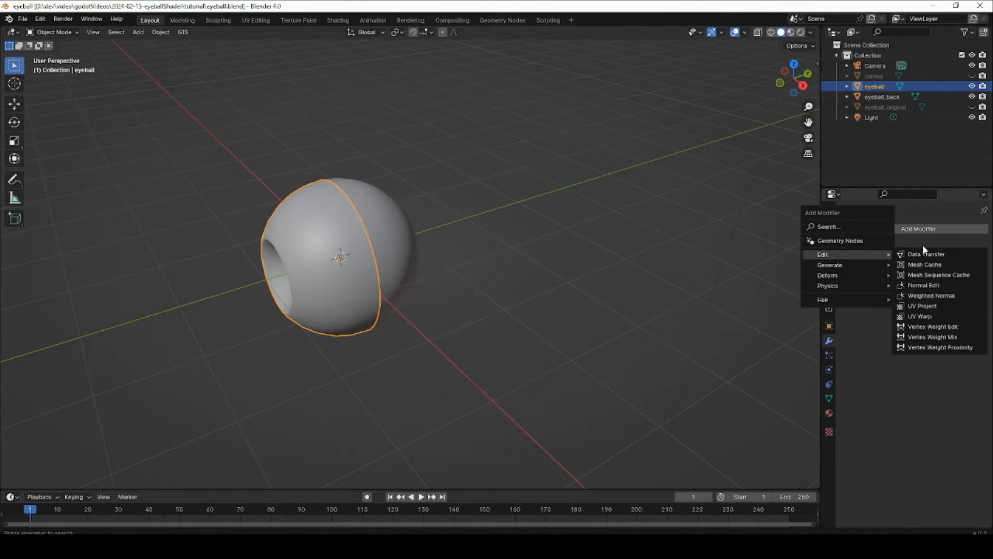
left_click(926, 254)
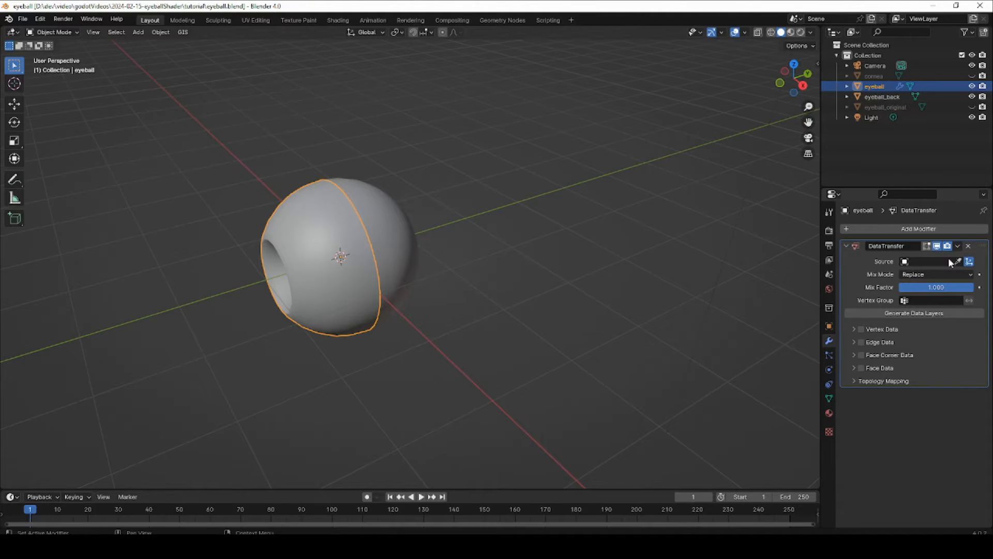
left_click(942, 260)
Enable Face Corner Data with Custom Normals in the front half's Data Transfer modifier and compare the shading with the half deselected.
left_click(854, 355)
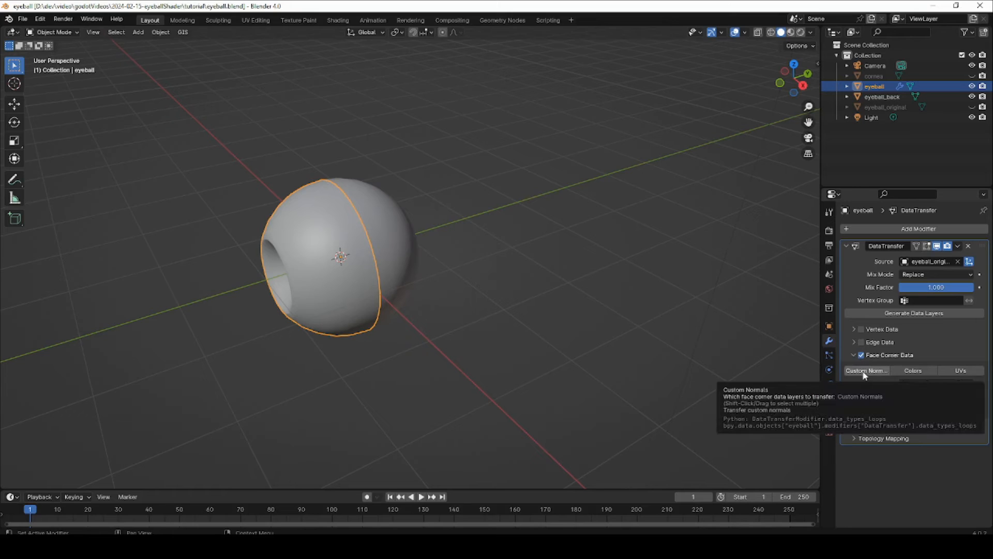
left_click(864, 371)
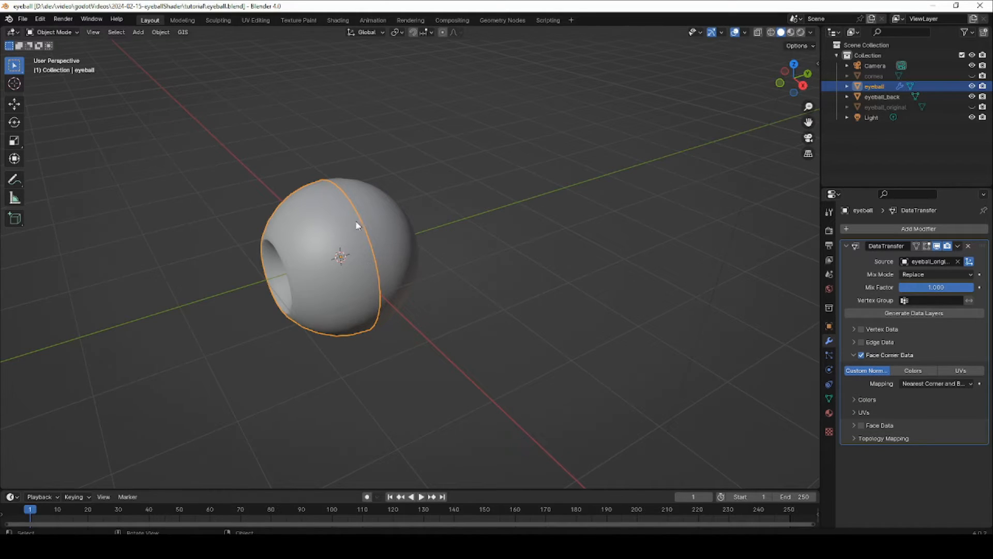
left_click(448, 256)
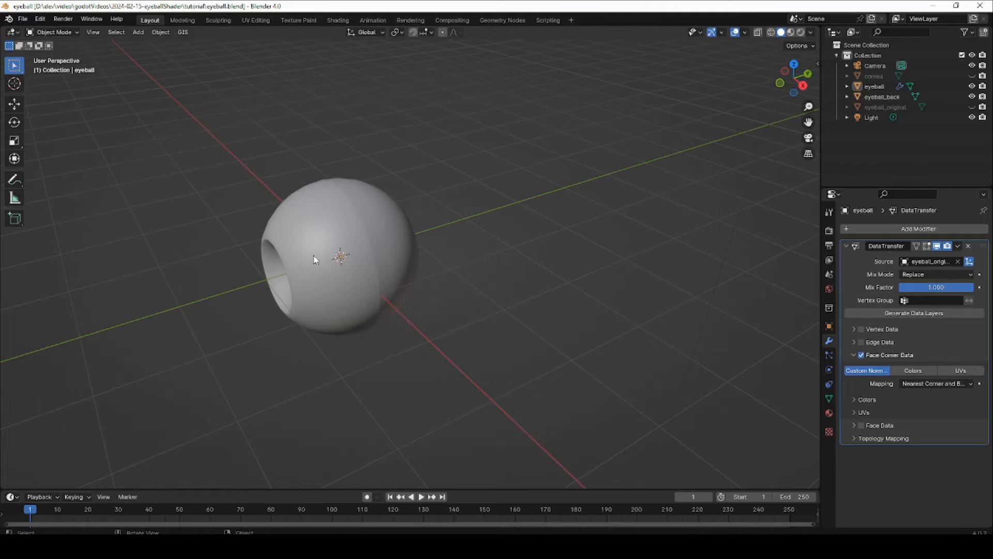
left_click(343, 241)
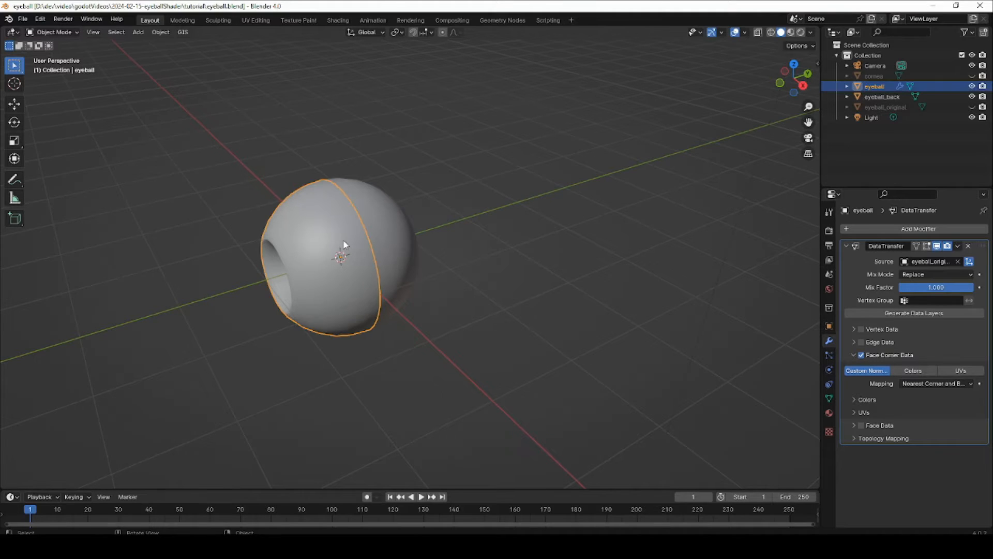
Check the Auto Smooth setting in the front half's mesh normals and inspect the shading around the seam.
left_click(829, 399)
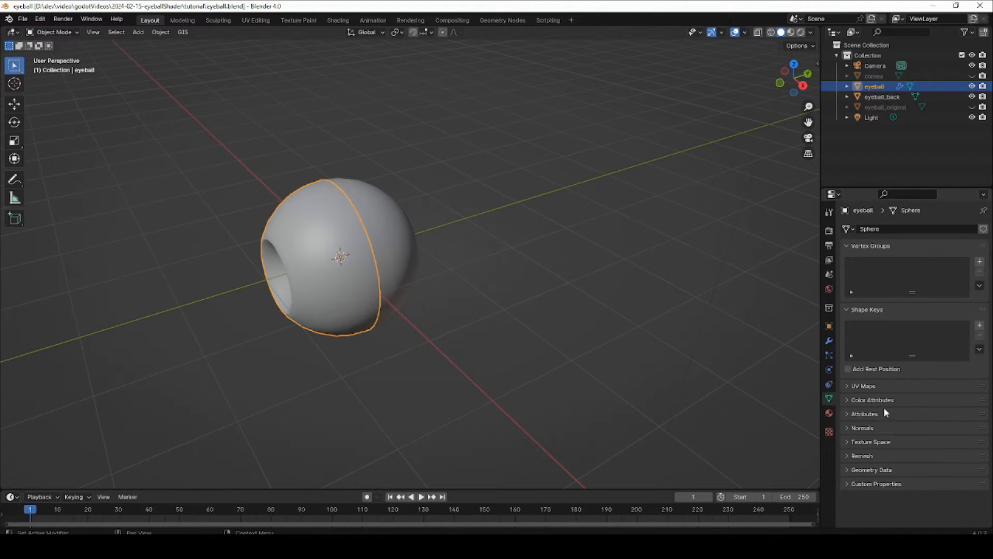
left_click(871, 428)
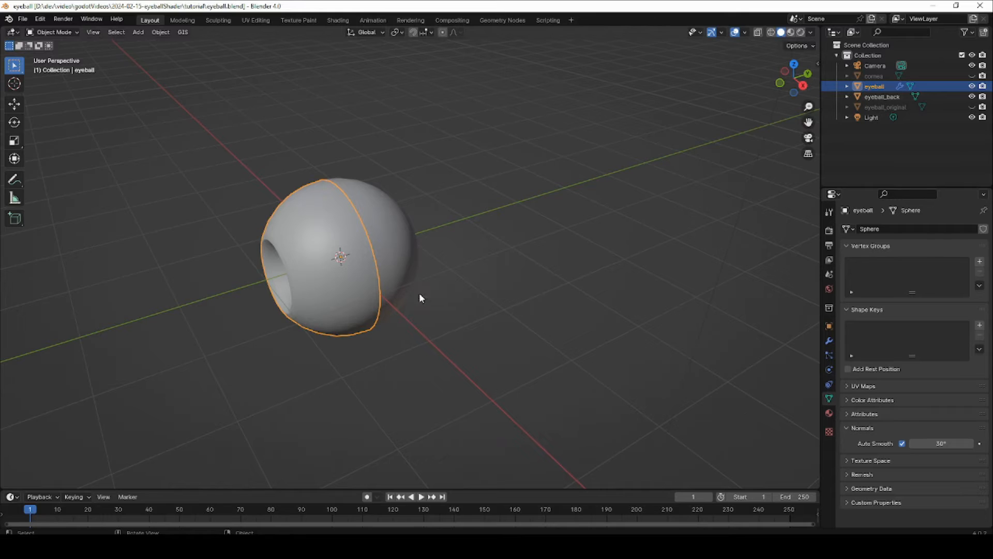
left_click(400, 233)
left_click(526, 229)
middle_click_drag(526, 230, 377, 207)
Add a Data Transfer modifier to eyeball_back with eyeball_original as its source.
left_click(377, 204)
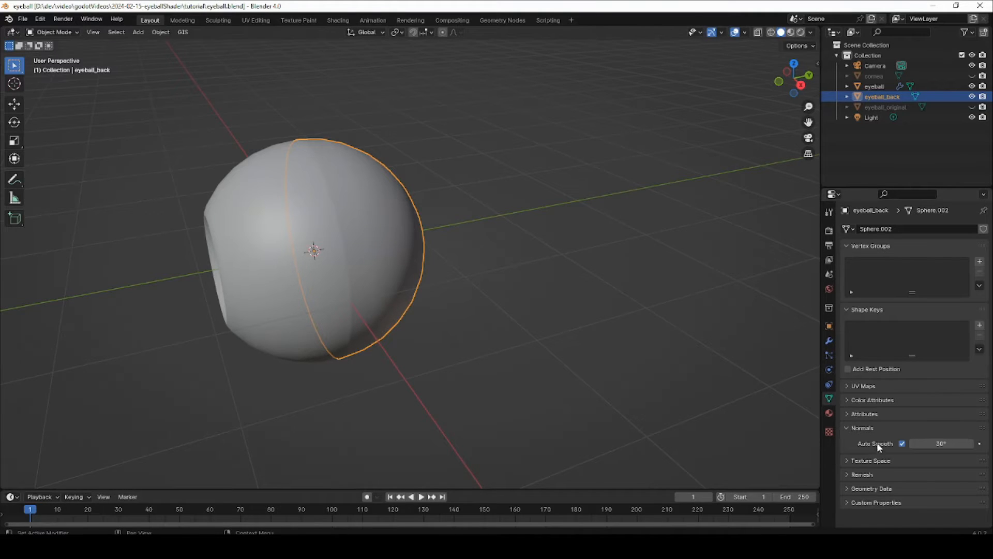
left_click(829, 341)
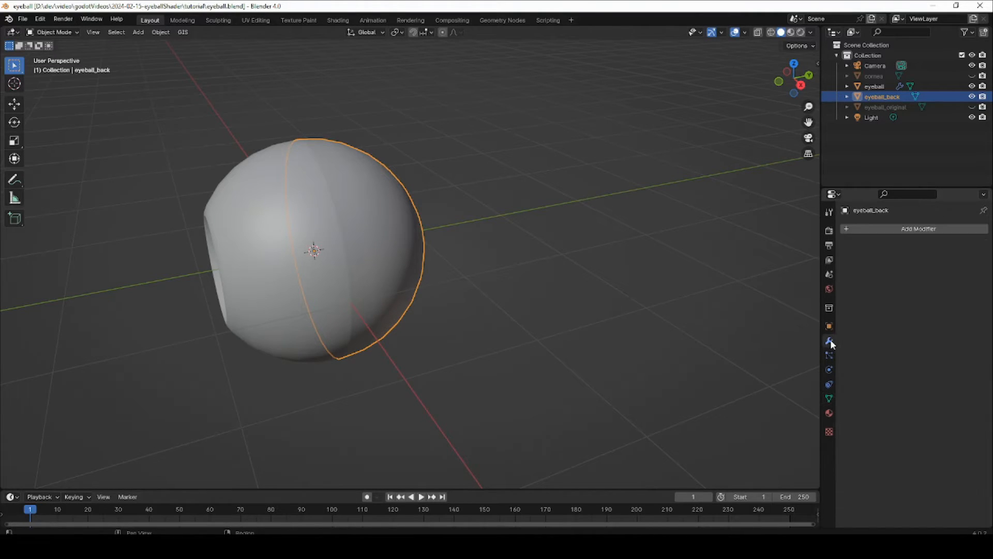
left_click(870, 229)
mouse_move(851, 227)
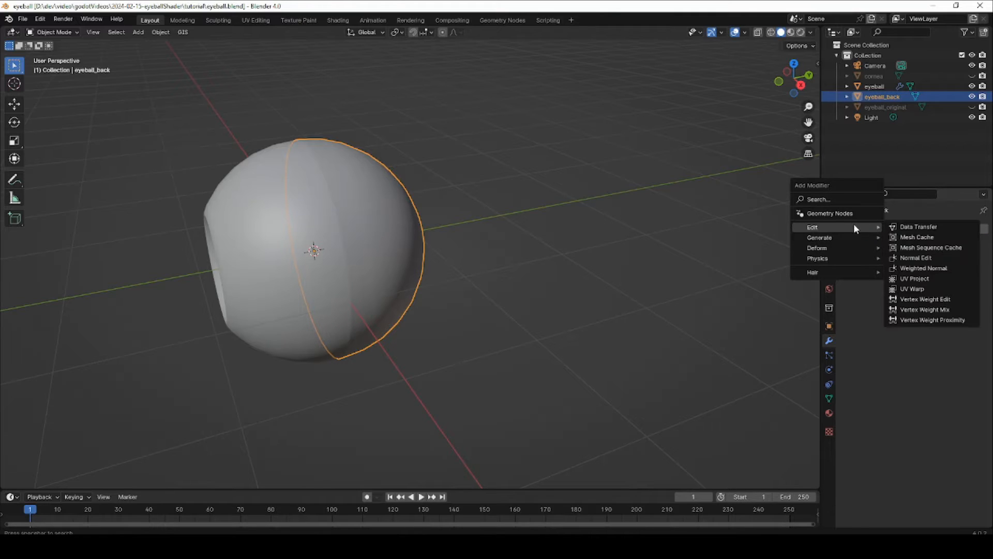
left_click(904, 227)
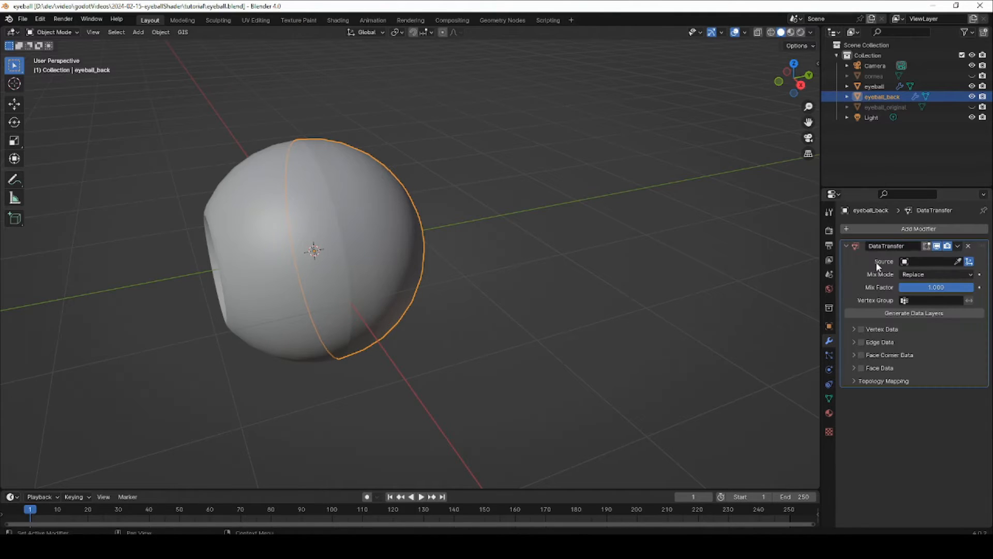
left_click(924, 263)
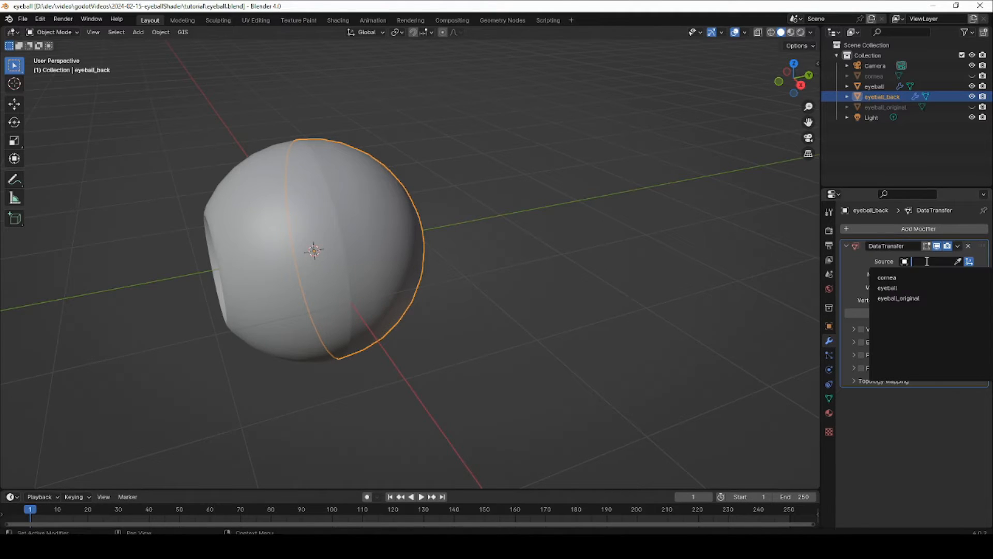
left_click(907, 298)
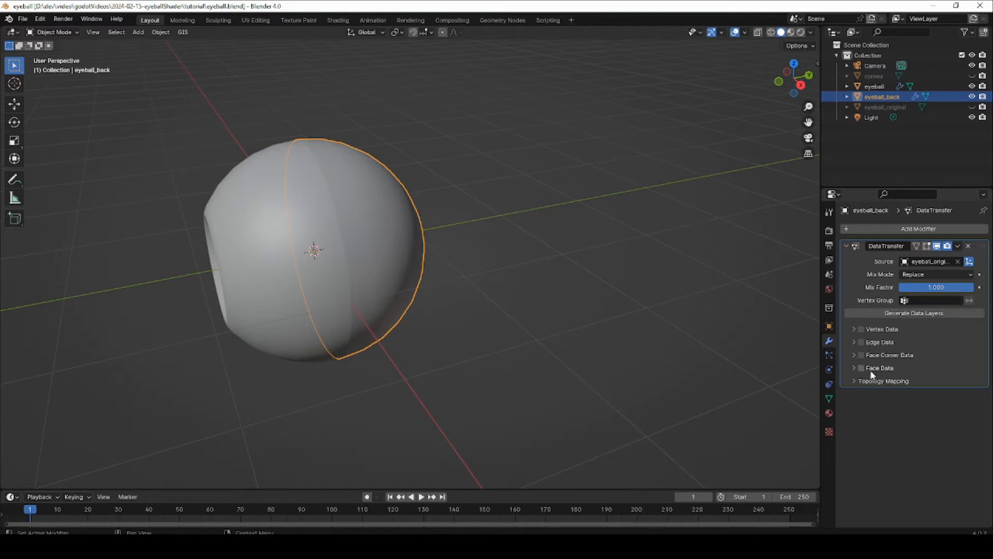
Enable Face Corner Data with Custom Normals in eyeball_back's modifier, deselect everything and inspect the seam.
left_click(854, 355)
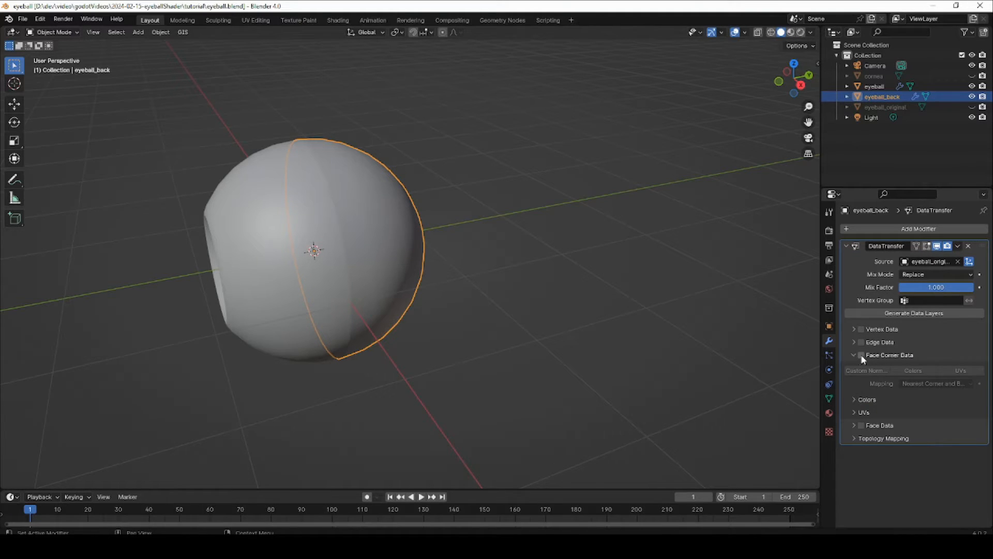
left_click(861, 355)
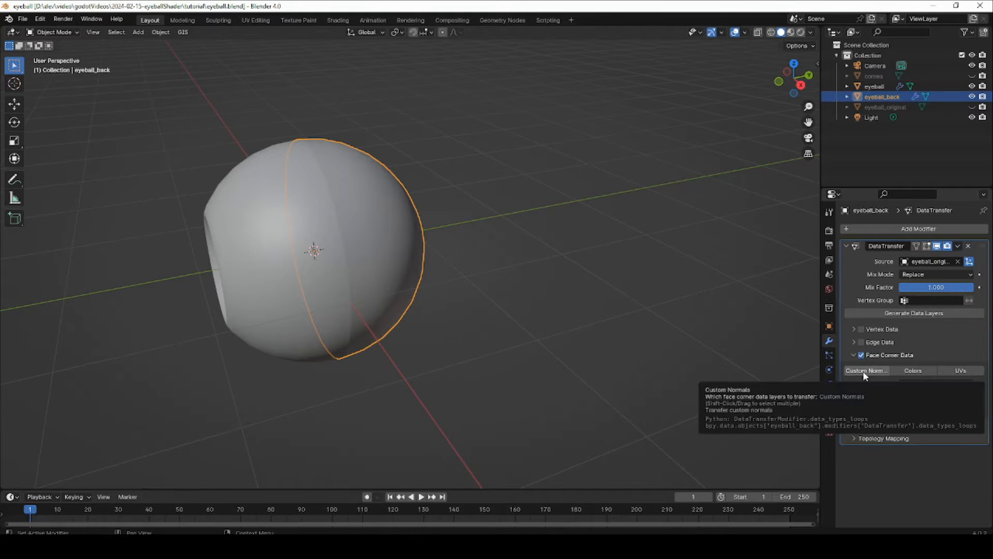
left_click(864, 370)
middle_click_drag(299, 350, 299, 313)
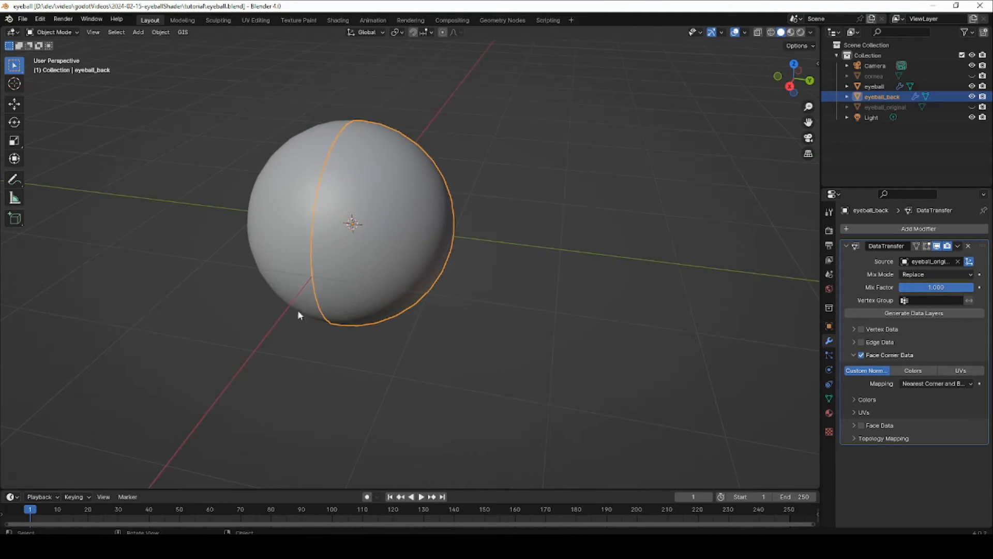
key("alt+a")
middle_click_drag(314, 276, 384, 244)
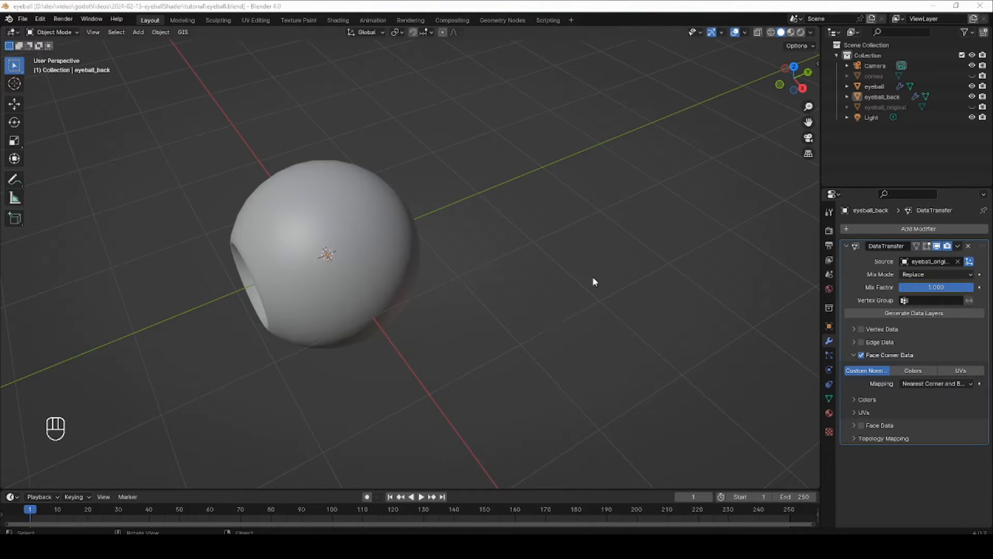
Disable eyeball_original, the light and the camera in renders.
left_click(984, 108)
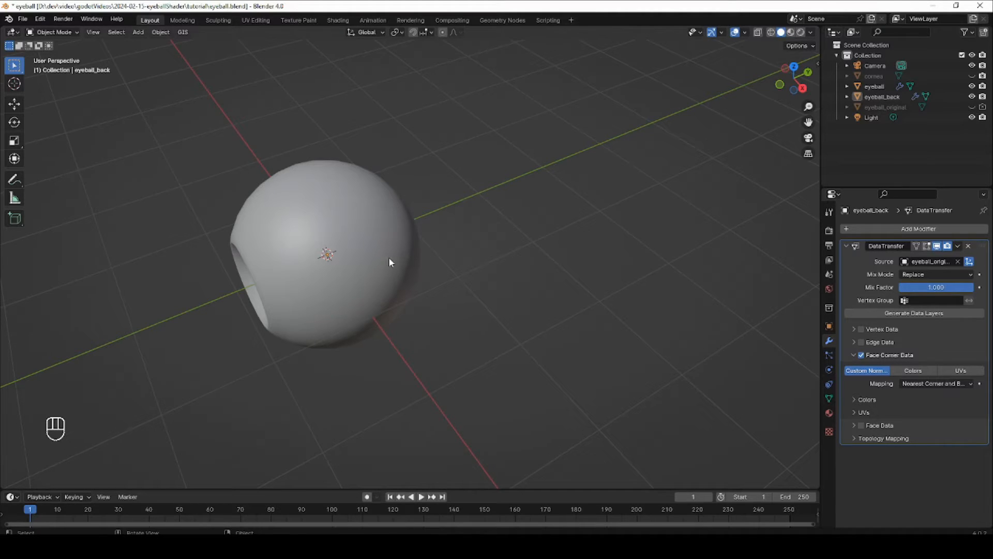
left_click(981, 118)
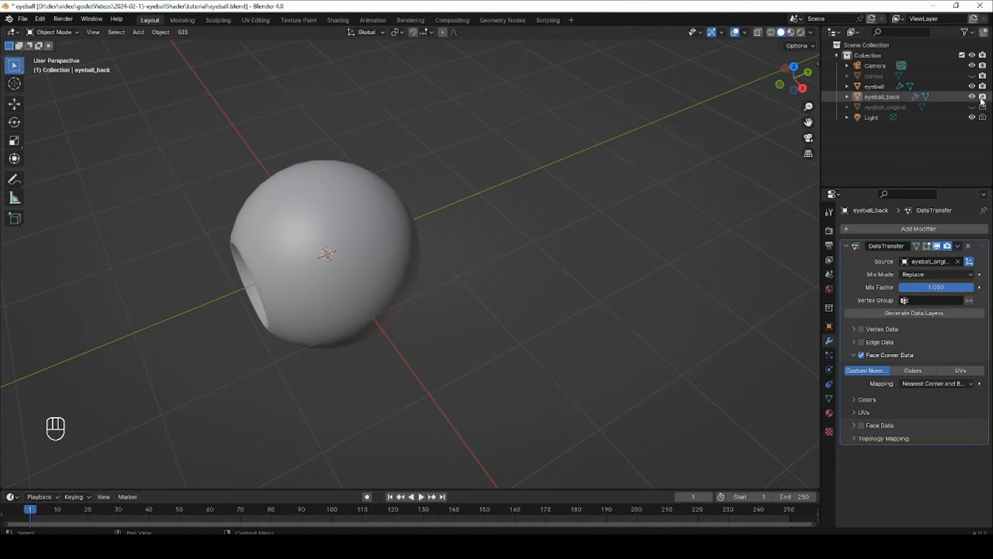
left_click(983, 66)
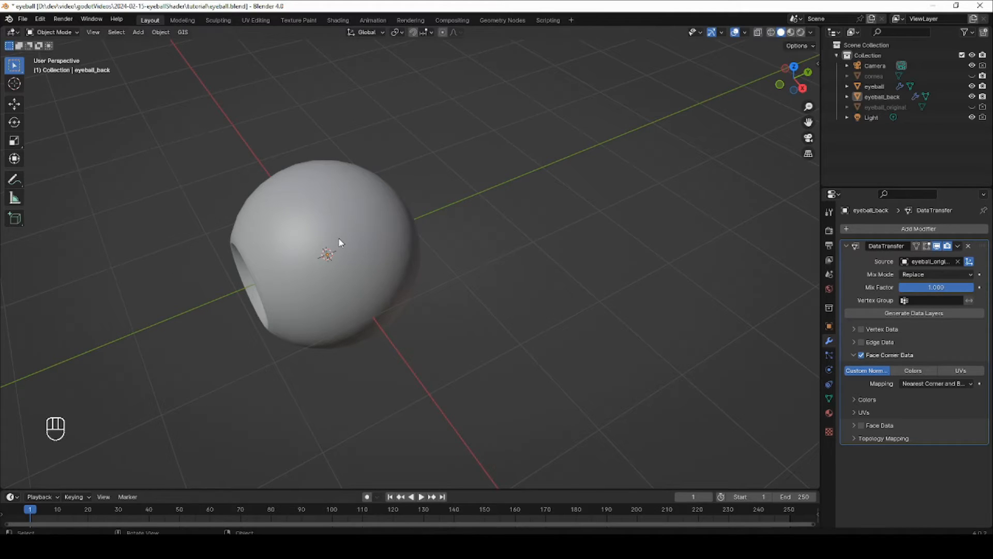
Unhide the cornea in the viewport and shade it smooth.
middle_click_drag(339, 238, 375, 202)
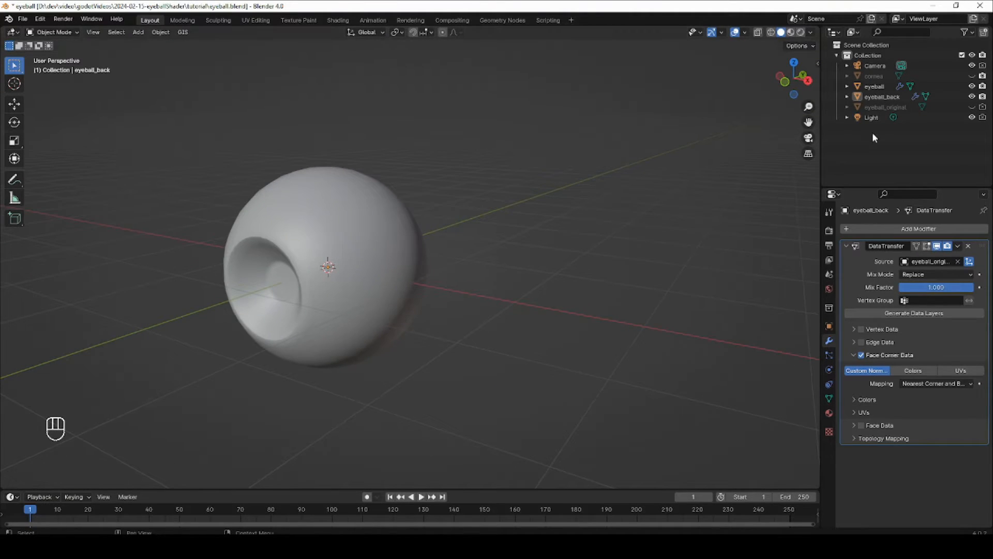
left_click(972, 76)
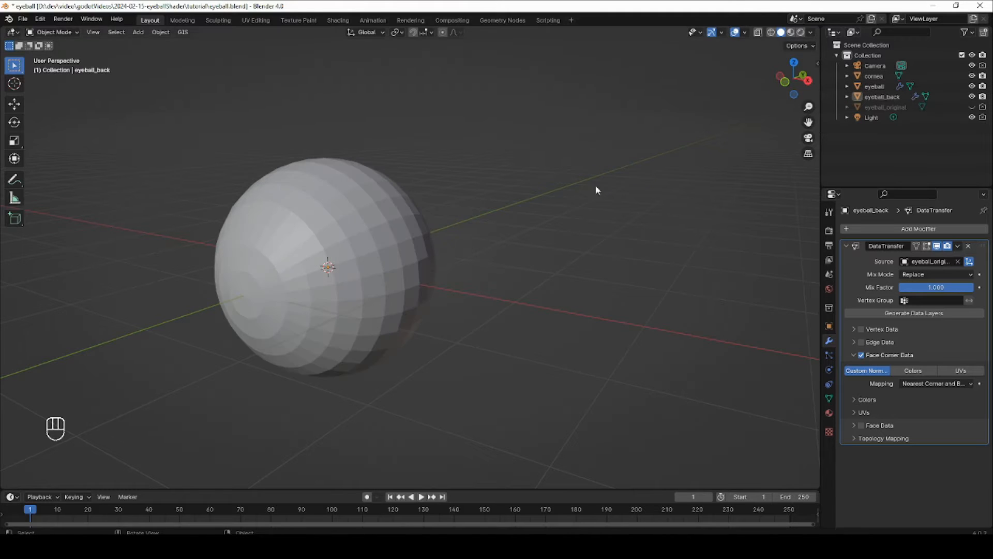
left_click(399, 220)
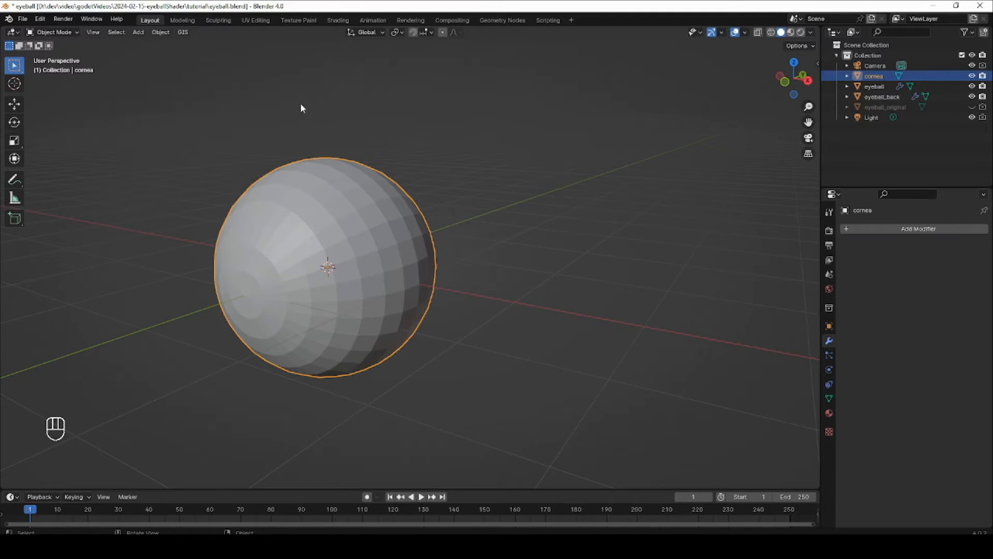
left_click(161, 33)
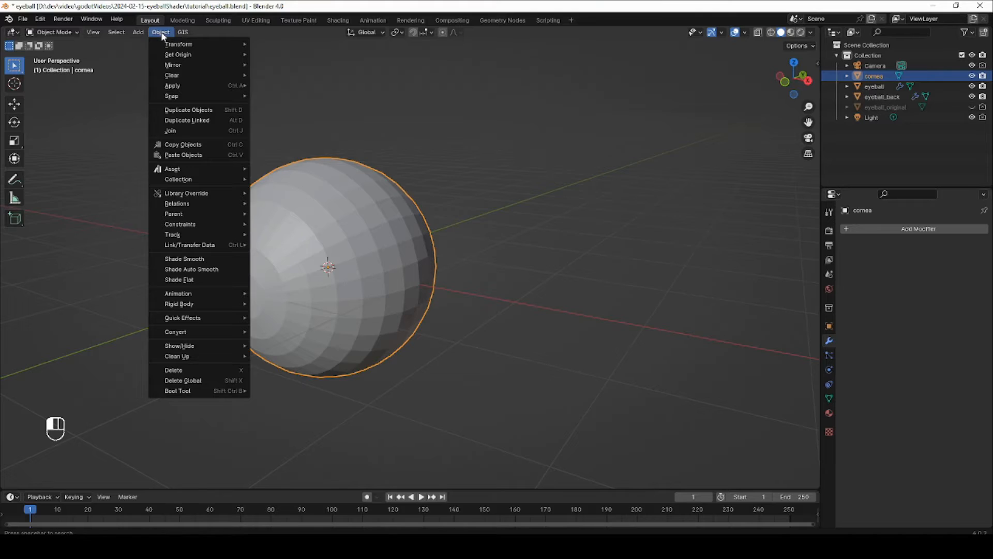
left_click(212, 260)
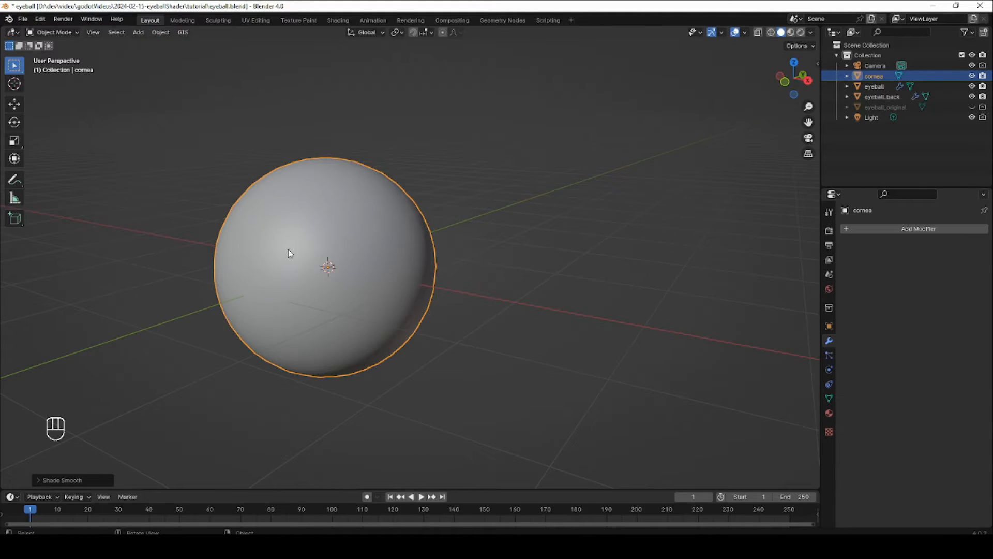
Add a centred loop cut around the front of the cornea in Edit Mode.
key("Tab")
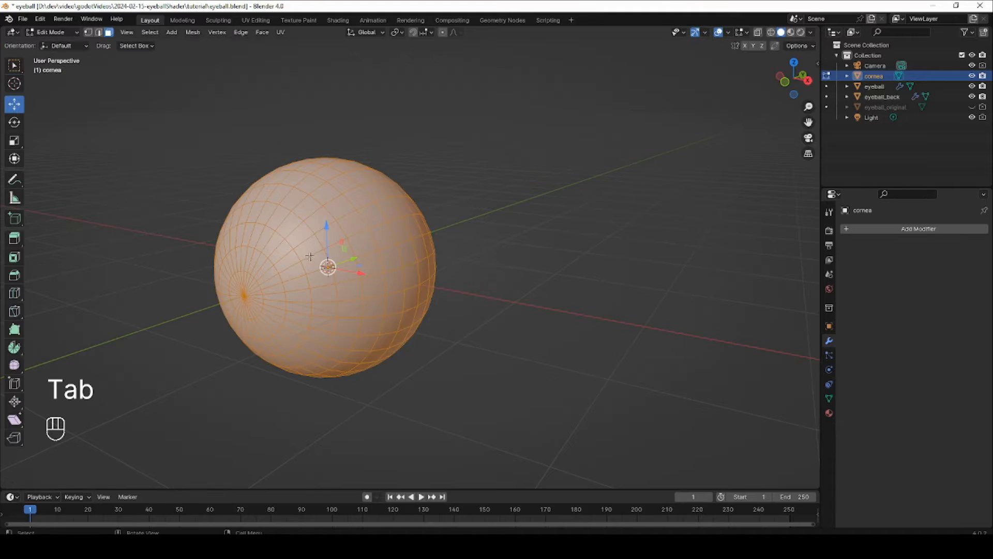
middle_click_drag(309, 267, 333, 226)
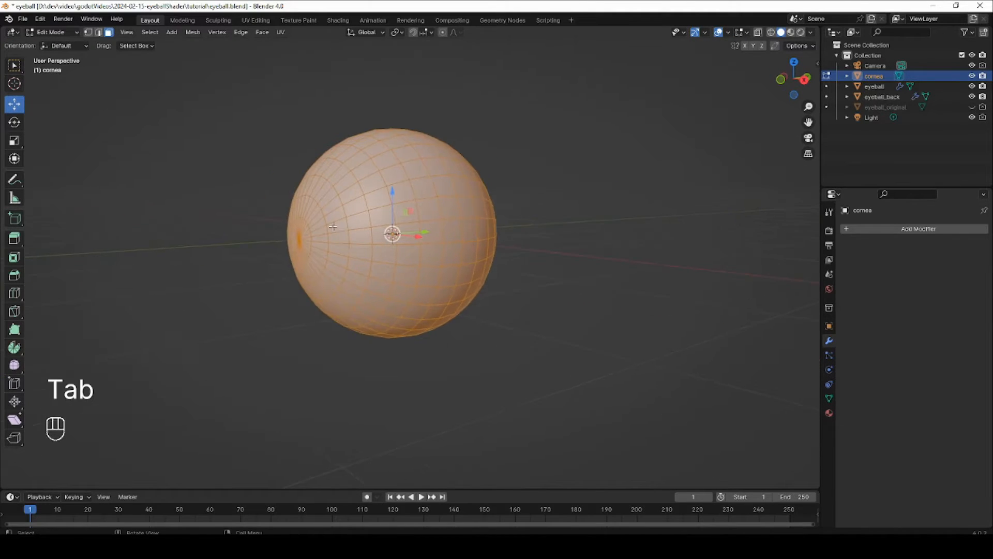
scroll(332, 226, "up", 1)
key("ctrl+r")
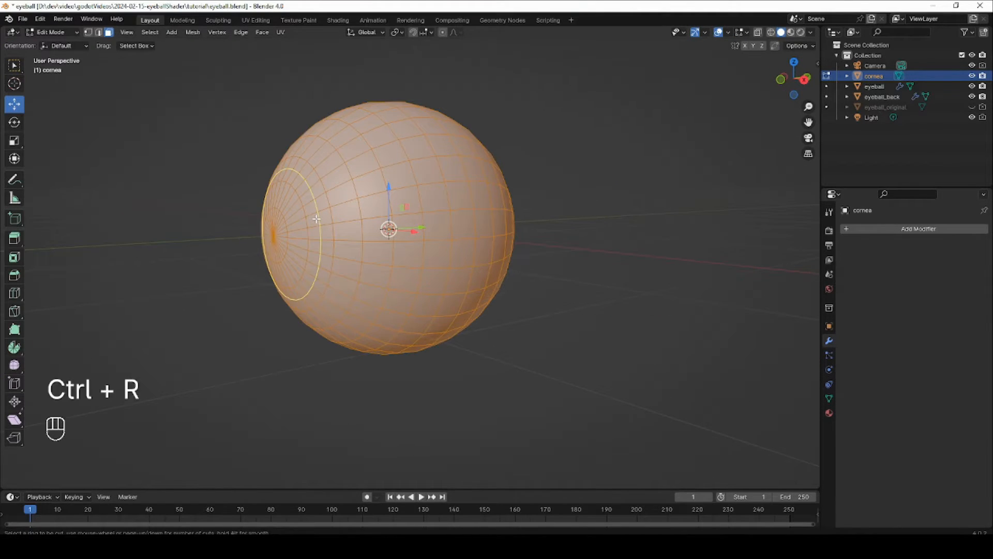
left_click(316, 219)
right_click(316, 219)
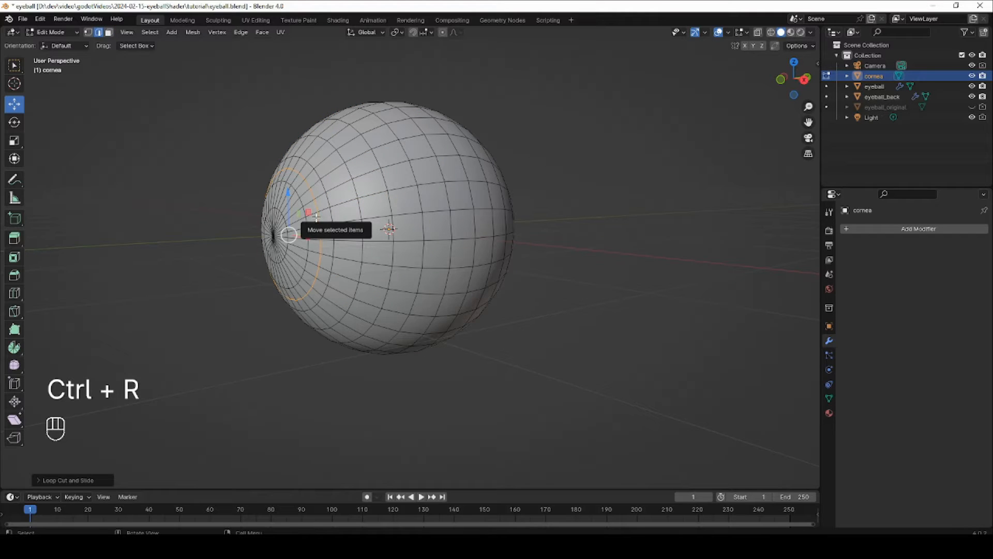
Select the edge loop near the cornea's front and move it outward along Y, and push the edges at the tip outward too.
key("2")
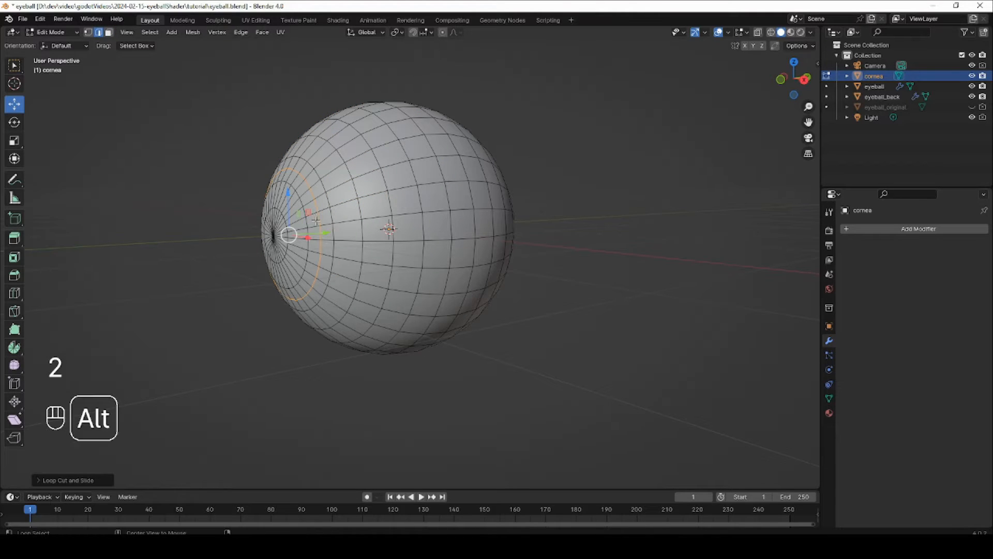
left_click(307, 222, "alt")
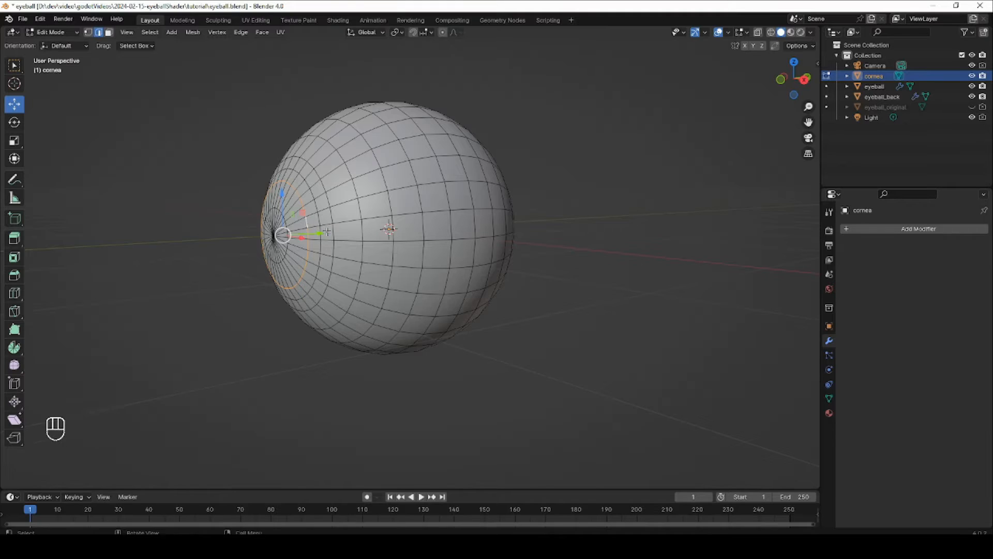
middle_click_drag(327, 231, 307, 236)
key("KP_3")
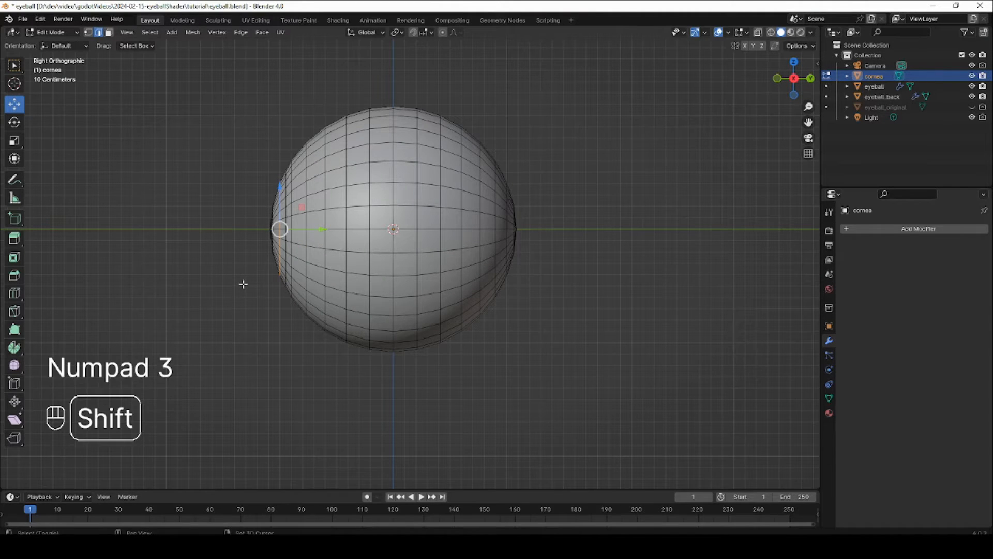
key("shift+z")
left_click_drag(322, 229, 314, 228)
scroll(250, 207, "up", 1)
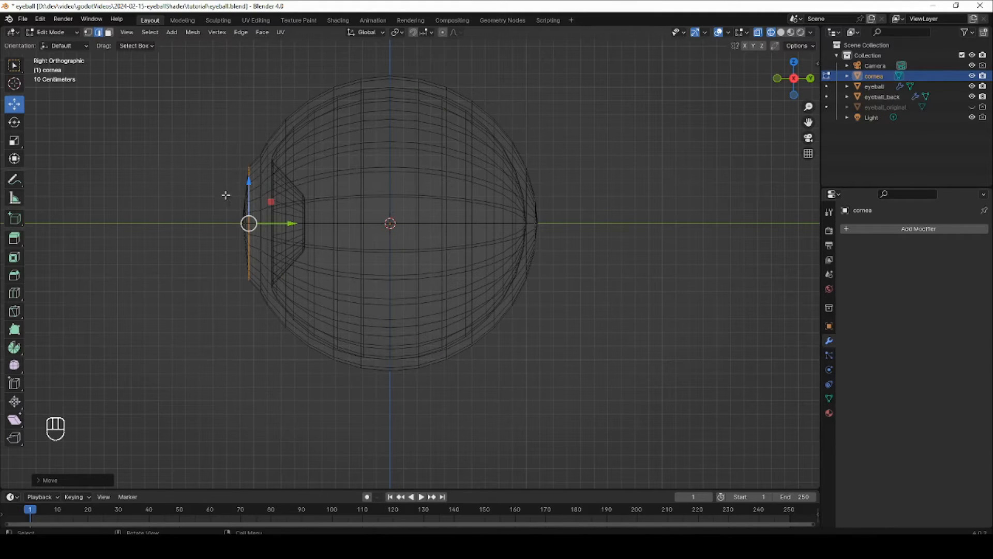
left_click_drag(222, 189, 249, 258)
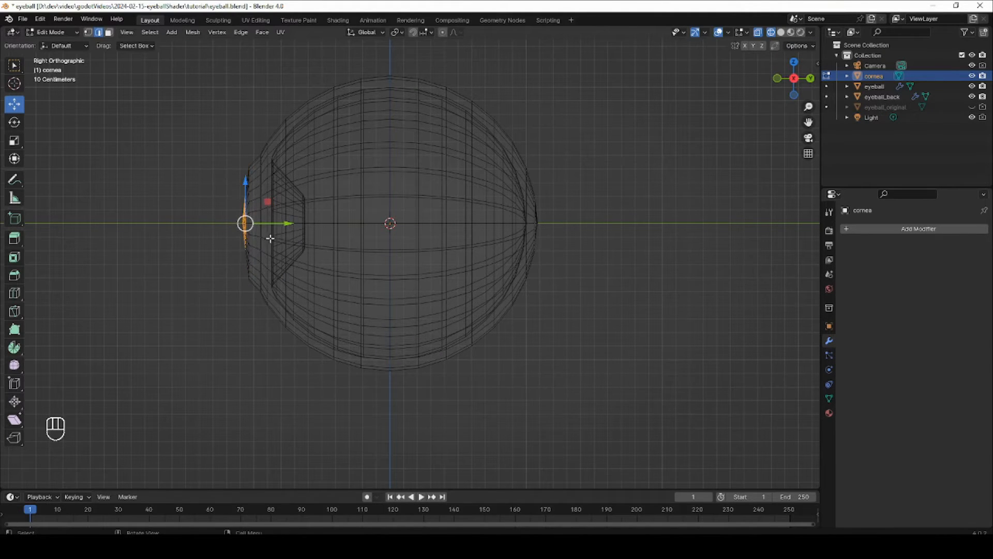
left_click_drag(291, 223, 282, 222)
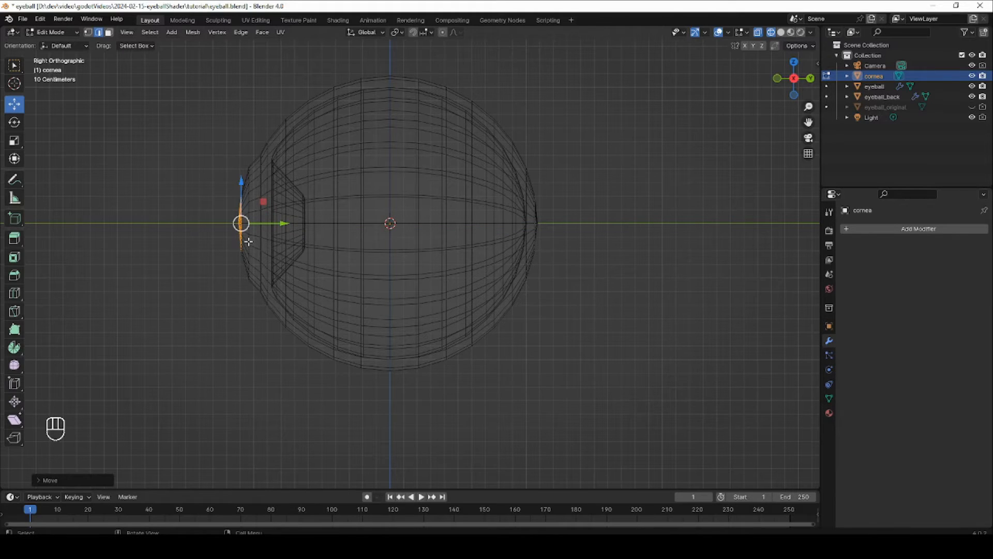
Bevel the edge loop around the base of the cornea's bulge with a narrow single segment.
middle_click_drag(248, 241, 346, 216)
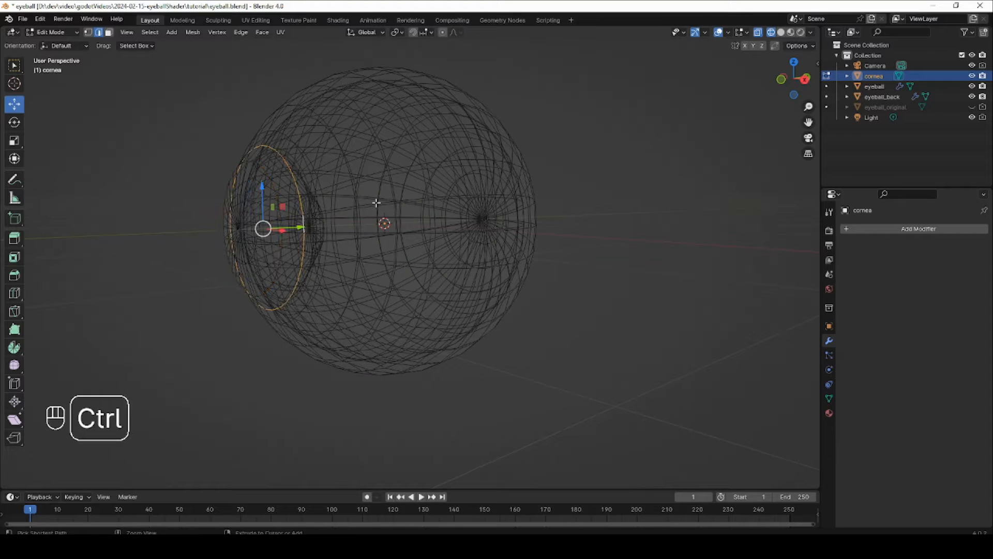
key("shift+z")
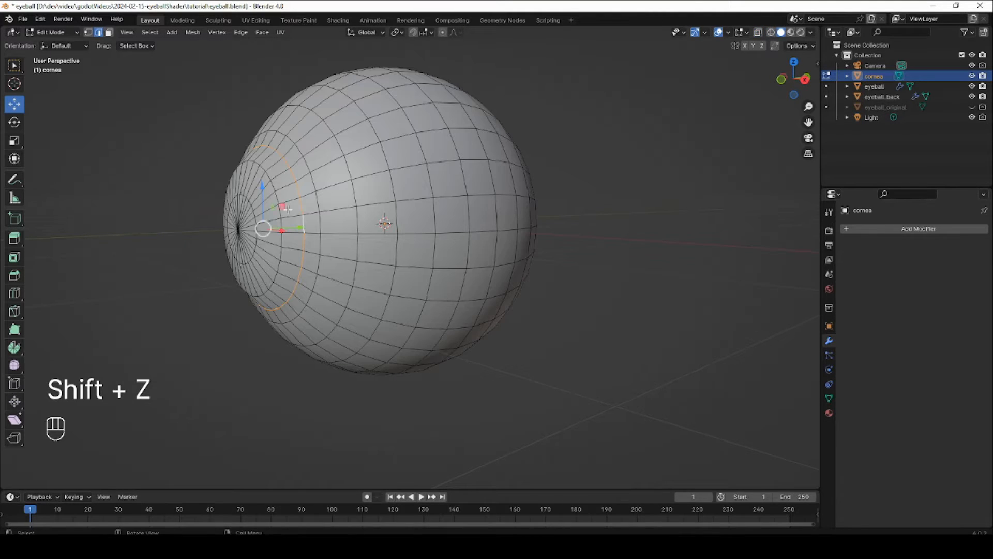
middle_click_drag(287, 209, 377, 207)
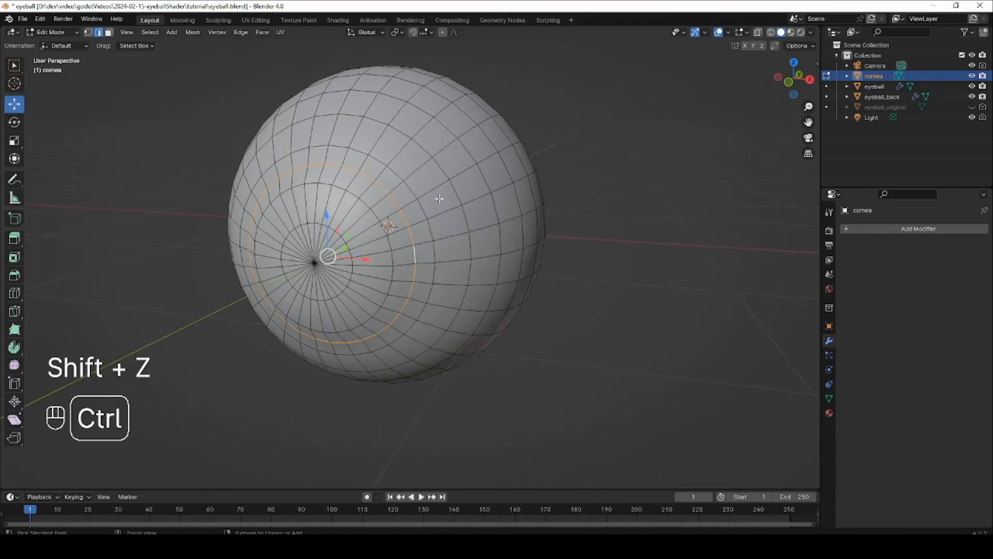
key("ctrl+b")
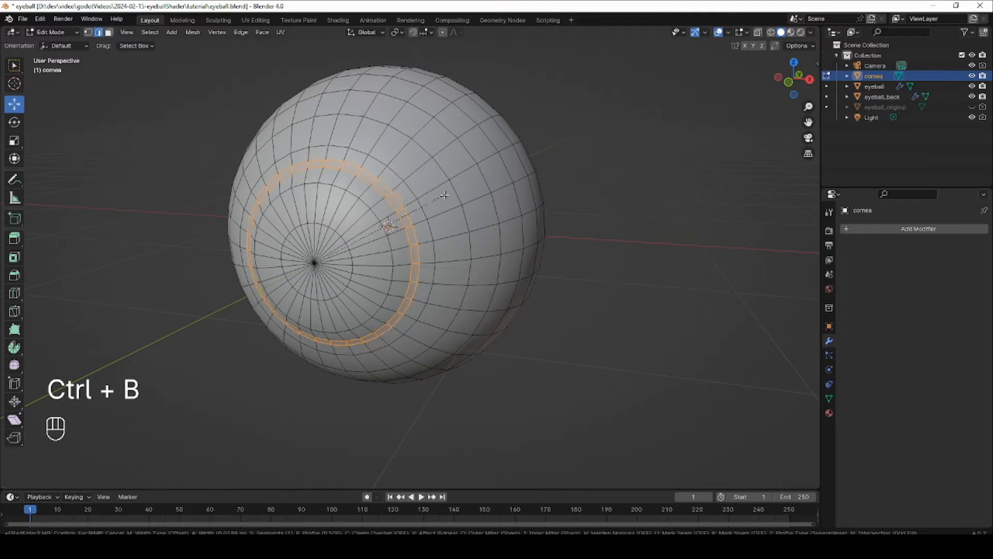
left_click(445, 195)
Move the vertex at the tip of the cornea slightly outward along Y.
middle_click_drag(444, 198, 362, 199)
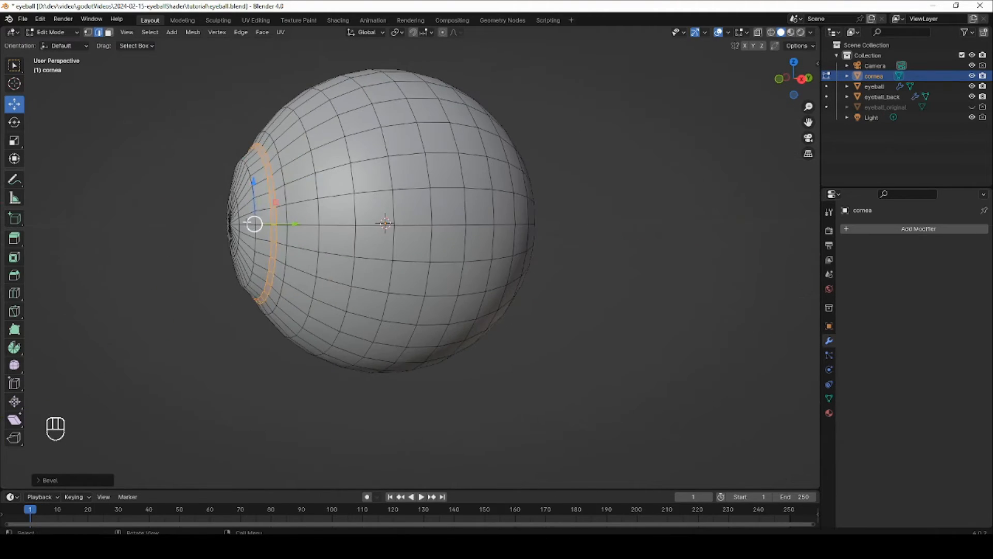
key("1")
left_click(228, 226)
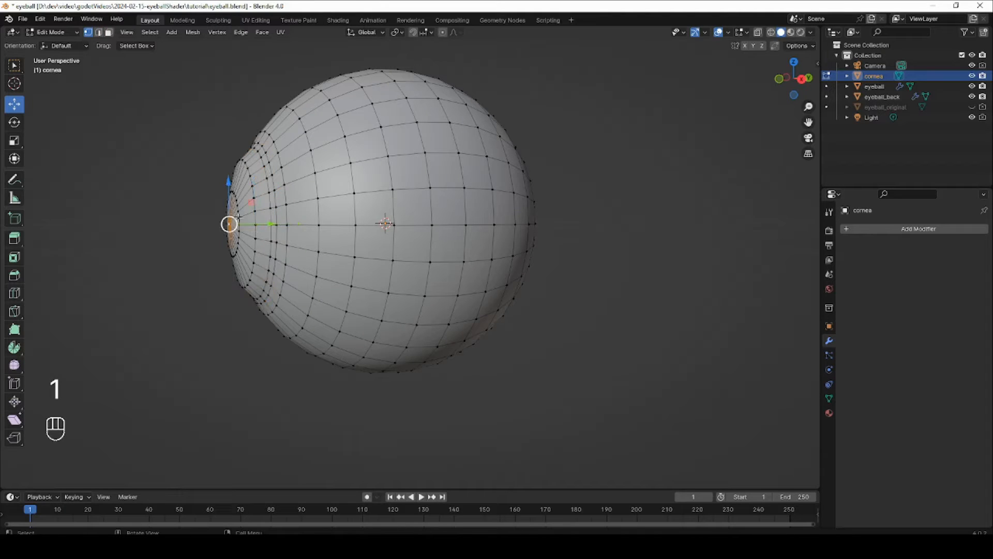
left_click_drag(270, 224, 265, 224)
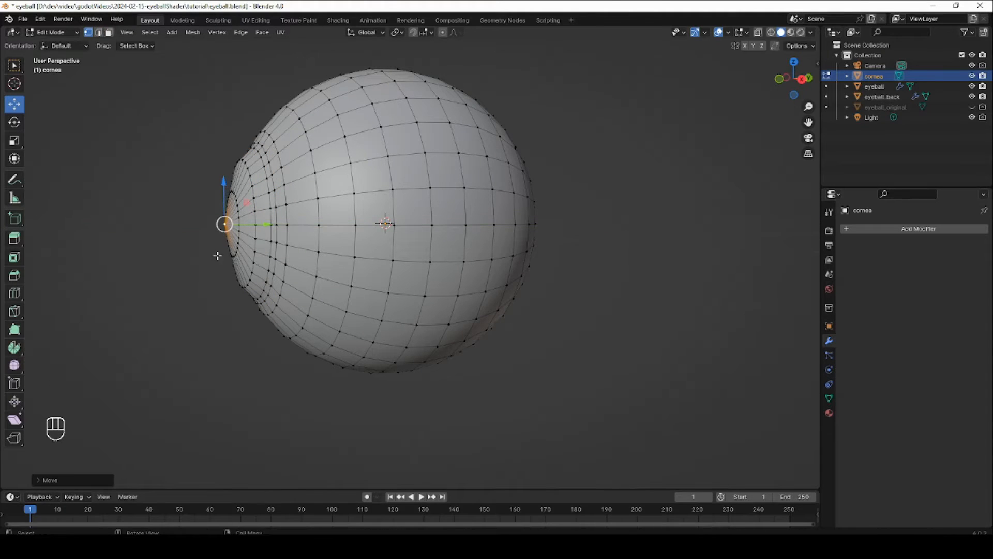
Select the vertex loop surrounding the cornea's tip and scale it up.
left_click(237, 229, "alt")
left_click(237, 219, "alt")
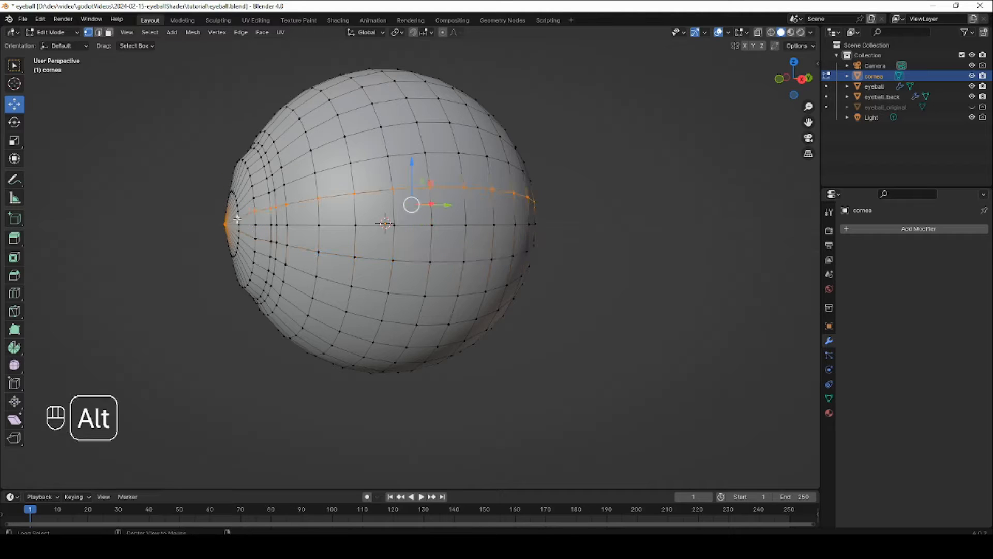
left_click(236, 221, "alt")
middle_click_drag(236, 221, 290, 229)
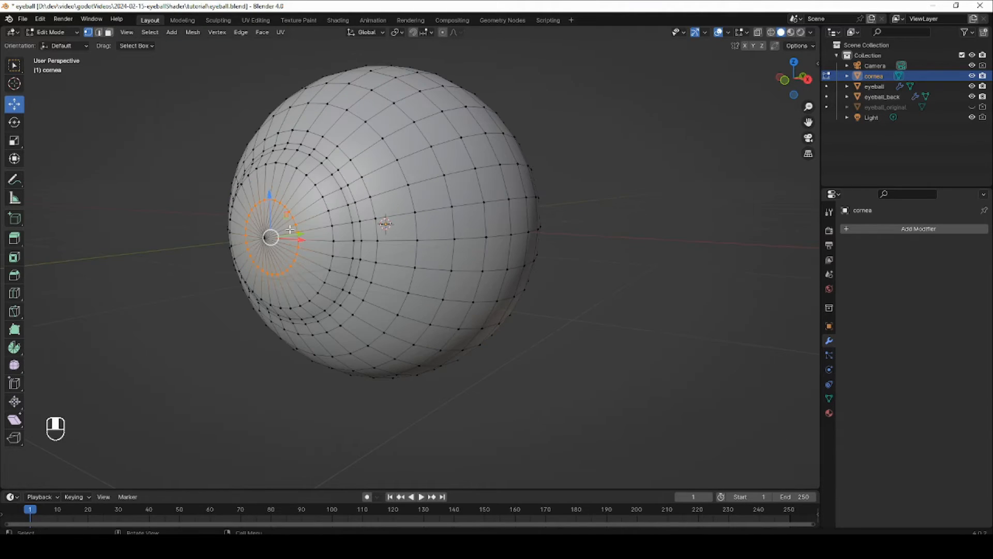
key("s")
left_click(395, 239)
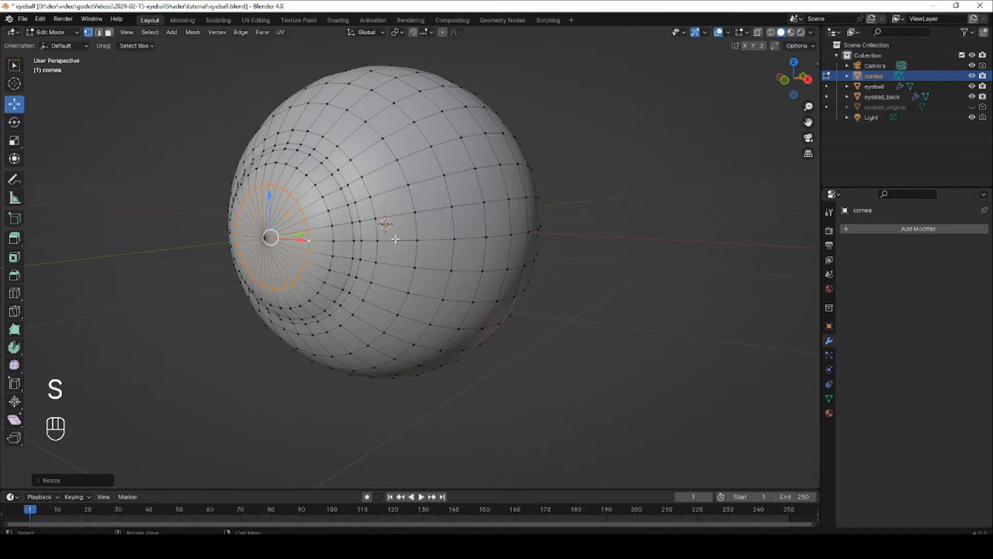
Move the vertex loop between the tip ring and the bevel about 0.025 m inward along Y.
key("Tab")
middle_click_drag(373, 271, 271, 213)
key("Tab")
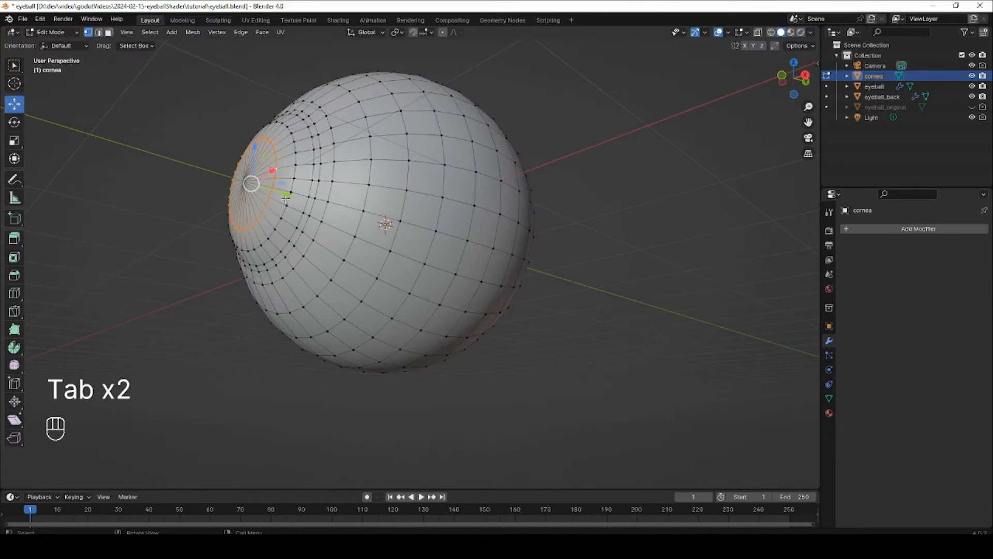
left_click(285, 210, "alt")
scroll(282, 215, "down", 1)
middle_click_drag(282, 218, 267, 237)
key("g")
key("y")
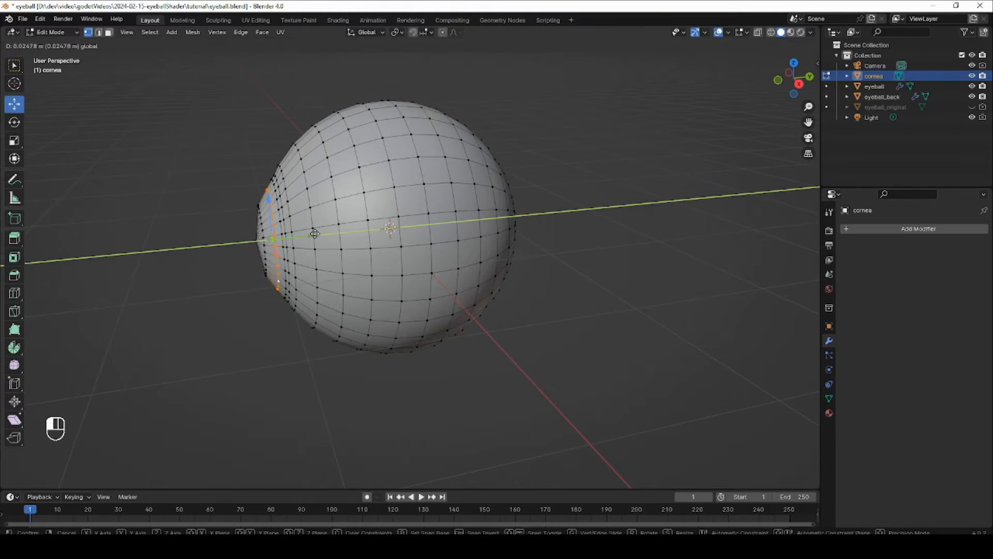
left_click(313, 233)
Inspect the smoothness of the cornea's bulge from several angles in Object Mode.
key("Tab")
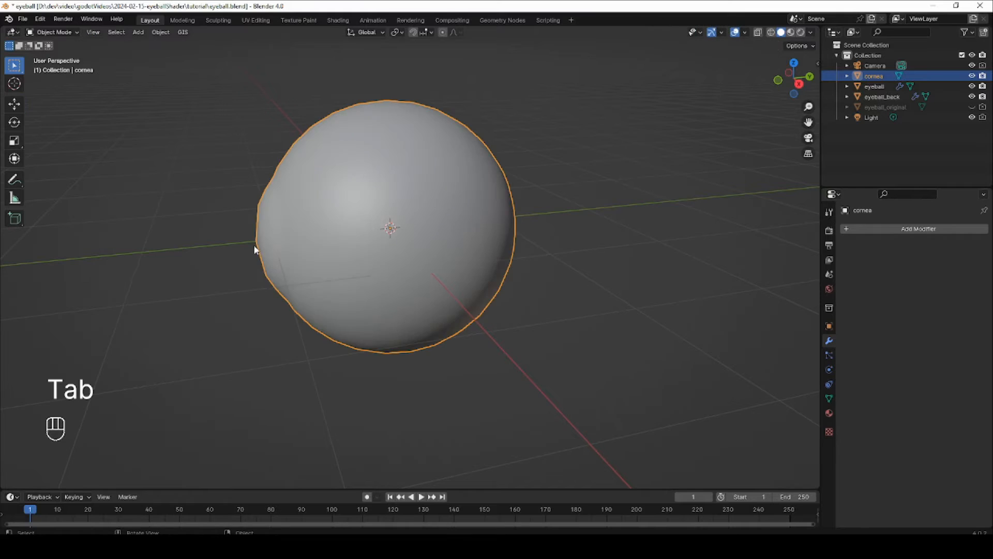
middle_click_drag(257, 250, 317, 226)
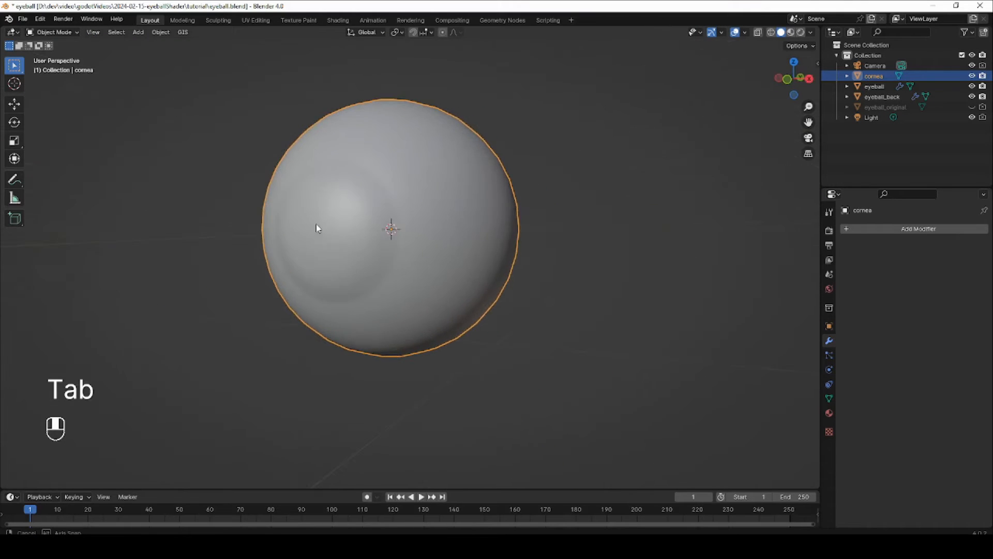
scroll(369, 211, "down", 3)
scroll(369, 209, "down", 2)
middle_click_drag(407, 201, 378, 218)
scroll(379, 217, "up", 3)
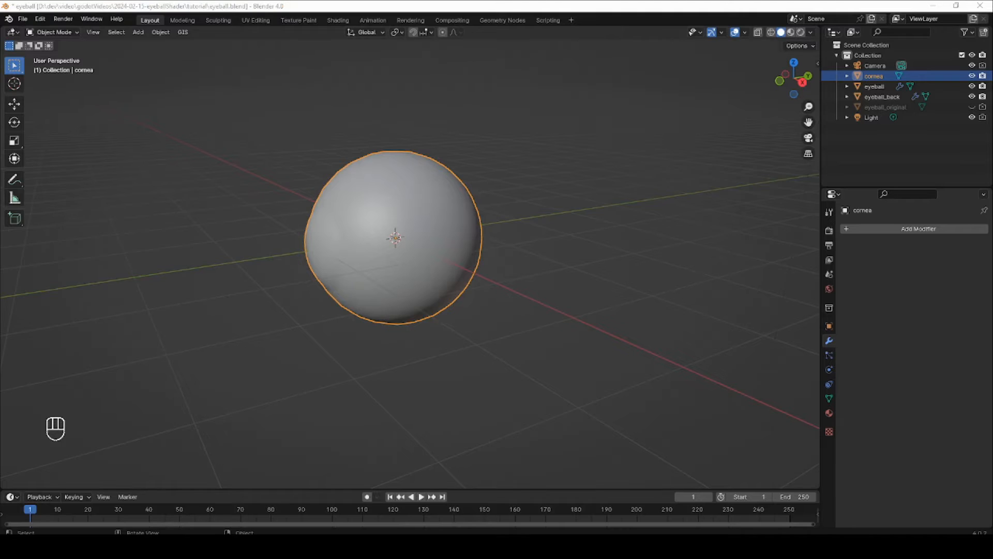
scroll(397, 236, "up", 2)
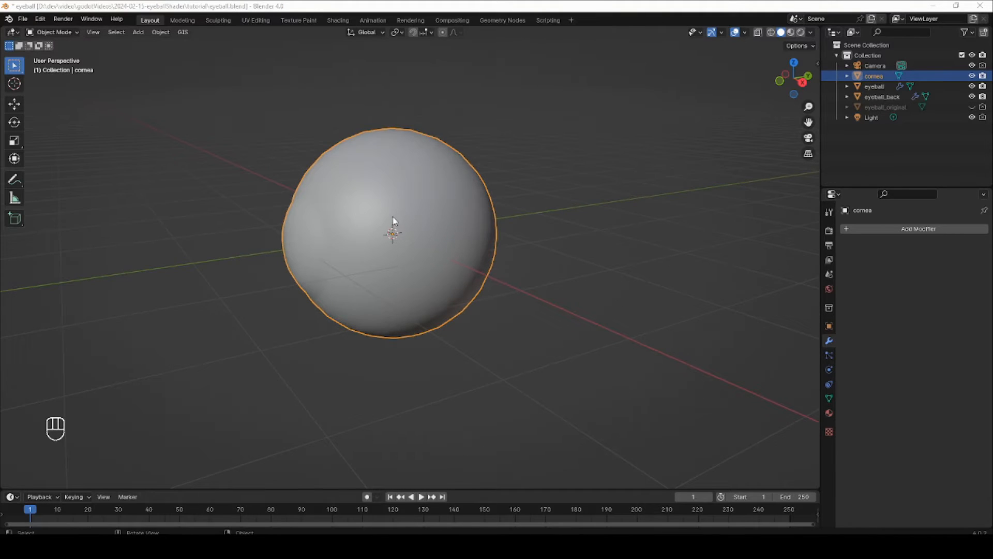
mouse_move(393, 217)
middle_mouse_down()
mouse_move(424, 231)
mouse_move(401, 219)
middle_mouse_up()
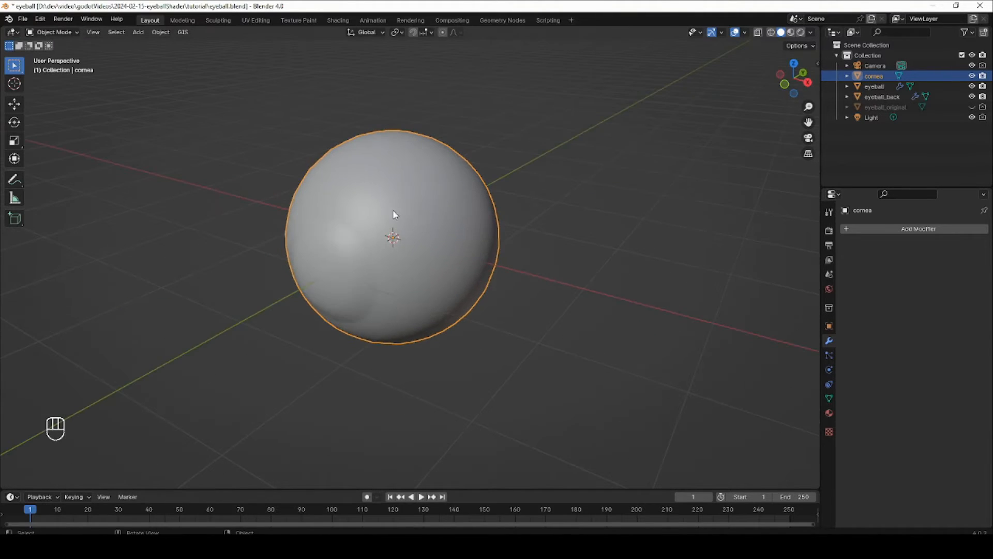
Move the cornea aside to expose the inner eyeball, and clear its location to bring it back.
key("g")
left_click(638, 211)
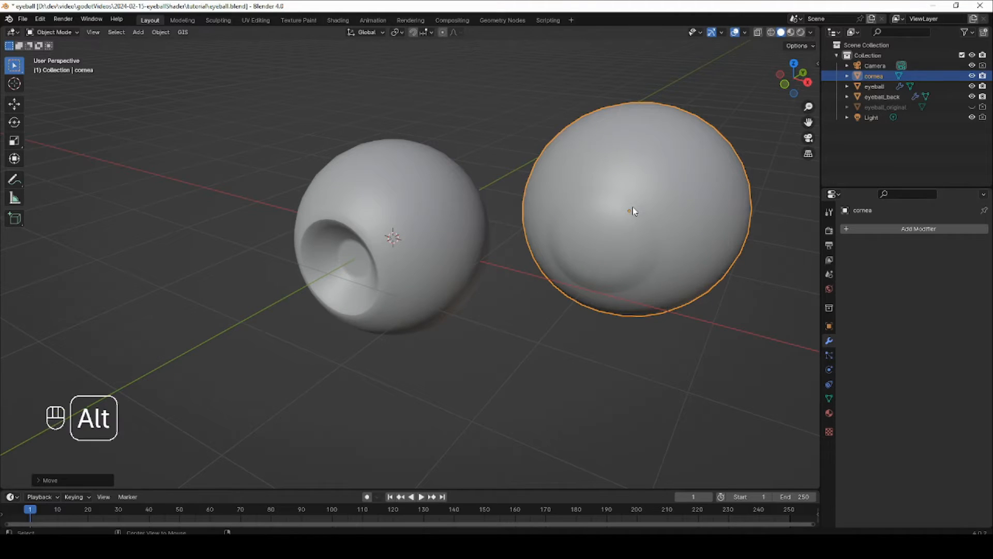
key("alt+g")
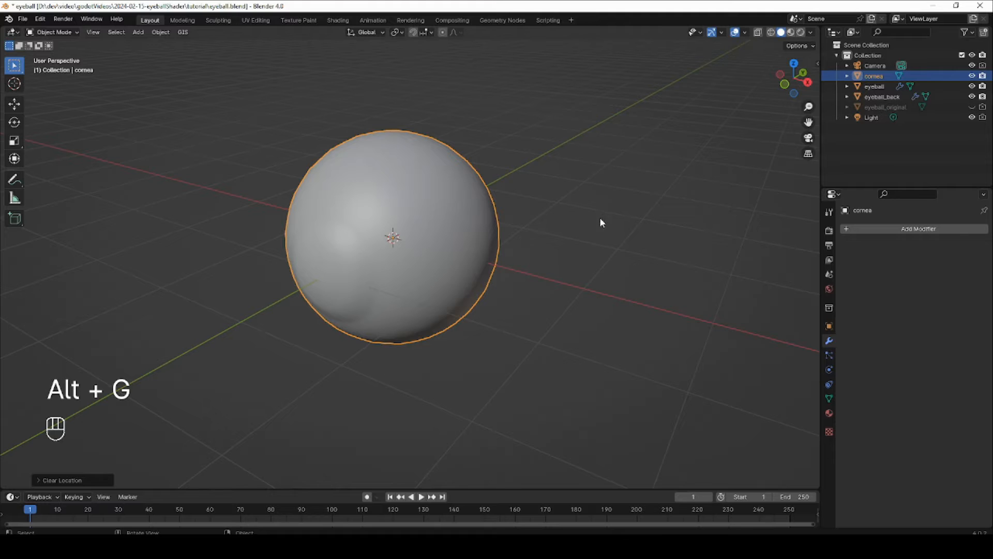
Check how the iris cavity sits inside the cornea with X-ray display, and turn X-ray off.
left_click(758, 33)
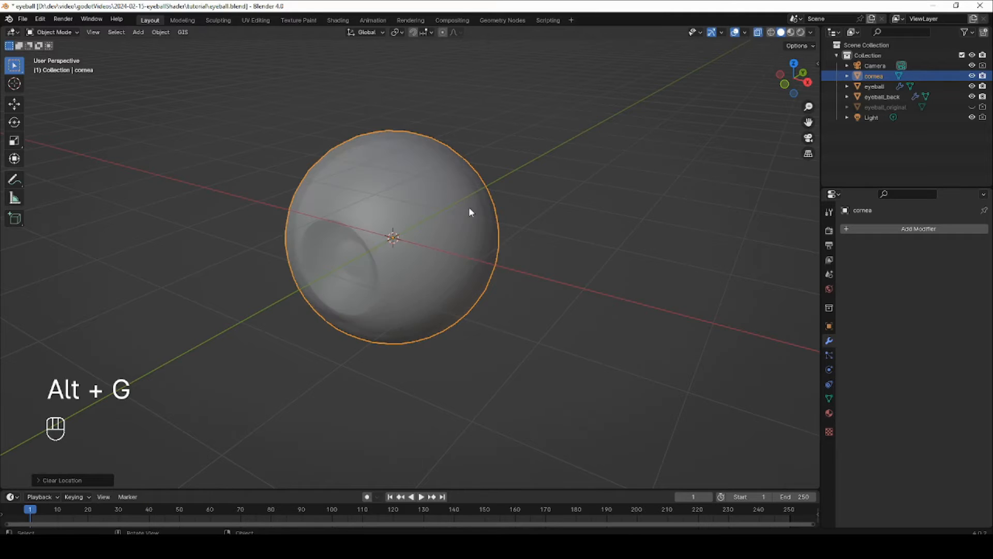
middle_click_drag(469, 211, 356, 220)
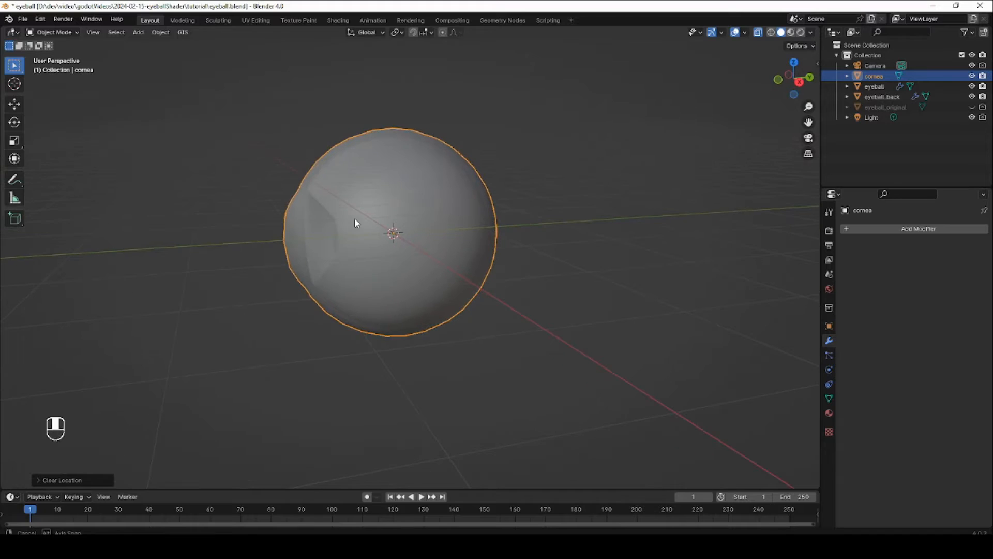
left_click(758, 33)
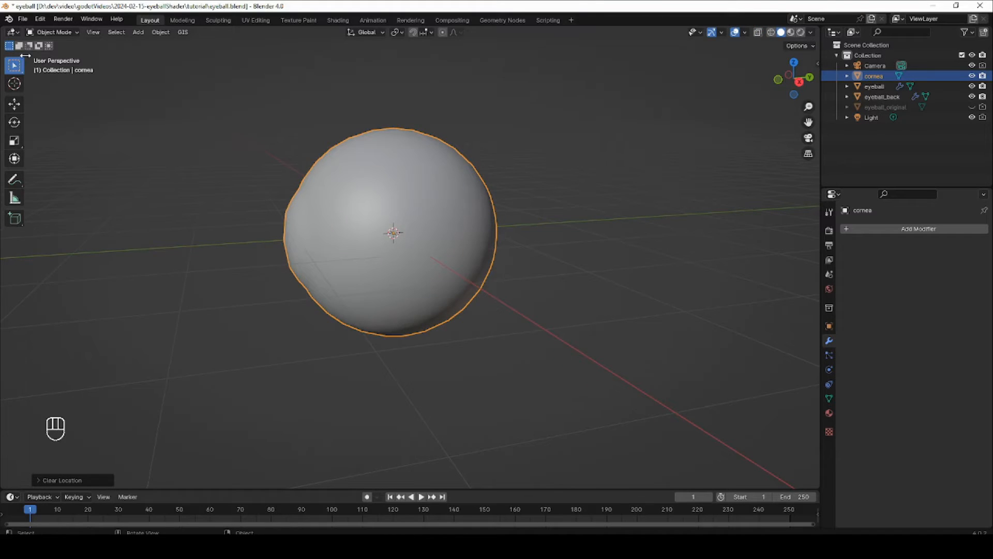
Set up a glTF Binary export of eyeball.glb with export settings remembered, mesh options expanded and contents limited to Renderable Objects.
left_click(23, 21)
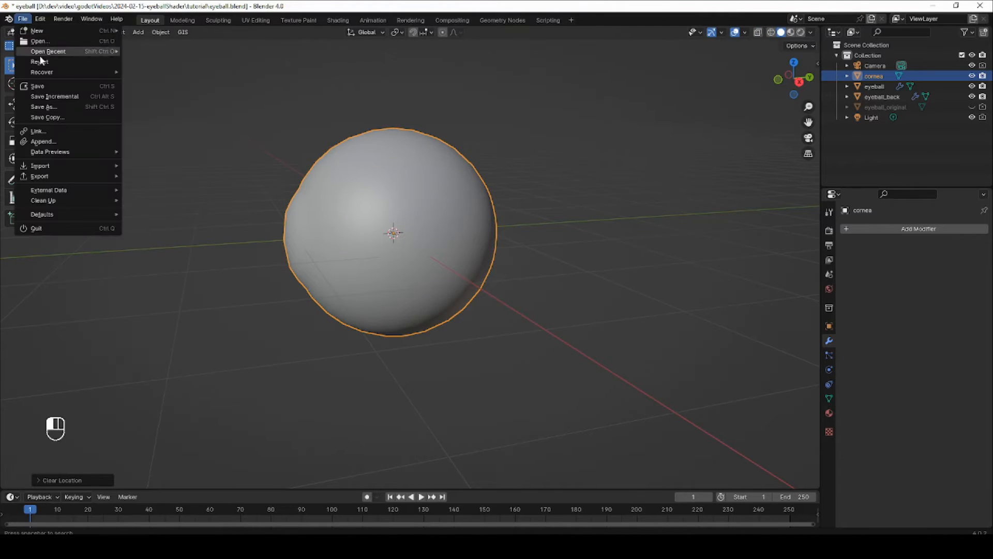
mouse_move(73, 175)
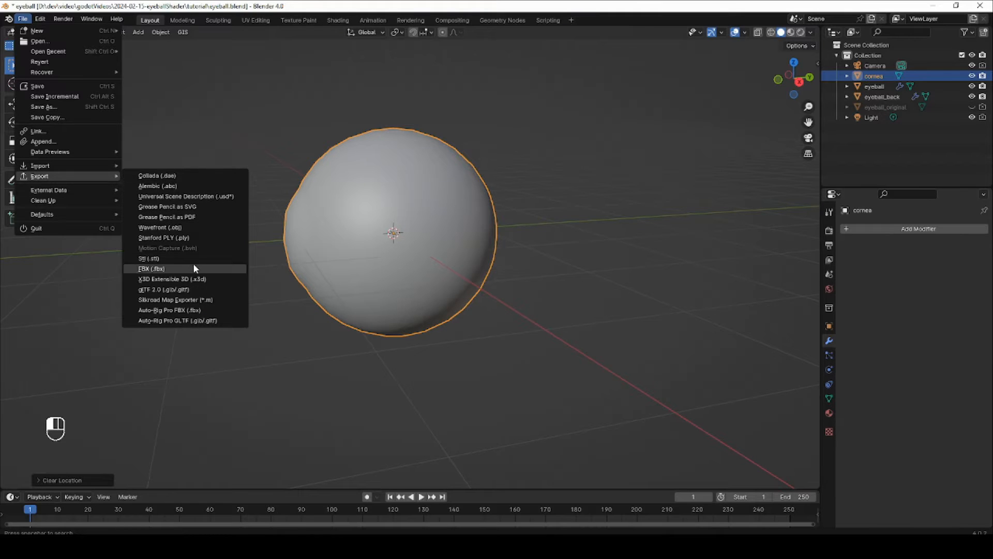
left_click(203, 293)
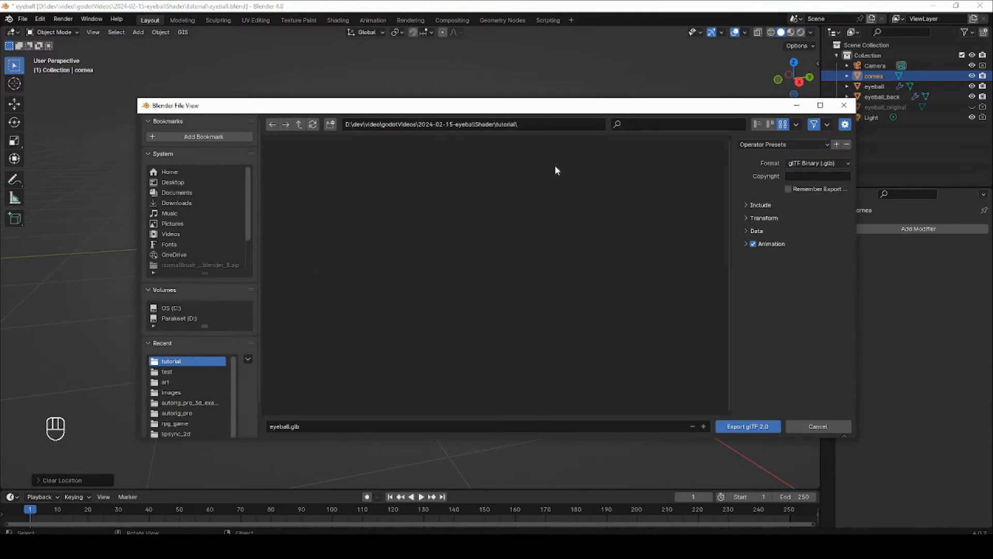
left_click_drag(645, 111, 521, 71)
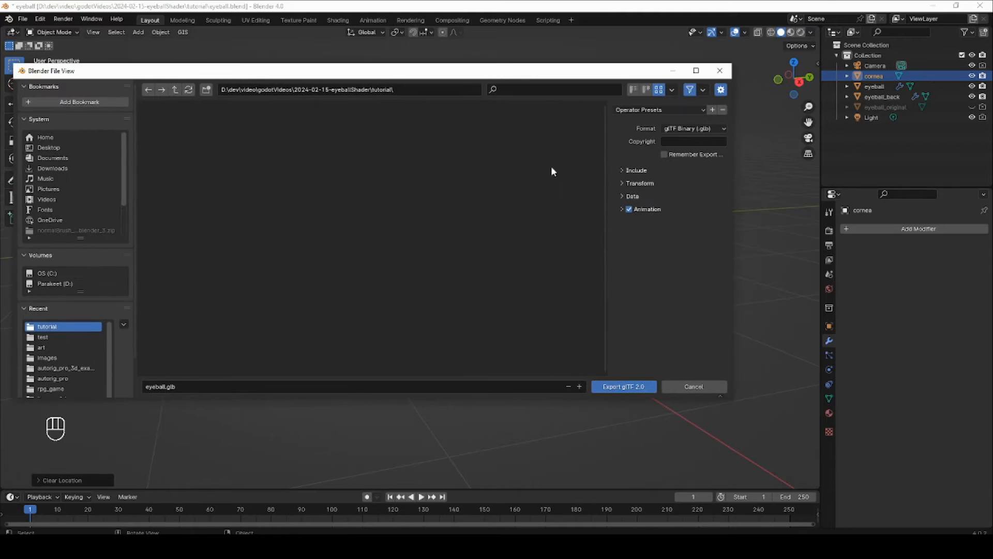
left_click(622, 196)
left_click(626, 222)
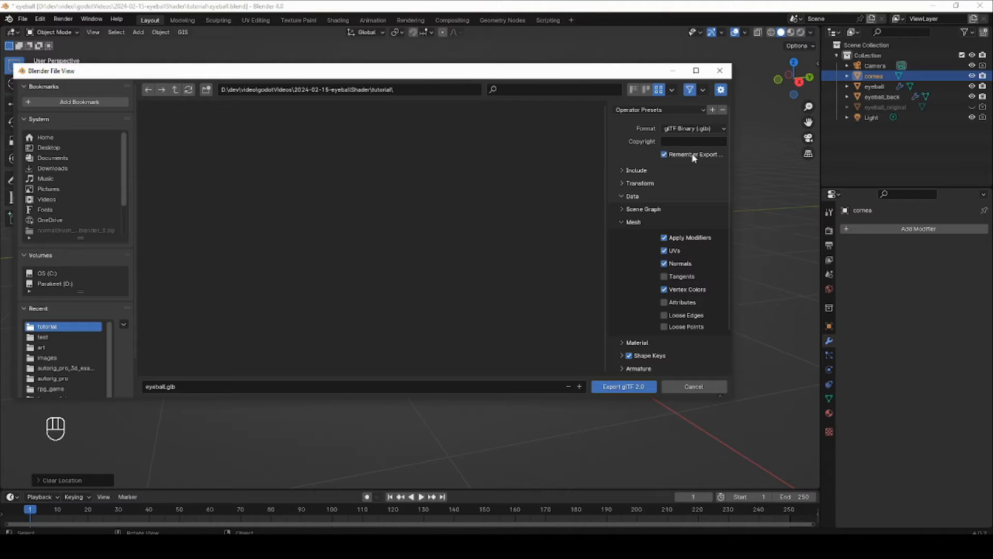
left_click(622, 171)
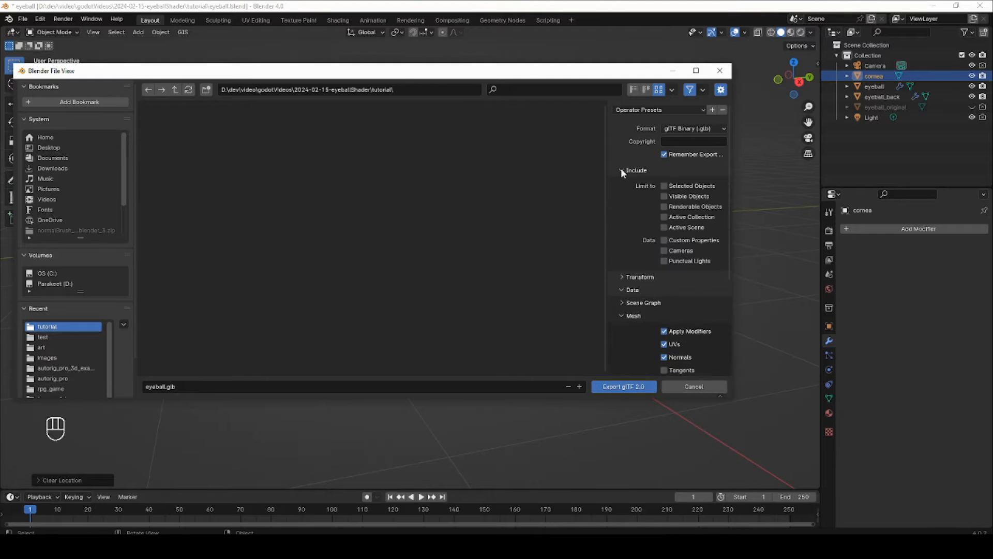
left_click(664, 206)
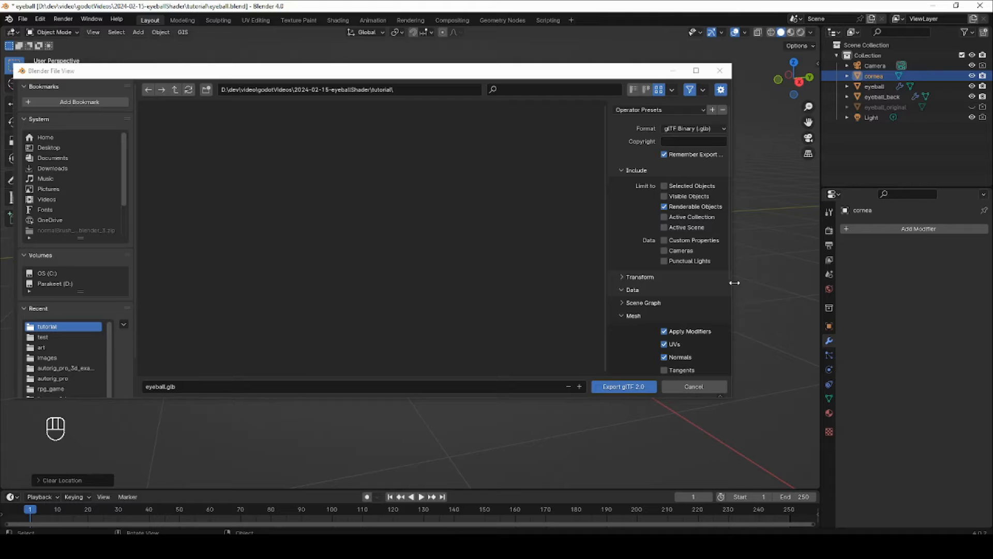
Export the model as glTF 2.0 to eyeball.glb.
left_click(616, 392)
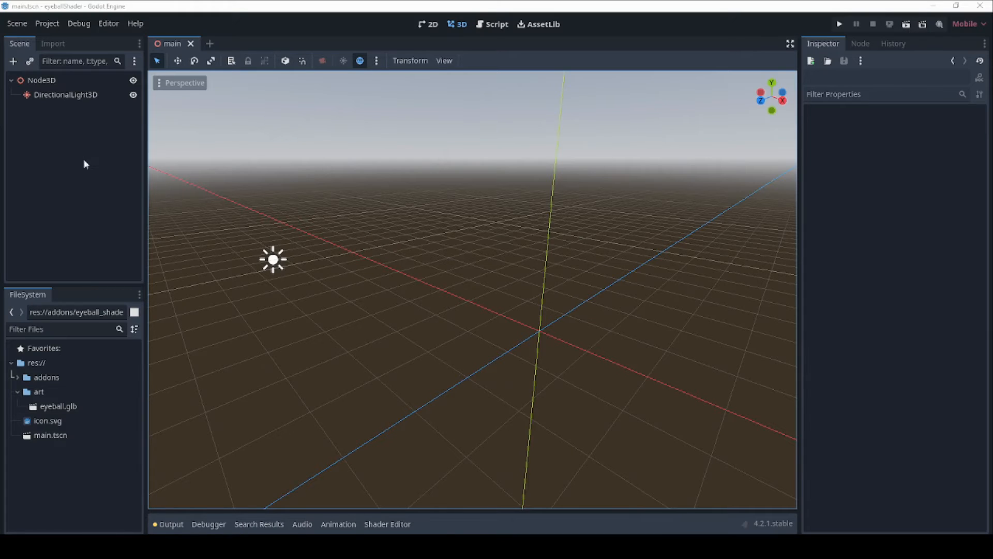
Switch to Godot and place an instance of eyeball.glb from the art folder in the main 3D scene.
left_click(46, 80)
left_click(54, 95)
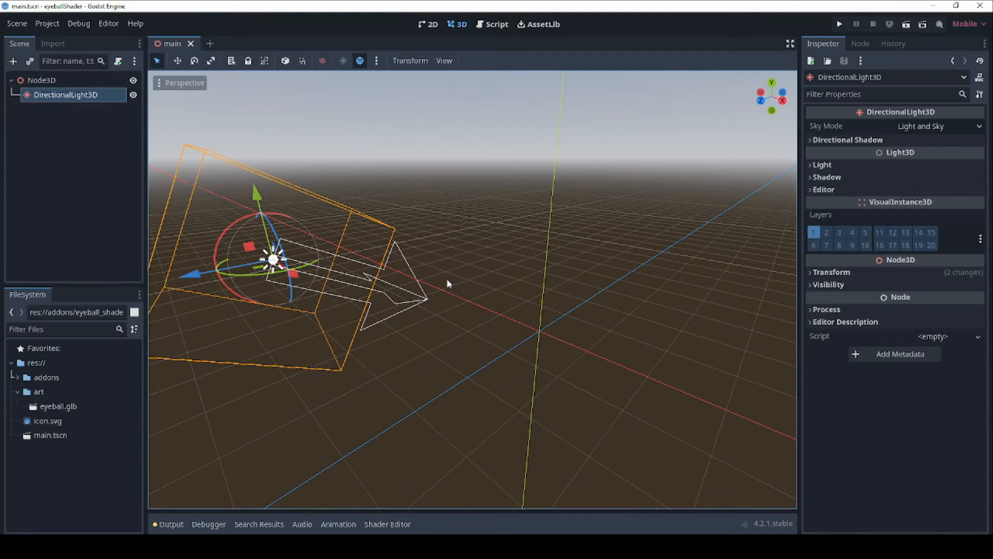
left_click(93, 257)
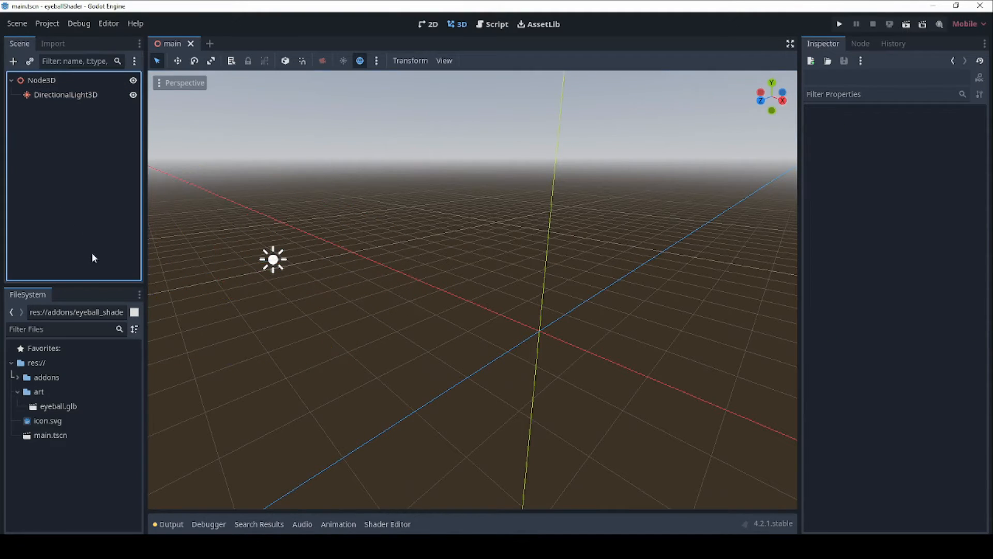
left_click(55, 408)
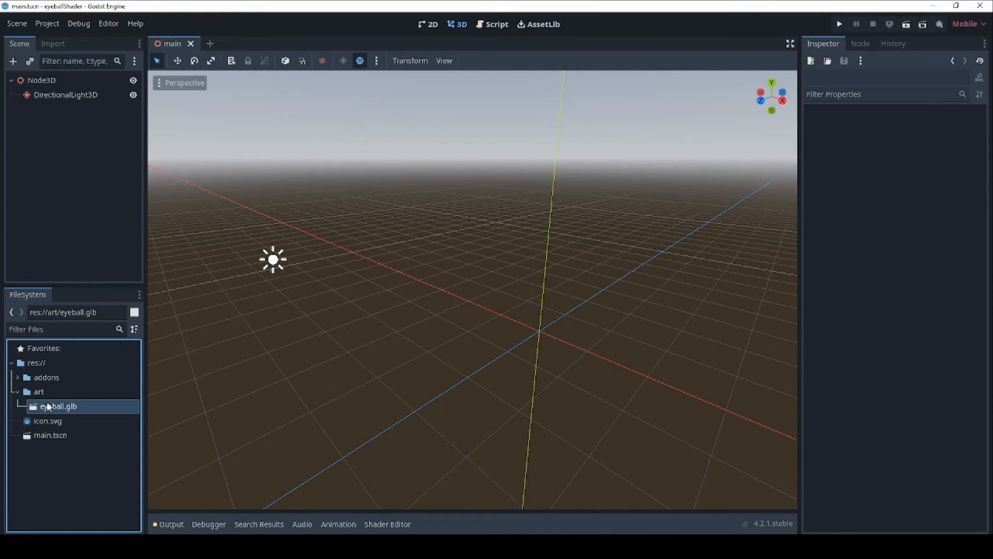
left_click_drag(48, 404, 491, 303)
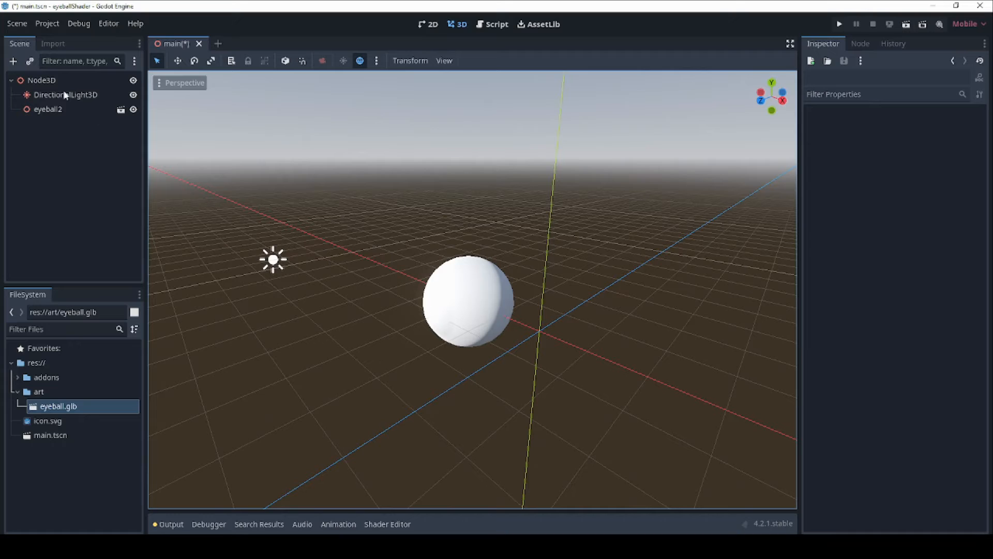
Reset the position of the eyeball2 instance to its default at the scene origin.
left_click(54, 110)
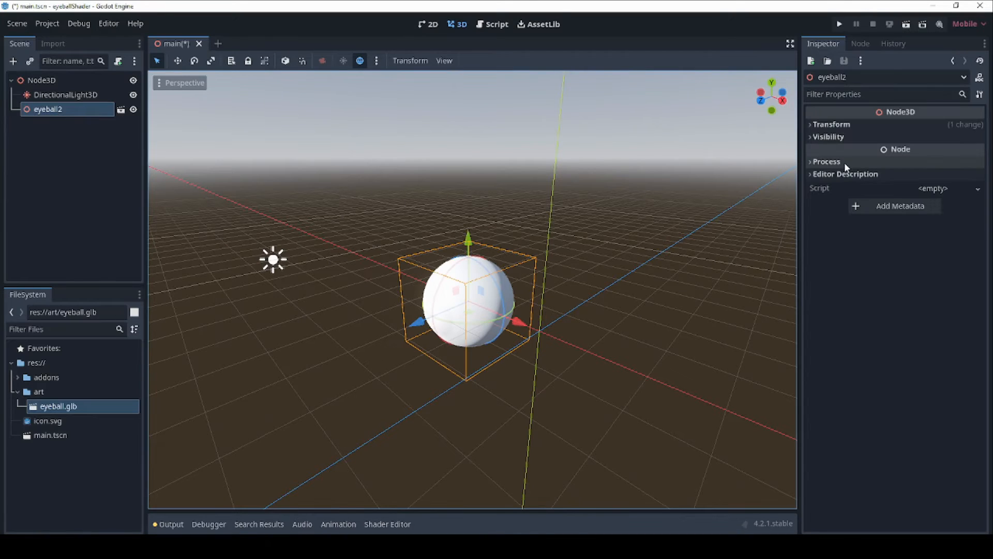
left_click(836, 127)
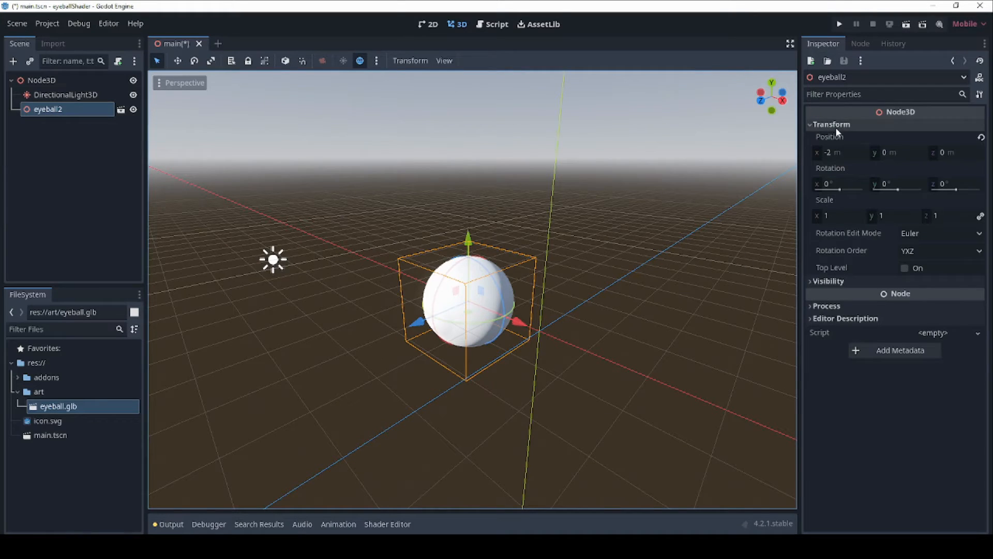
left_click(980, 138)
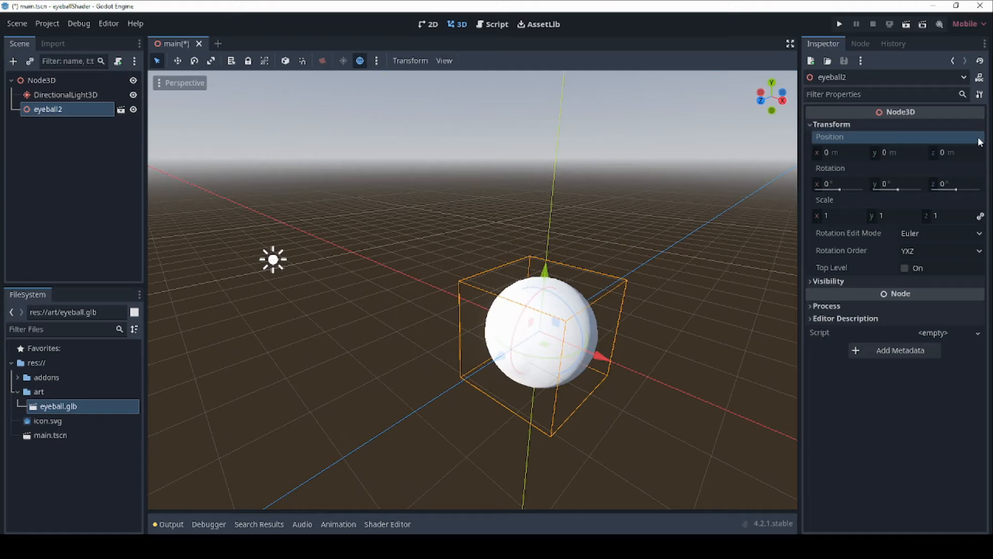
left_click(828, 125)
Enable Editable Children on the eyeball2 instance and look through its eyeball, cornea and eyeball_back meshes.
middle_click_drag(611, 302, 530, 314)
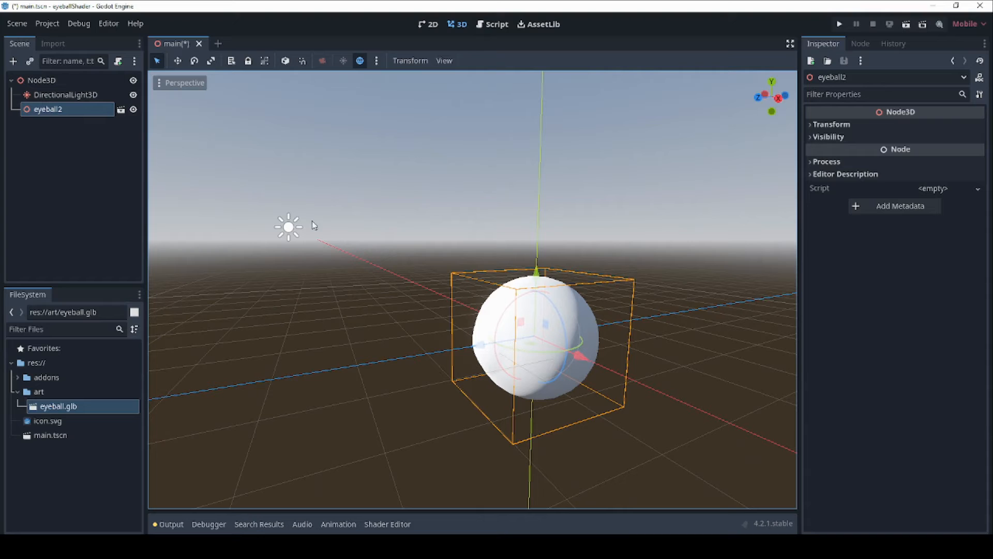
right_click(52, 112)
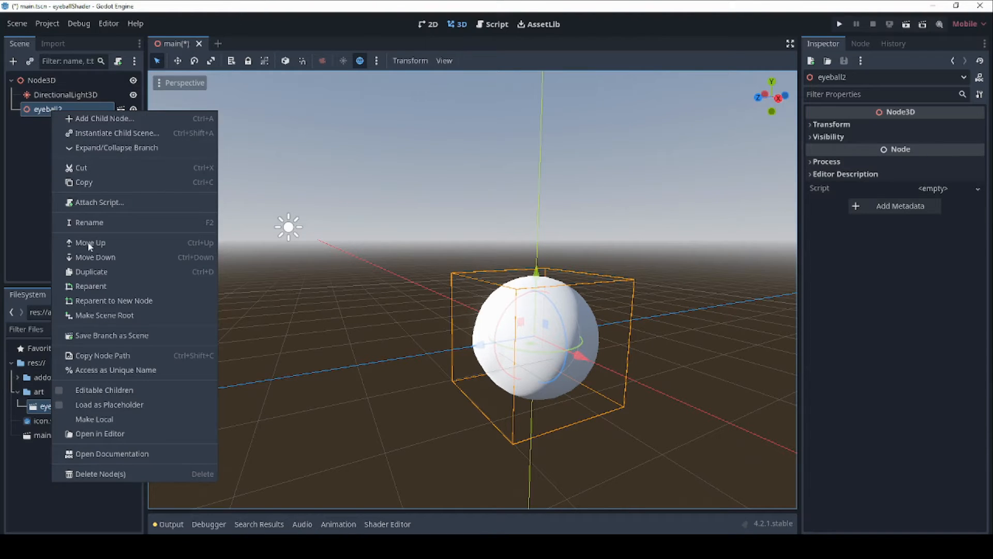
left_click(105, 391)
left_click(49, 123)
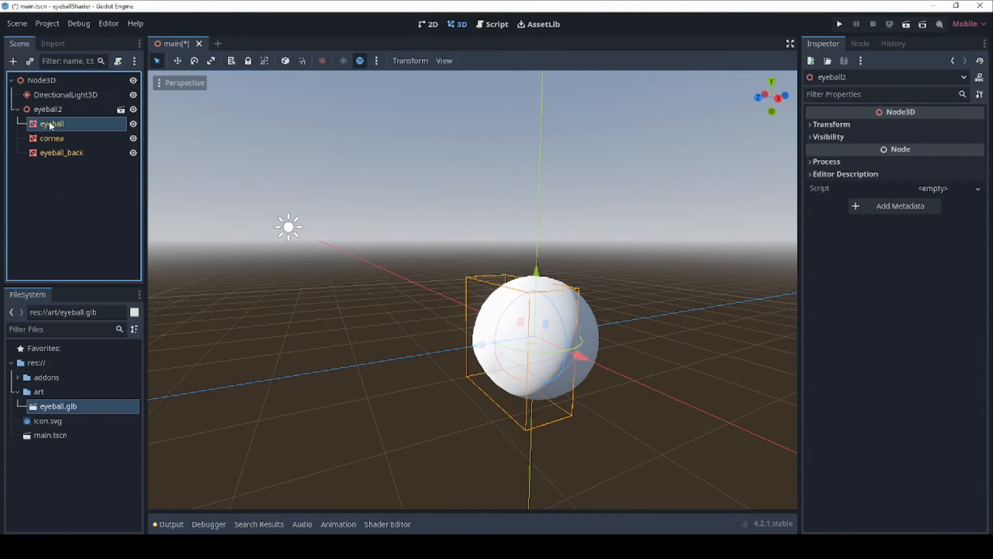
left_click(50, 137)
left_click(57, 152)
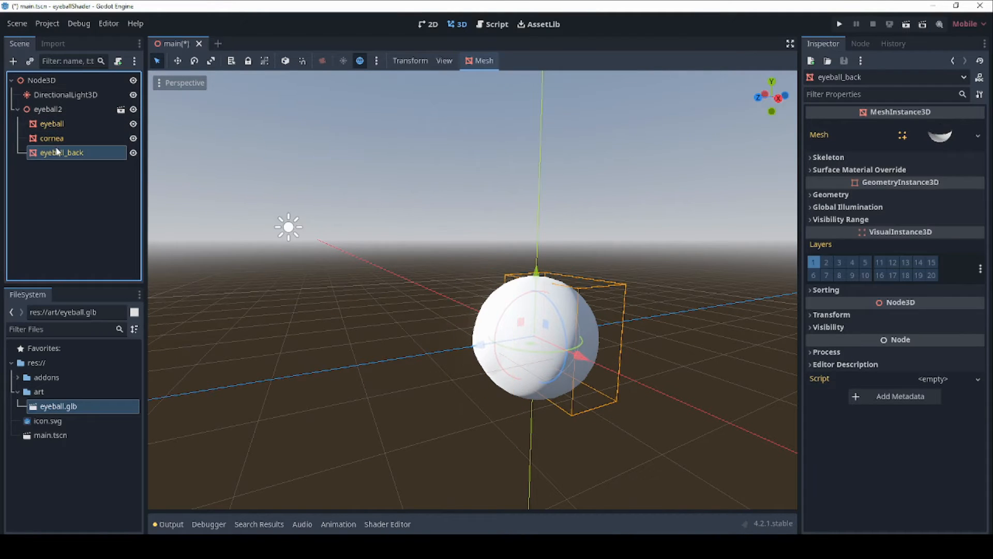
left_click(55, 140)
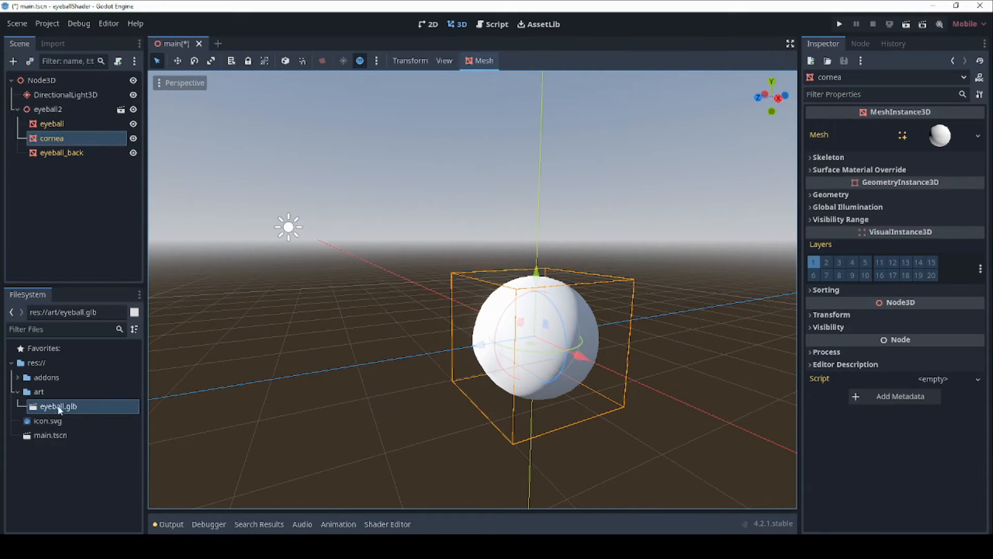
Expand the project's addons/eyeball_shader/shaders folder to list the addon's shader files.
left_click(18, 377)
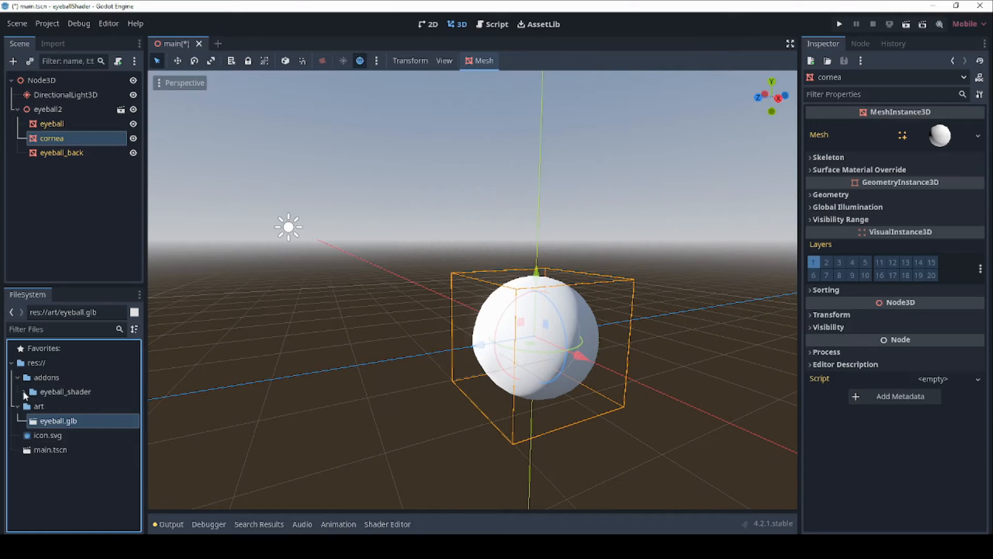
left_click(23, 391)
left_click(30, 406)
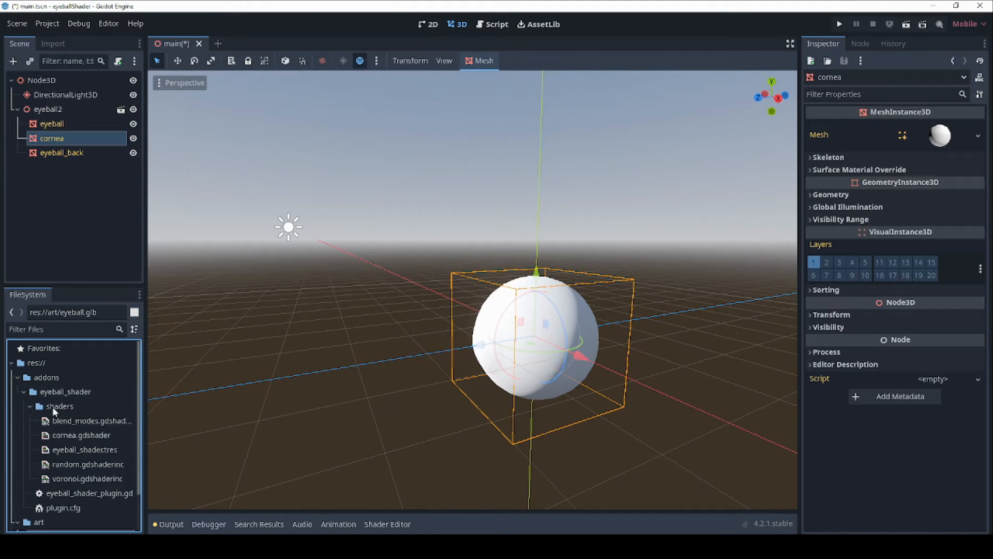
Override the cornea's surface material with a new ShaderMaterial and assign cornea.gdshader as its shader.
left_click(73, 139)
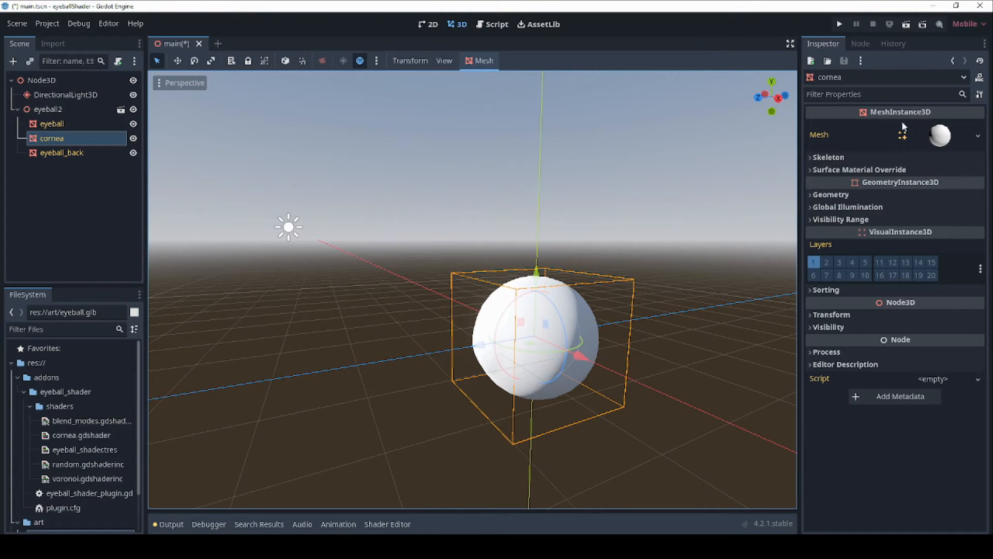
left_click(890, 169)
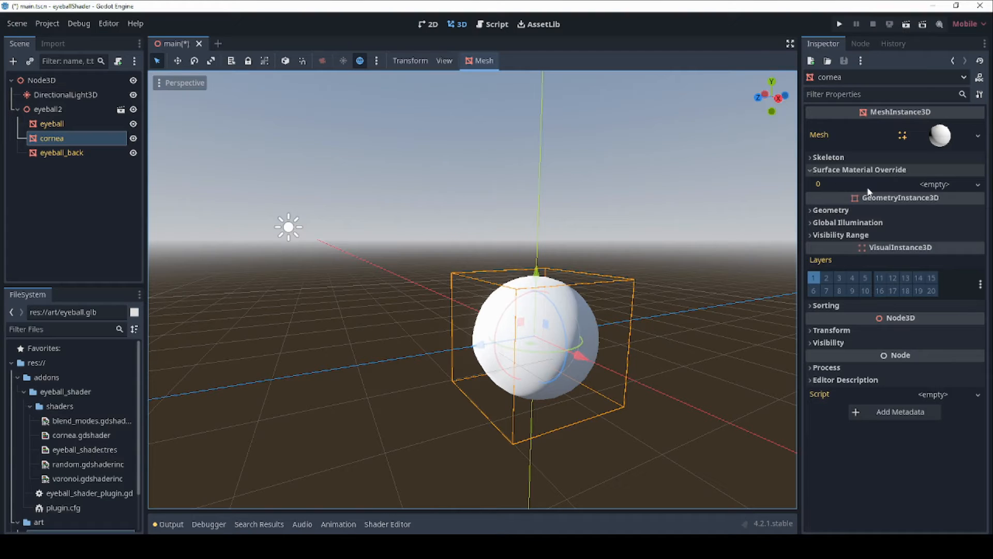
left_click(934, 185)
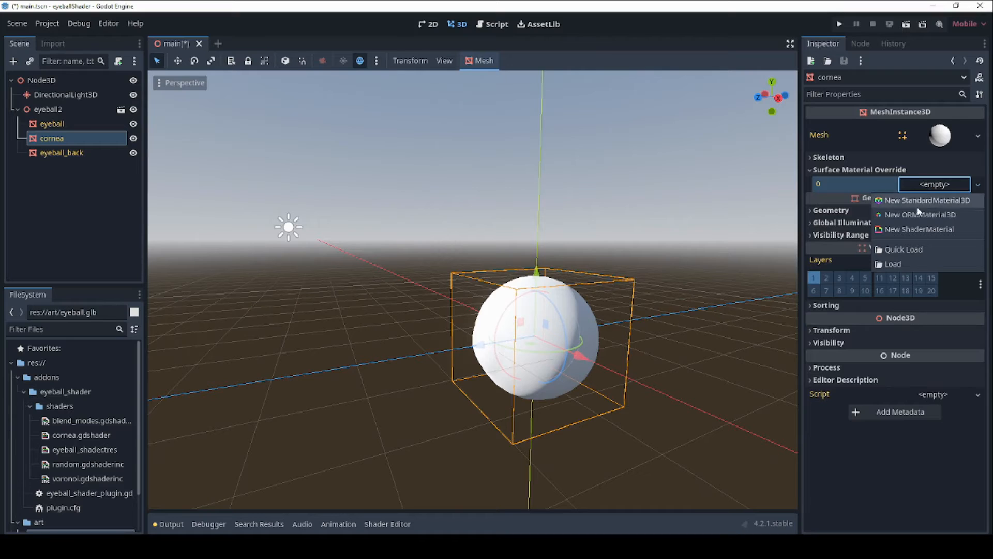
left_click(919, 229)
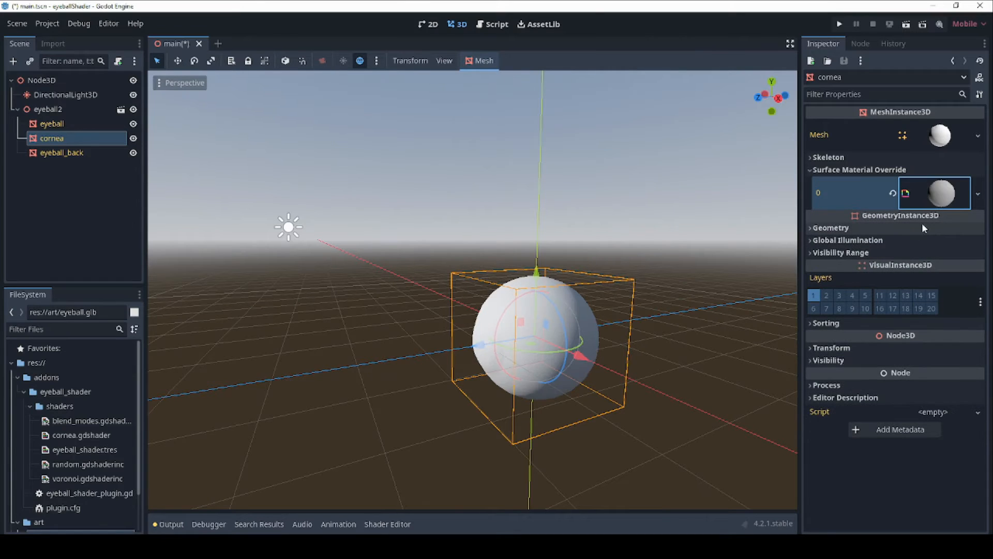
left_click(943, 199)
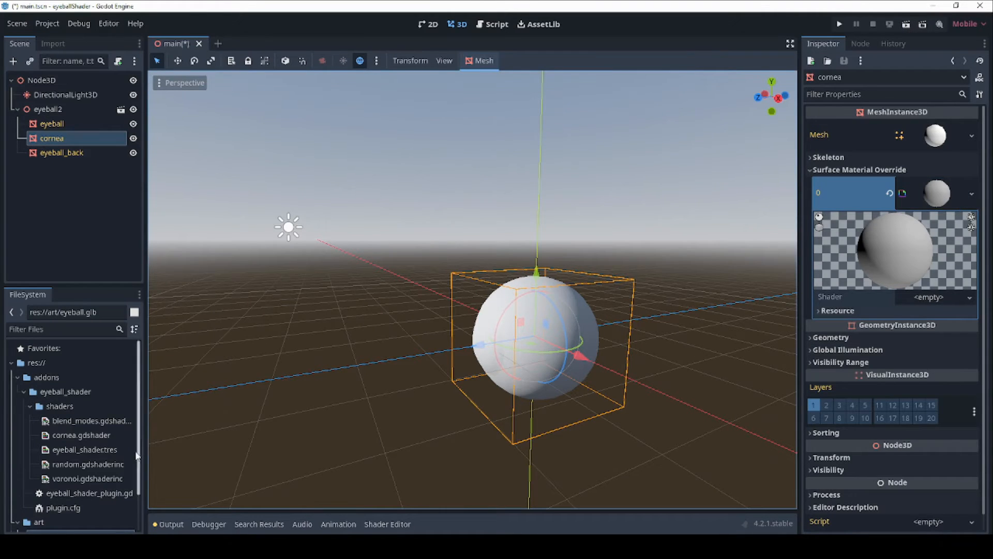
left_click_drag(98, 435, 919, 297)
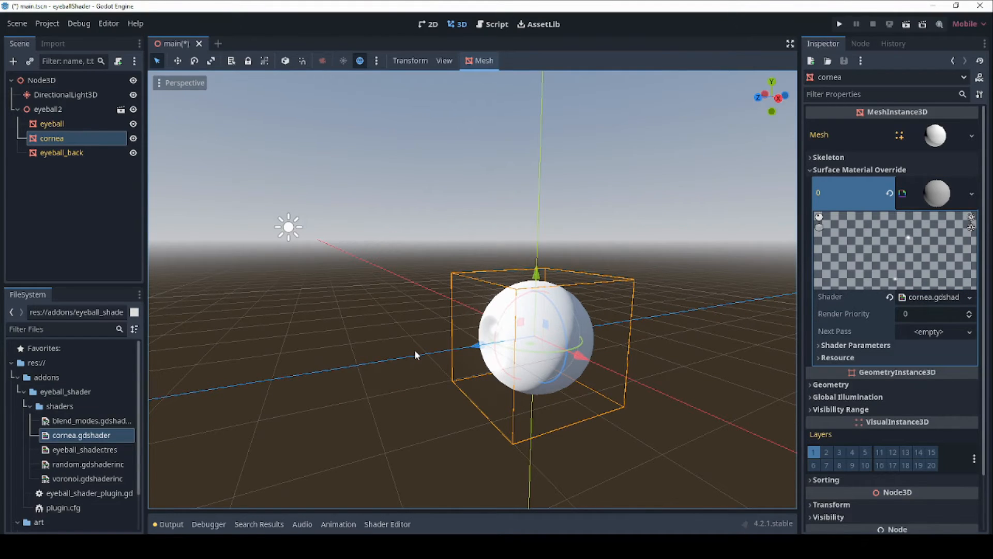
Inspect the cornea shader on its own by hiding the eyeball and eyeball_back meshes, and show both meshes again.
middle_click_drag(390, 336, 432, 334)
scroll(430, 336, "up", 5)
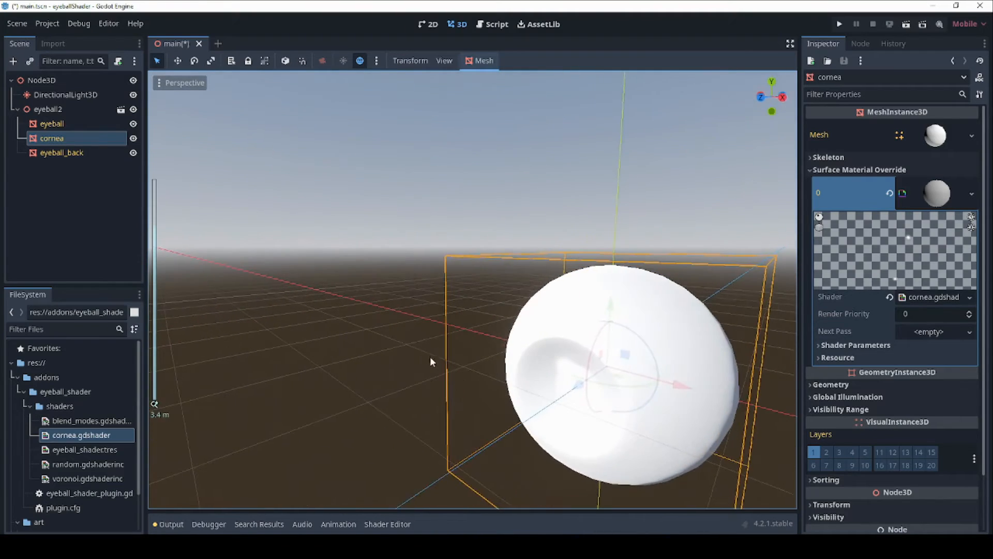
mouse_move(436, 380)
middle_mouse_down()
mouse_move(396, 326)
mouse_move(420, 312)
mouse_move(358, 321)
mouse_move(452, 337)
mouse_move(532, 306)
mouse_move(514, 282)
mouse_move(410, 326)
mouse_move(441, 351)
mouse_move(474, 357)
mouse_move(430, 361)
middle_mouse_up()
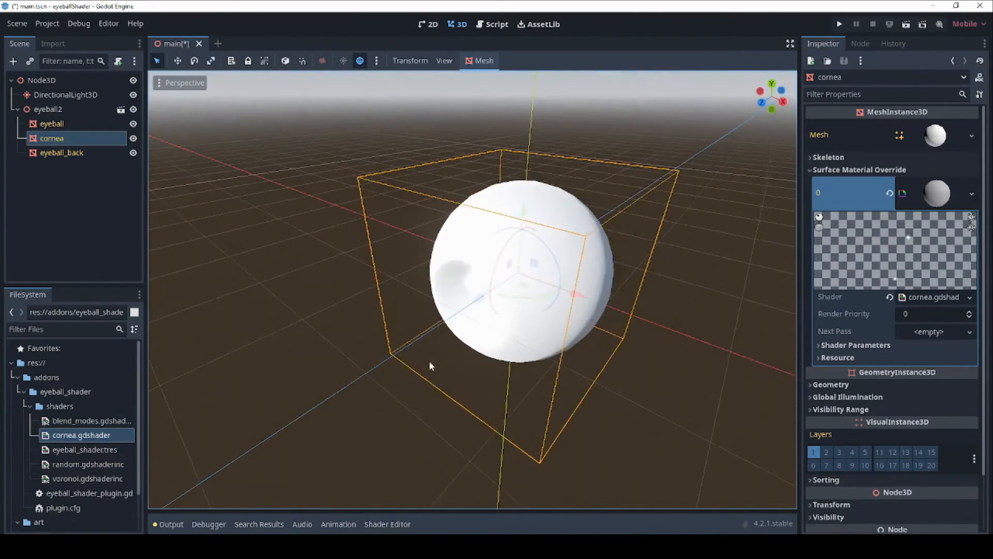
left_click(133, 153)
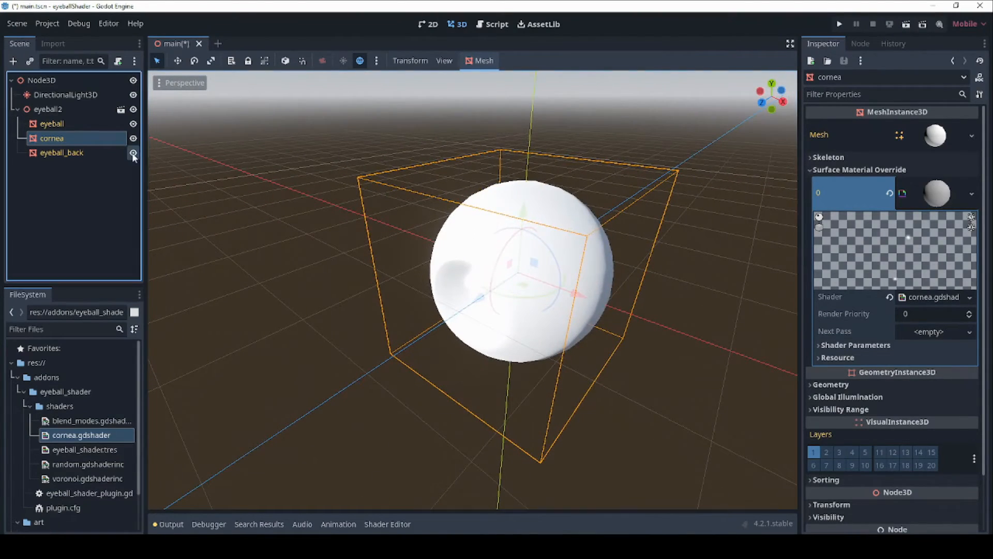
left_click(133, 124)
middle_click_drag(383, 337, 504, 347)
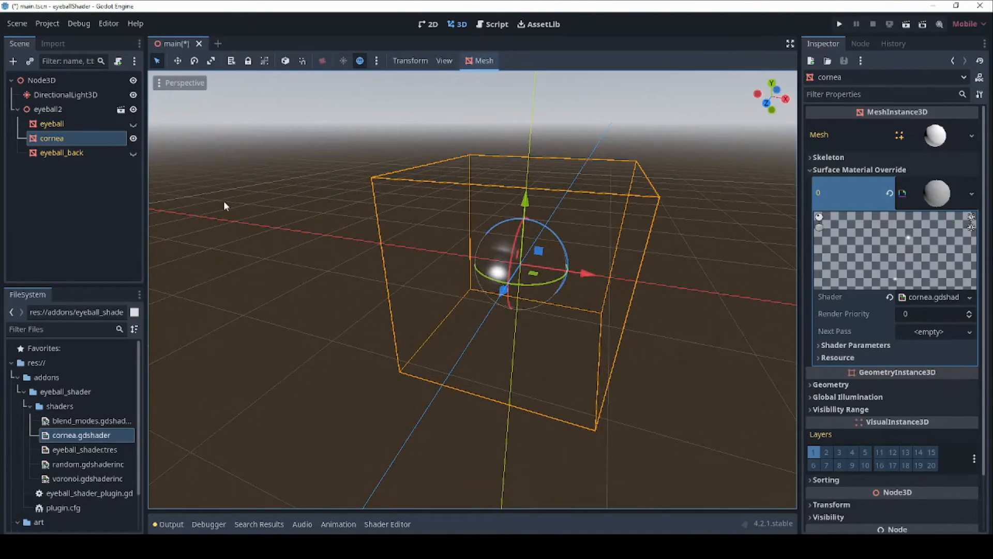
left_click(133, 124)
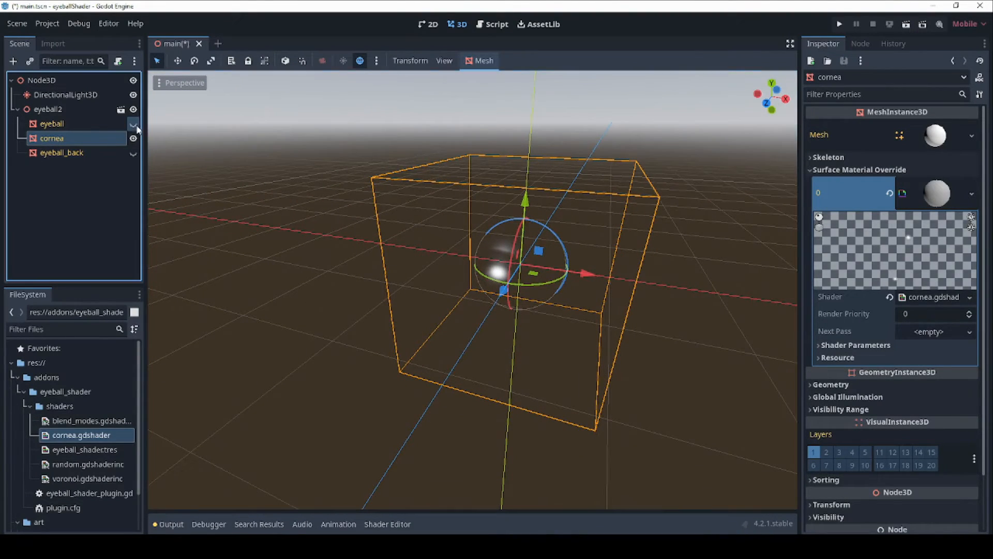
left_click(133, 153)
middle_click_drag(528, 192, 500, 187)
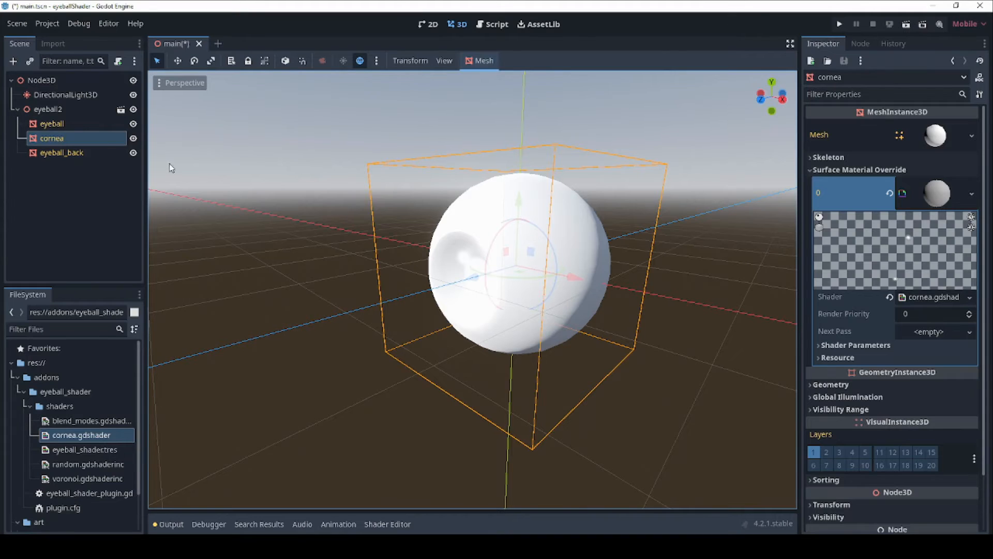
Override the eyeball mesh's surface material with a new ShaderMaterial, assign eyeball_shader.tres as its shader, and inspect the iris up close.
left_click(77, 124)
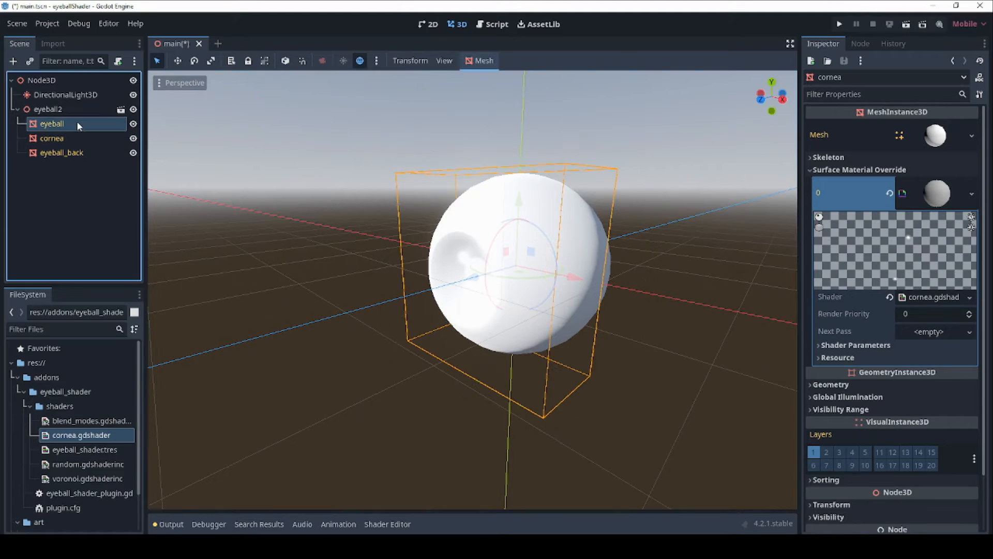
middle_click_drag(344, 193, 417, 241)
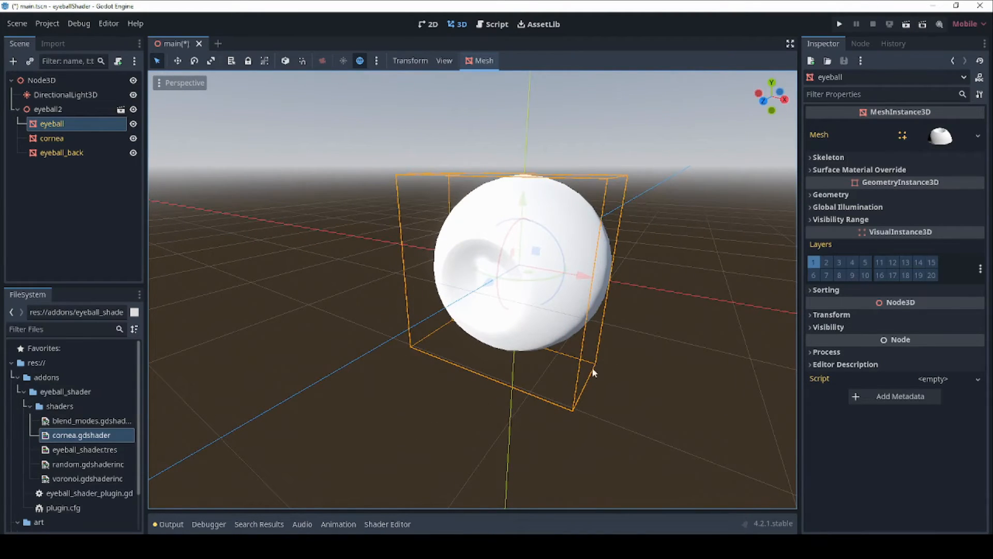
left_click(898, 170)
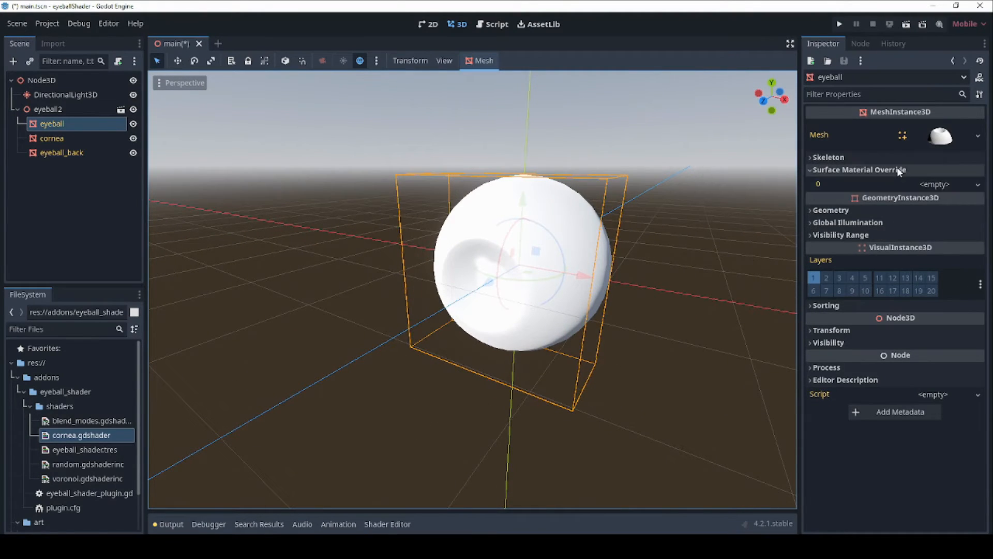
left_click(938, 185)
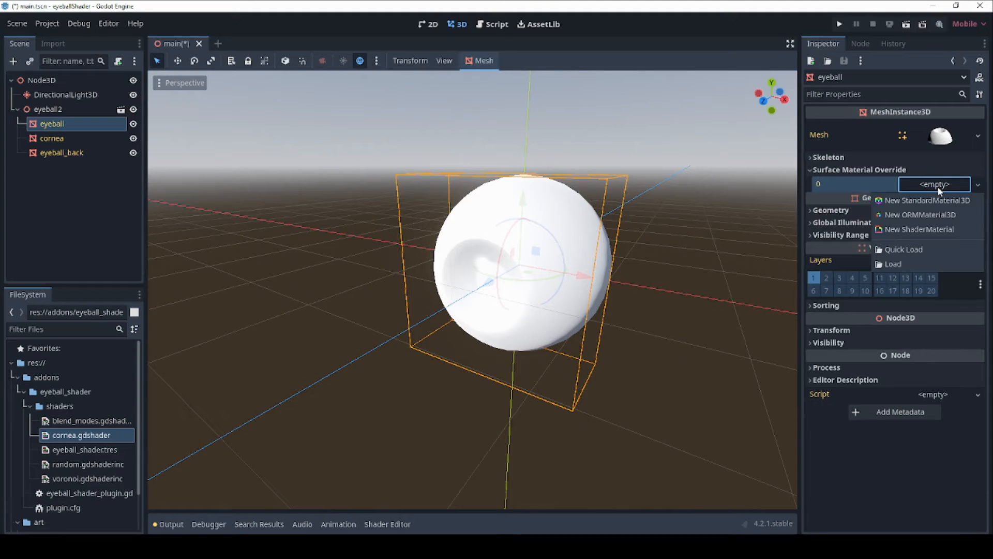
left_click(942, 228)
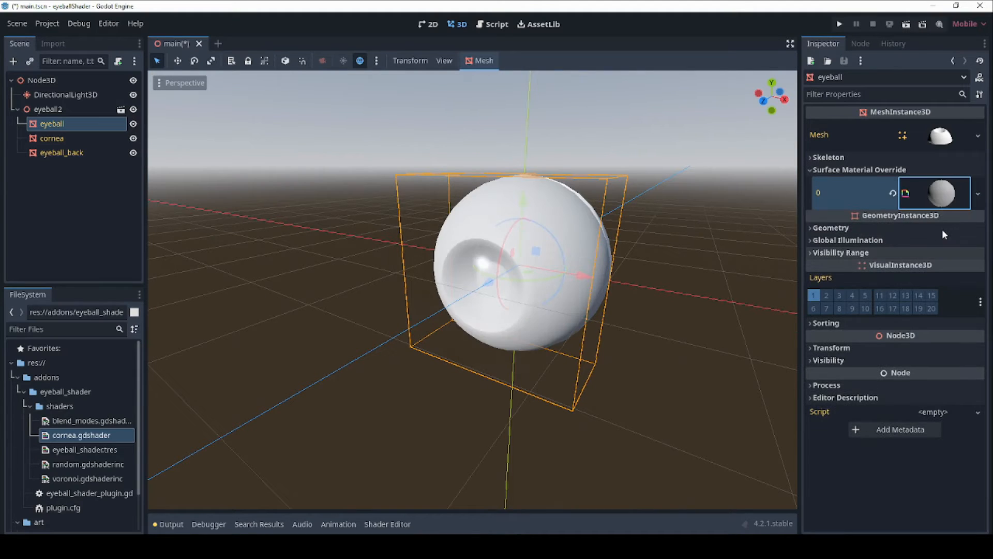
left_click(937, 192)
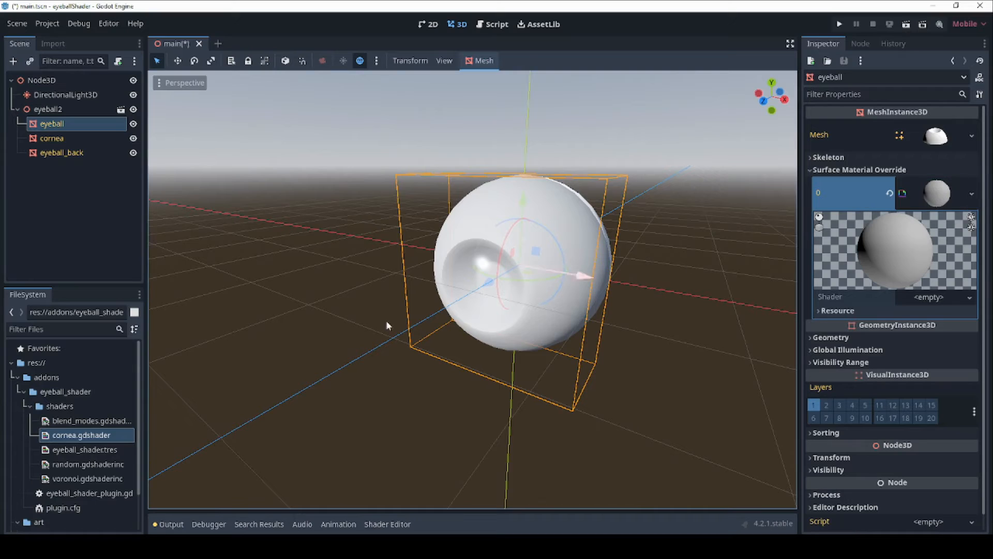
left_click_drag(73, 448, 941, 300)
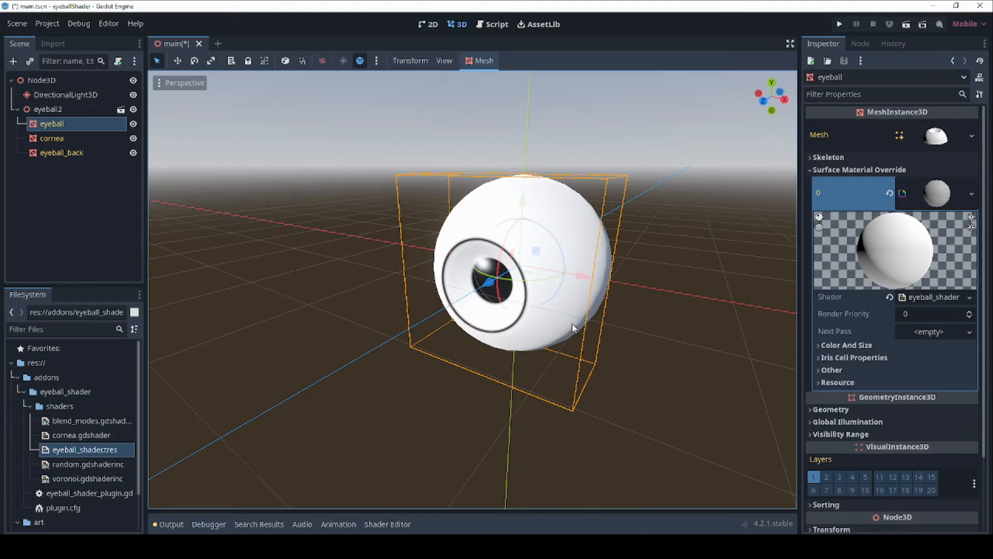
middle_click_drag(573, 328, 617, 309)
scroll(590, 307, "up", 4)
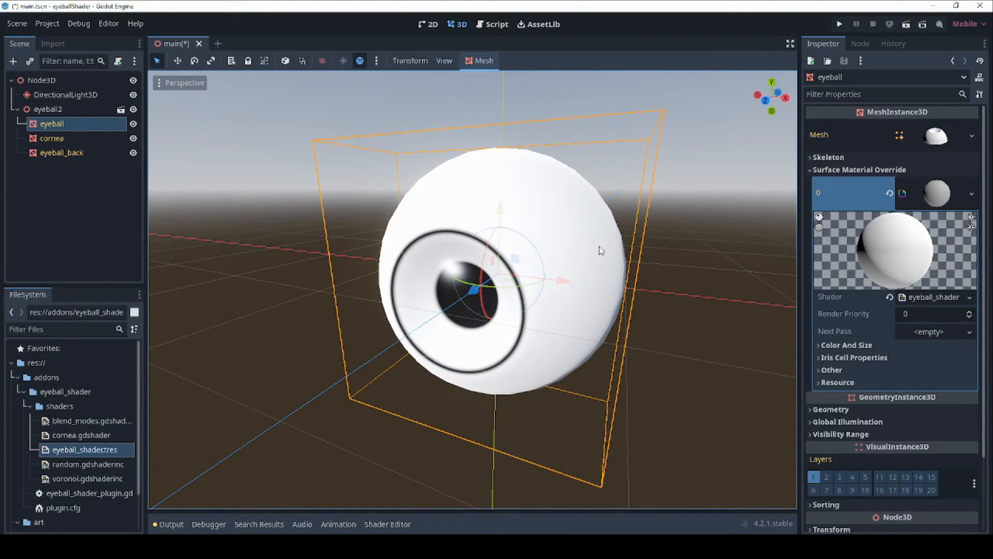
In the eyeball shader's Color And Size parameters, set the Iris Radius to 0.32 and the Pupil Radius to 0.07.
mouse_move(554, 322)
middle_mouse_down()
mouse_move(567, 323)
mouse_move(559, 324)
middle_mouse_up()
scroll(486, 291, "down", 2)
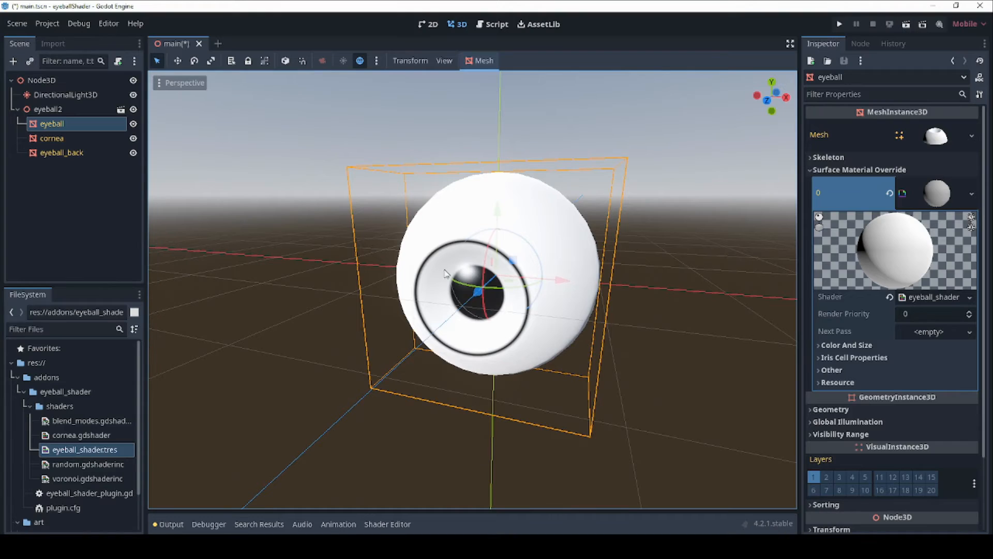
left_click(872, 345)
scroll(872, 350, "down", 2)
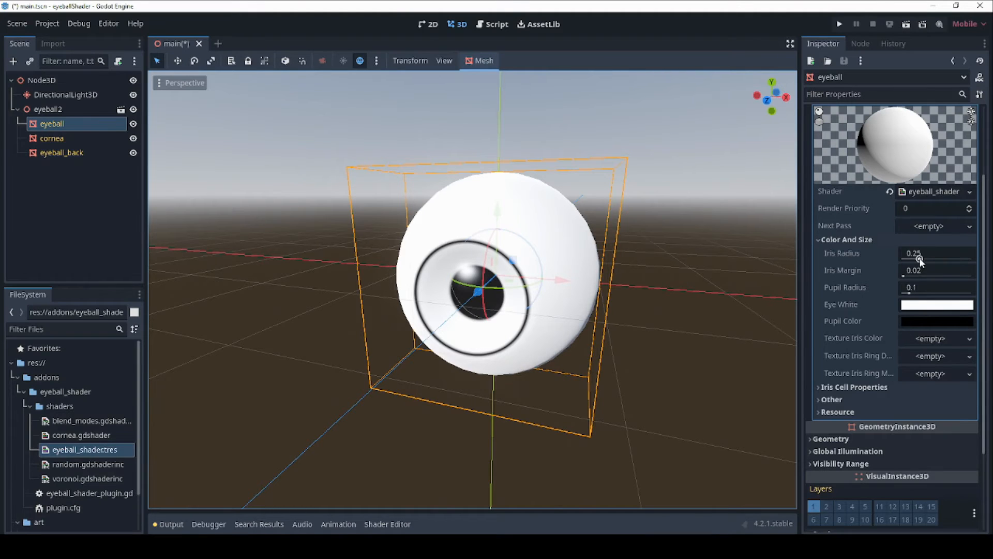
left_click_drag(920, 261, 904, 275)
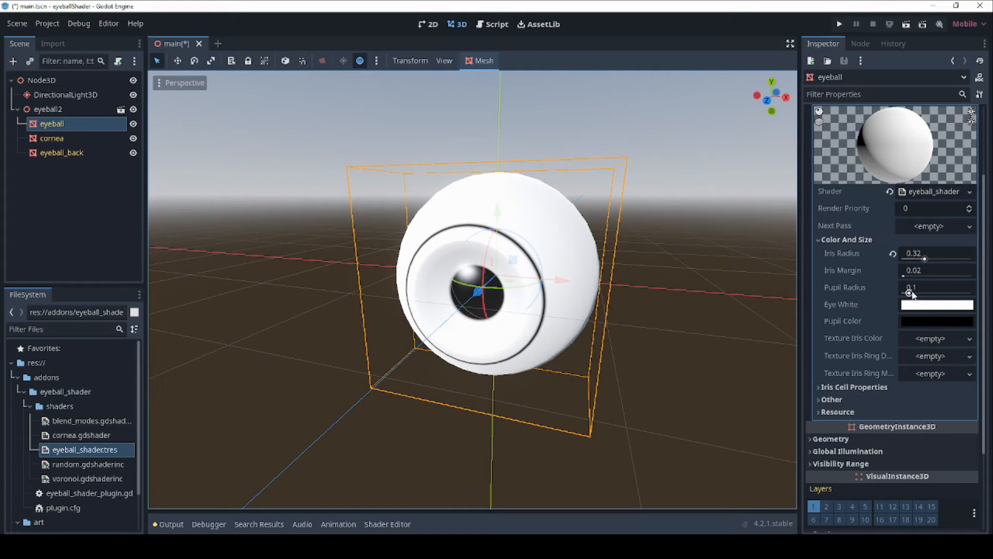
left_click_drag(912, 294, 907, 293)
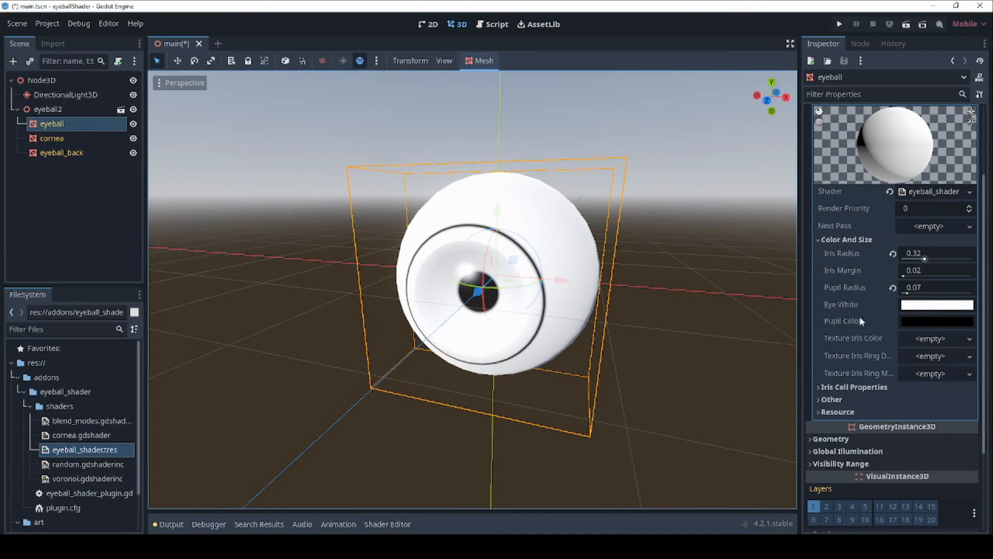
Try a tint on the Eye White color by varying its green component, and return it to white.
left_click(919, 309)
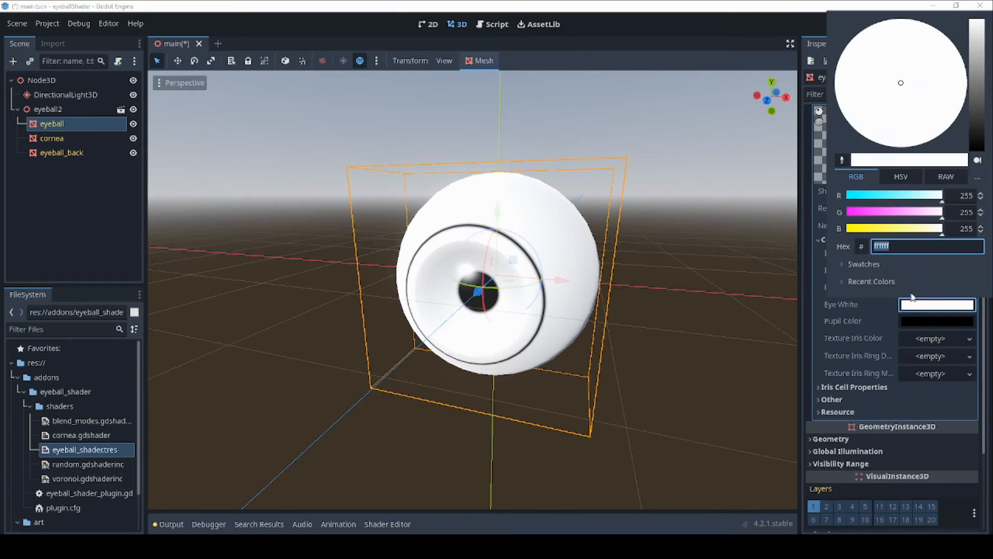
left_click(928, 216)
left_click_drag(928, 216, 954, 212)
left_click(755, 36)
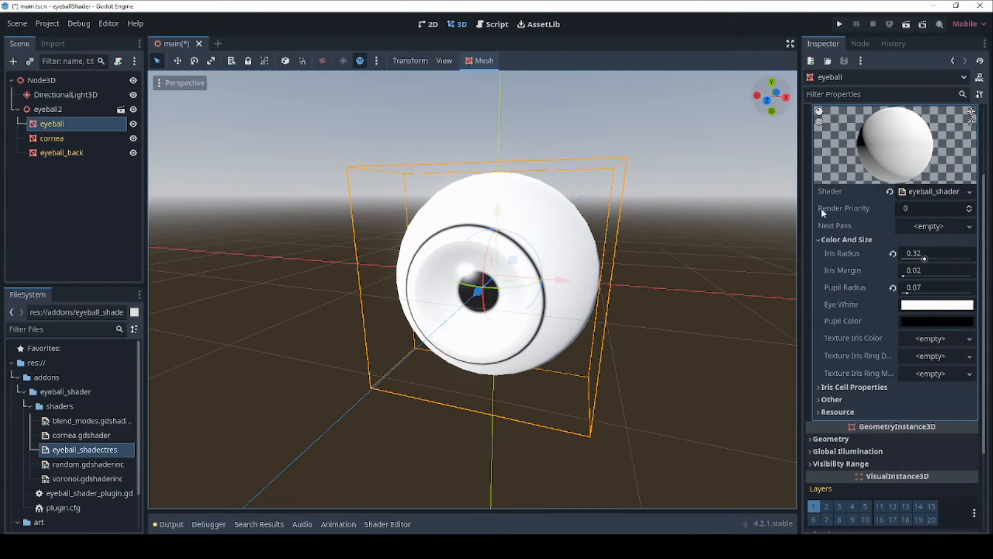
Assign a new GradientTexture1D as the Texture Iris Color and set the Iris Radius to 0.25.
scroll(905, 339, "down", 2)
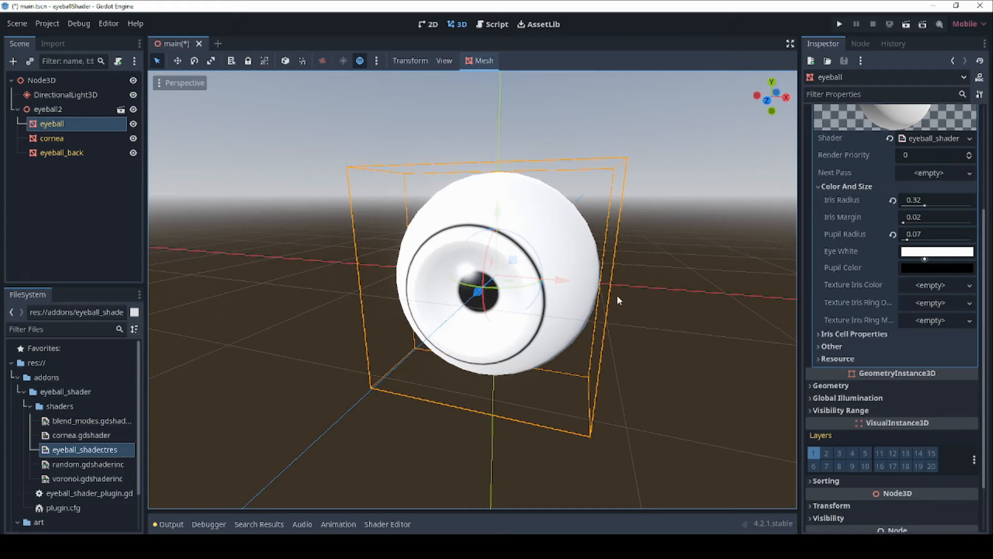
left_click(933, 287)
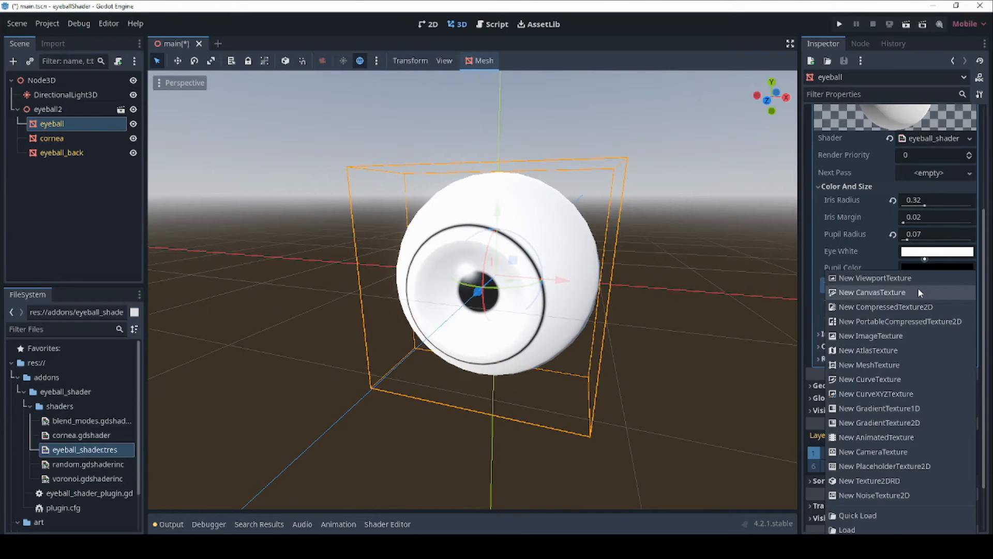
left_click(893, 408)
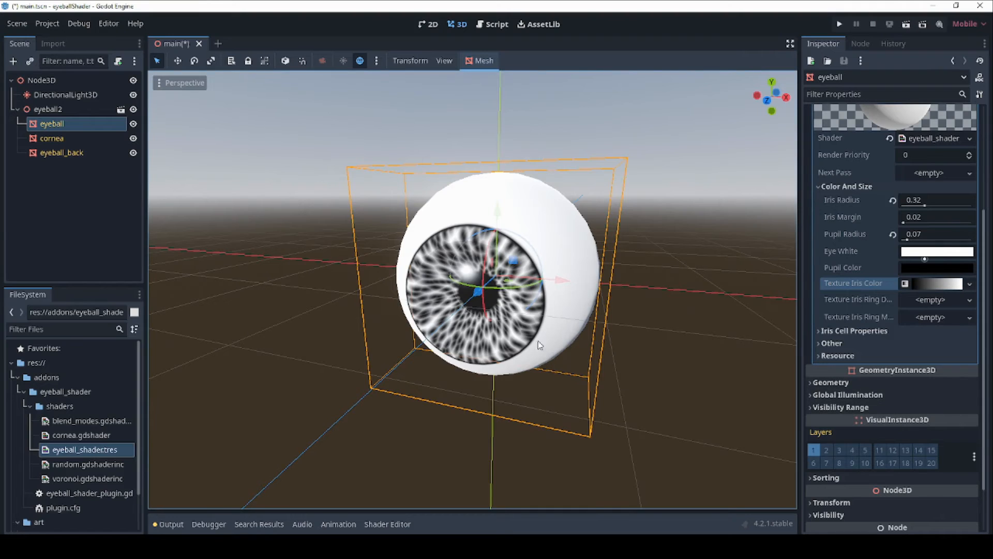
scroll(538, 341, "up", 2)
mouse_move(527, 334)
middle_mouse_down()
mouse_move(560, 333)
mouse_move(540, 341)
middle_mouse_up()
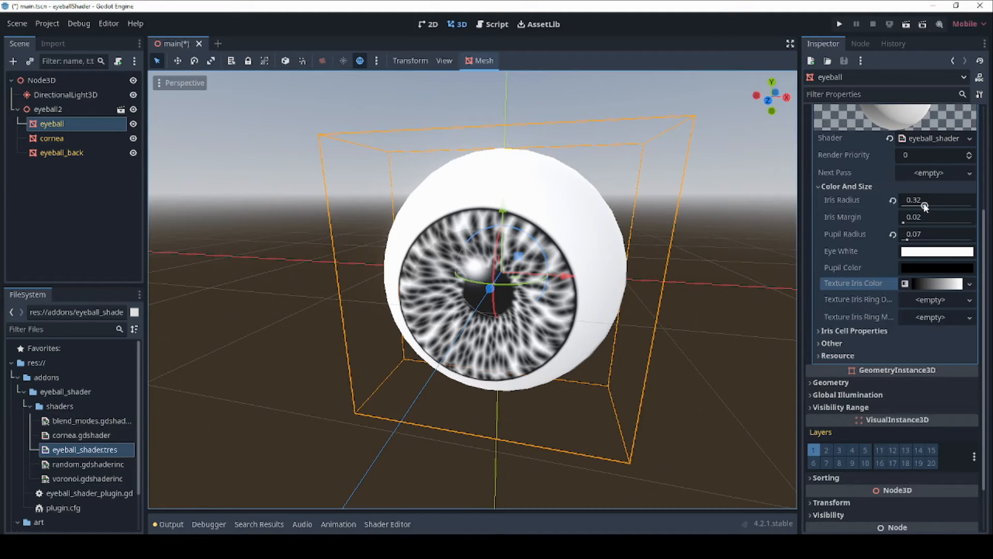
left_click_drag(925, 206, 920, 206)
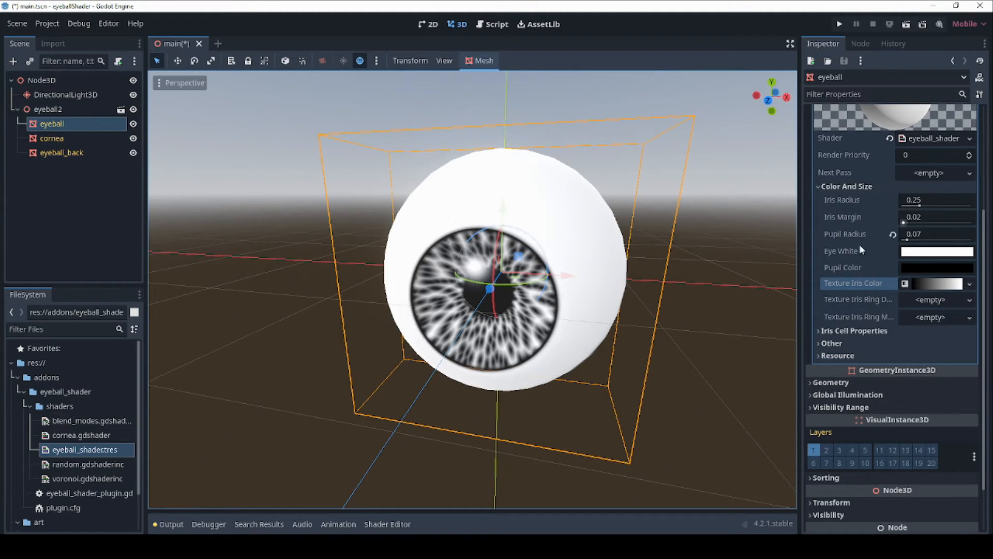
middle_click_drag(564, 342, 851, 306)
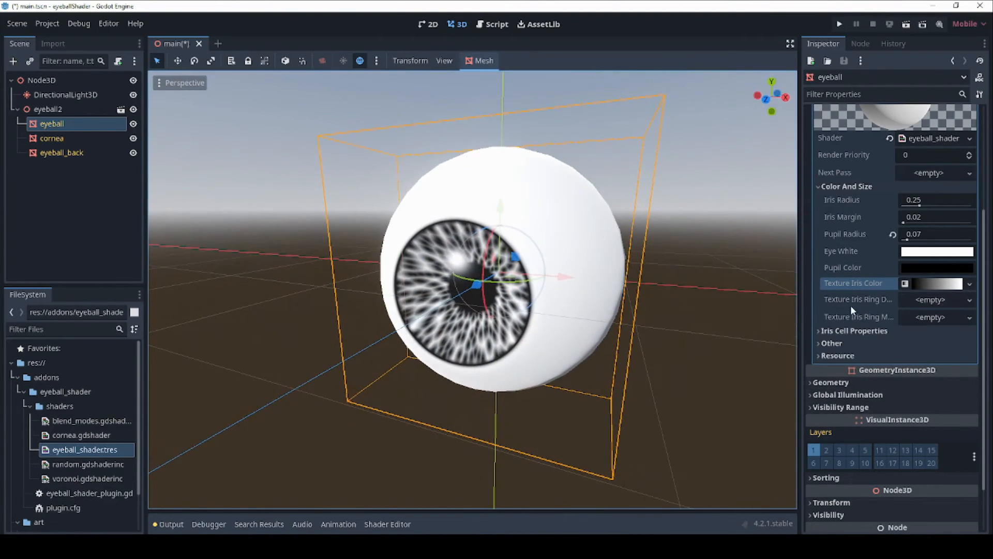
Recolor the white end stop of the iris color gradient to yellow-green acd139.
left_click(934, 284)
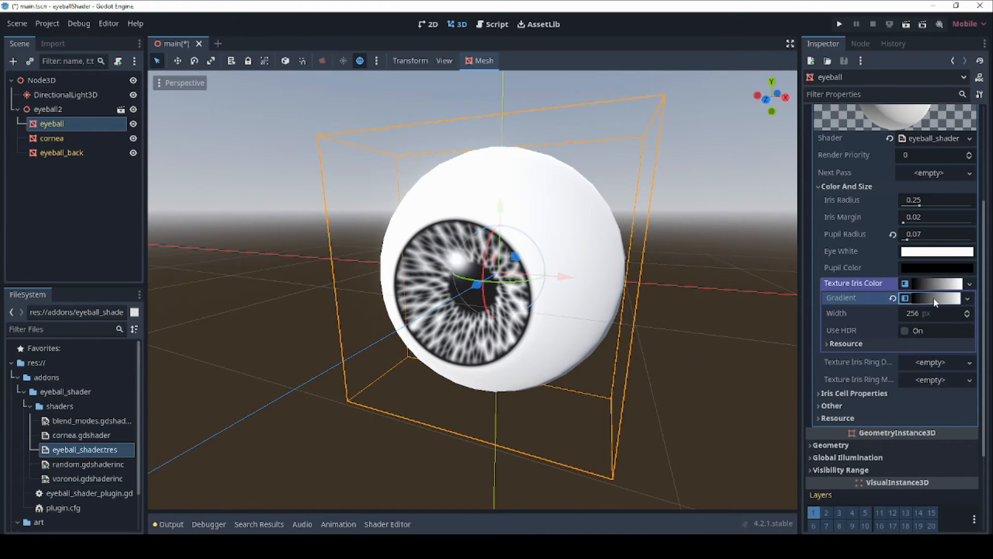
left_click(936, 300)
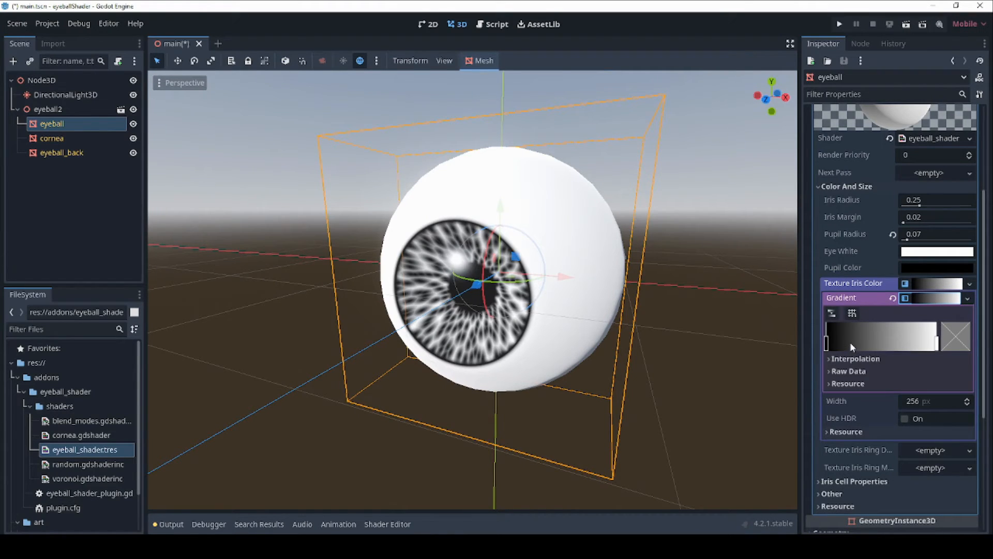
left_click(937, 346)
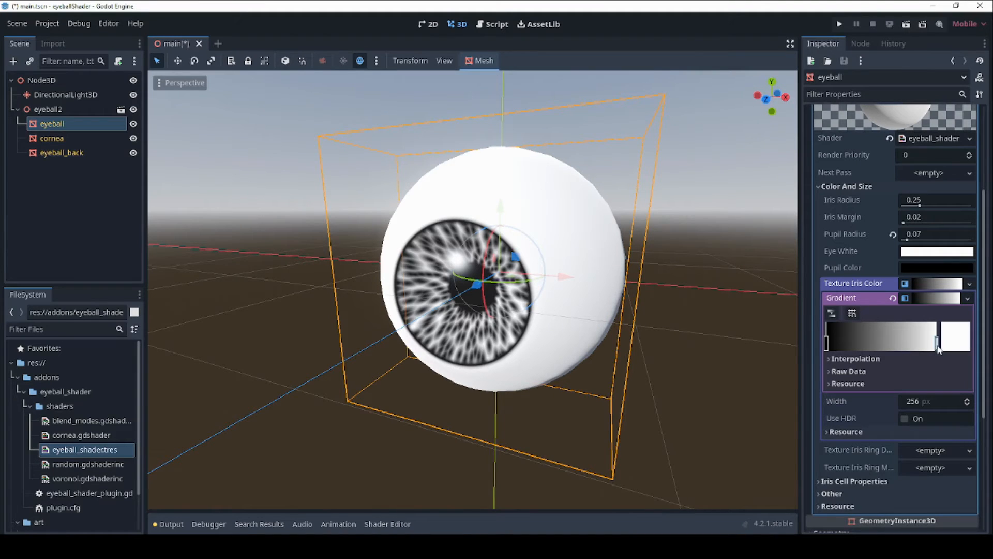
left_click(957, 339)
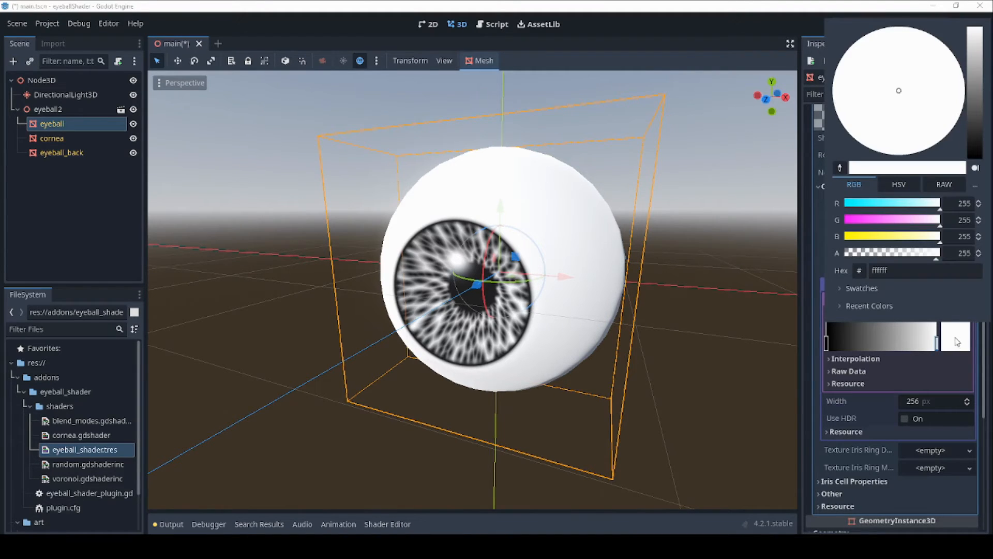
left_click(898, 184)
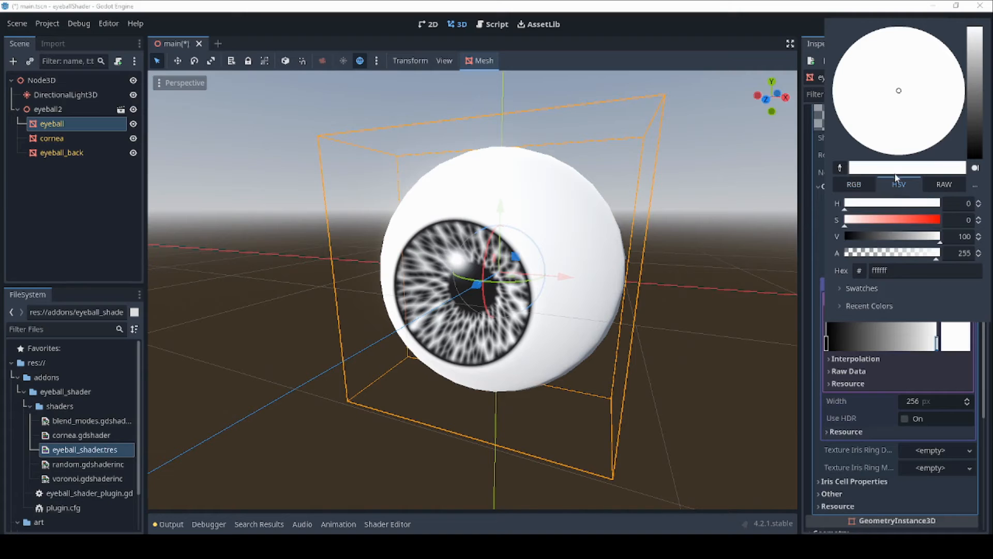
left_click(978, 56)
left_click_drag(866, 114, 869, 138)
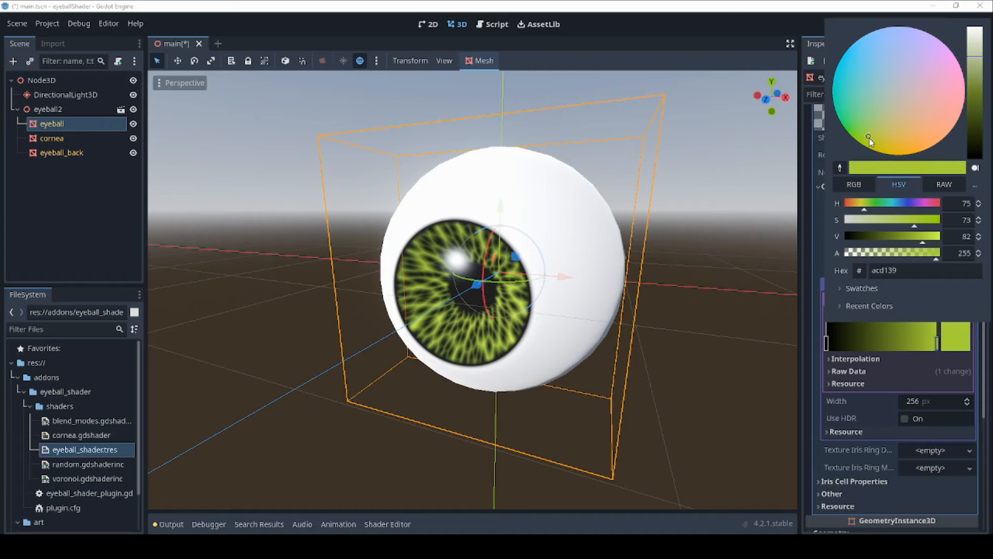
scroll(604, 239, "up", 3)
scroll(604, 240, "down", 2)
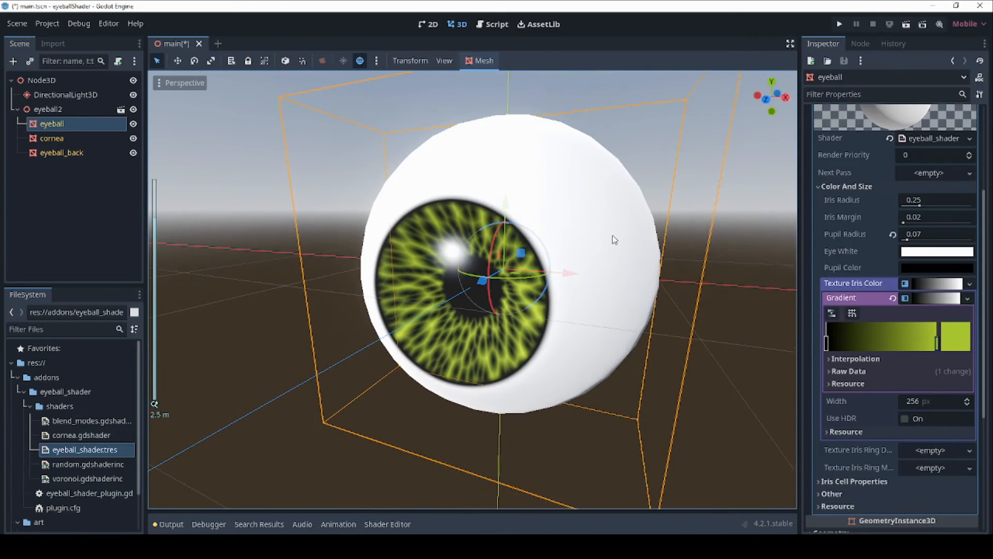
Recolor the black start stop of the iris gradient to a dark green, about 0f341d, and inspect the iris.
left_click(826, 343)
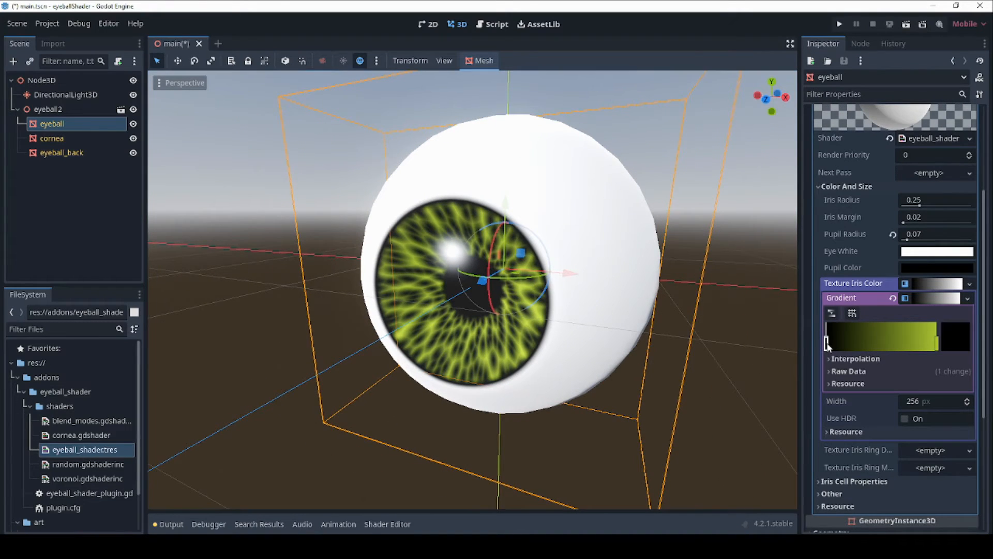
left_click(957, 334)
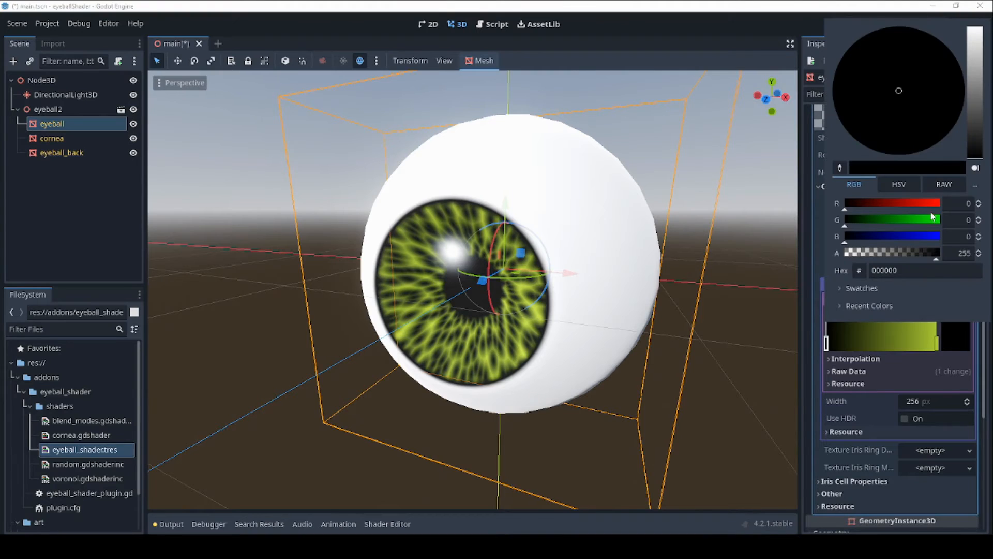
left_click(900, 188)
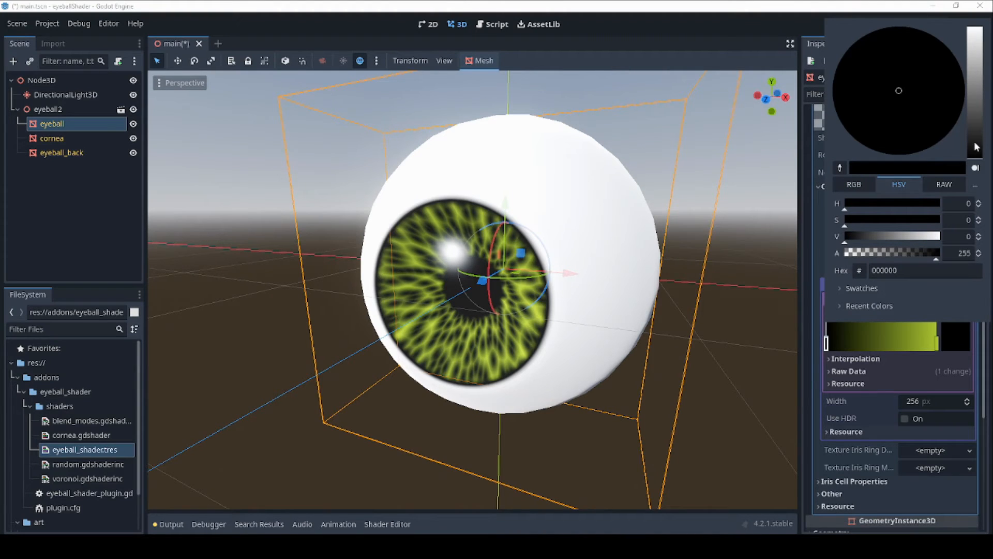
left_click_drag(976, 147, 976, 139)
left_click_drag(891, 115, 849, 115)
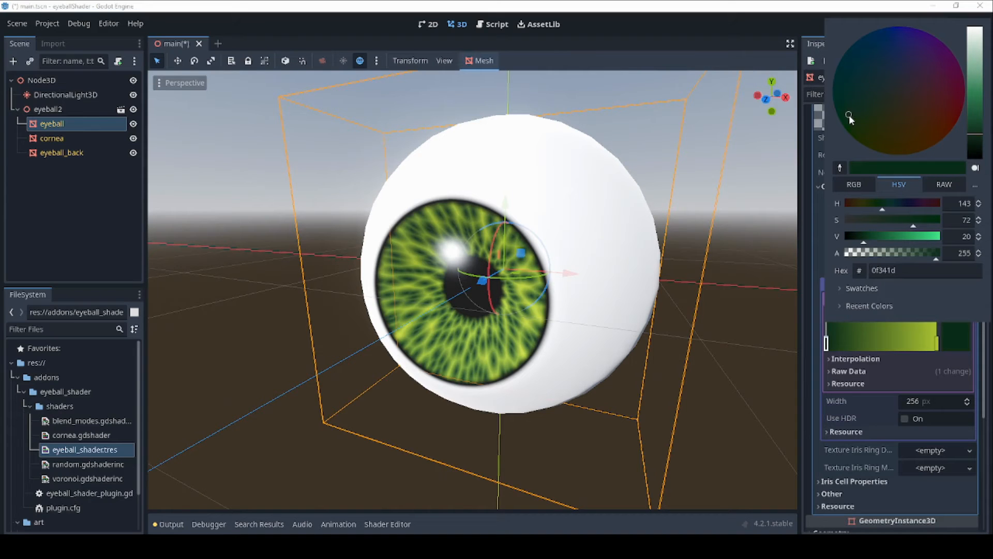
left_click(571, 307)
middle_click_drag(559, 309, 582, 300)
scroll(571, 302, "up", 3)
scroll(570, 300, "down", 2)
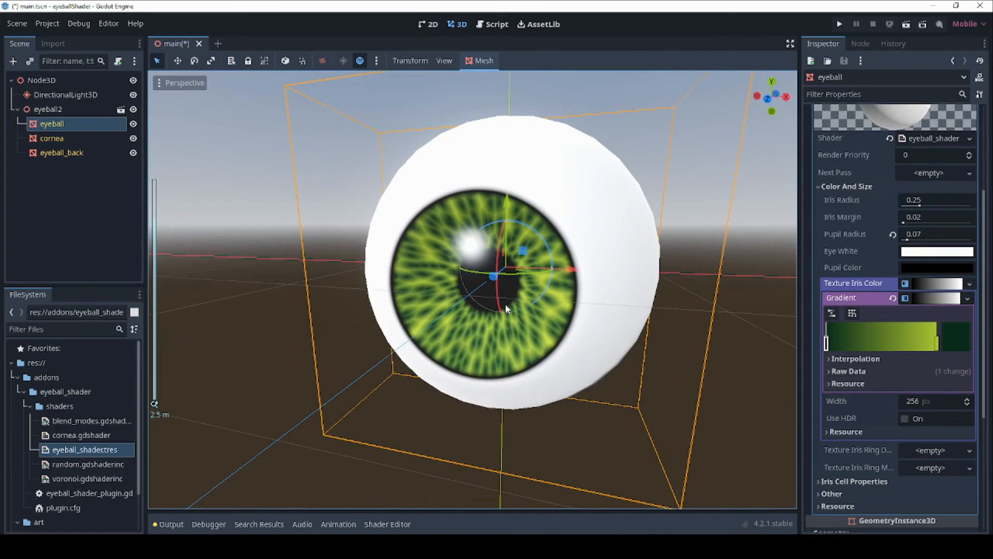
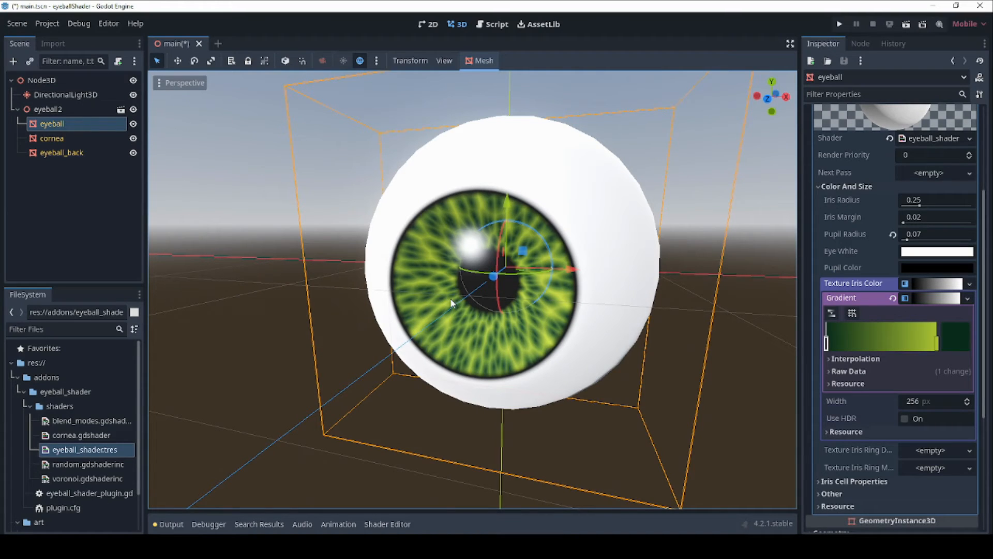
scroll(452, 284, "up", 1)
scroll(452, 283, "down", 1)
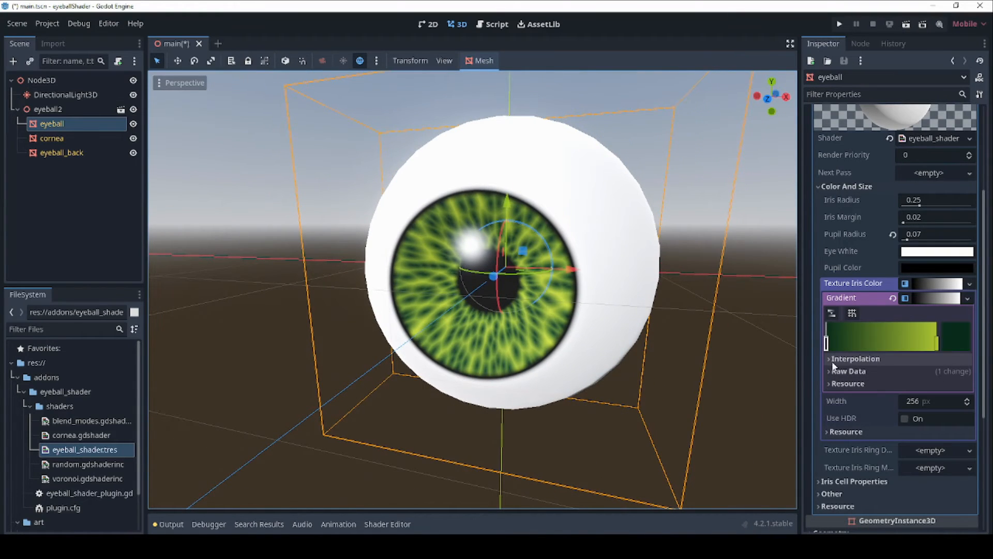
mouse_move(575, 321)
middle_mouse_down()
mouse_move(620, 320)
mouse_move(575, 325)
middle_mouse_up()
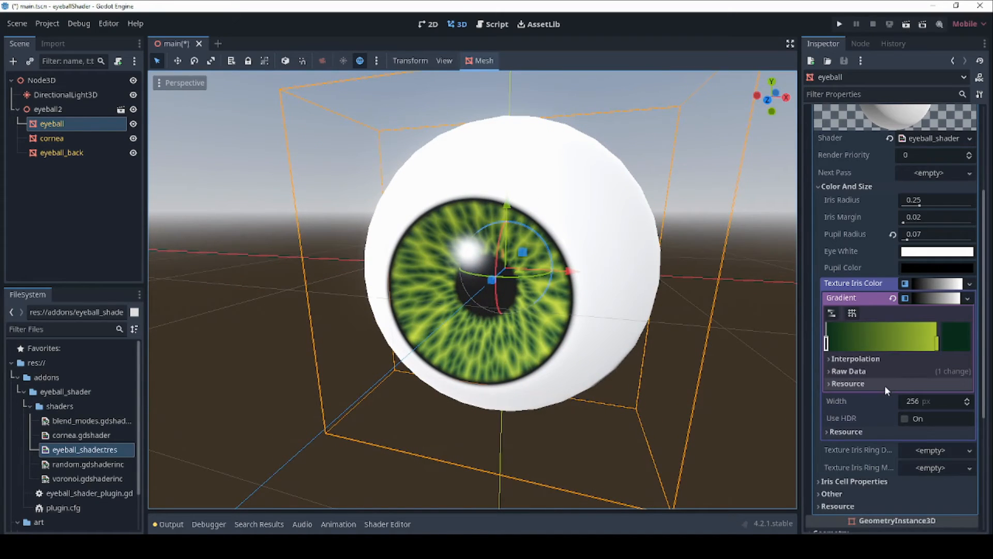
Set Iris Cells Num Octaves to 2 in the Iris Cell Properties and inspect the iris pattern up close.
scroll(883, 386, "down", 3)
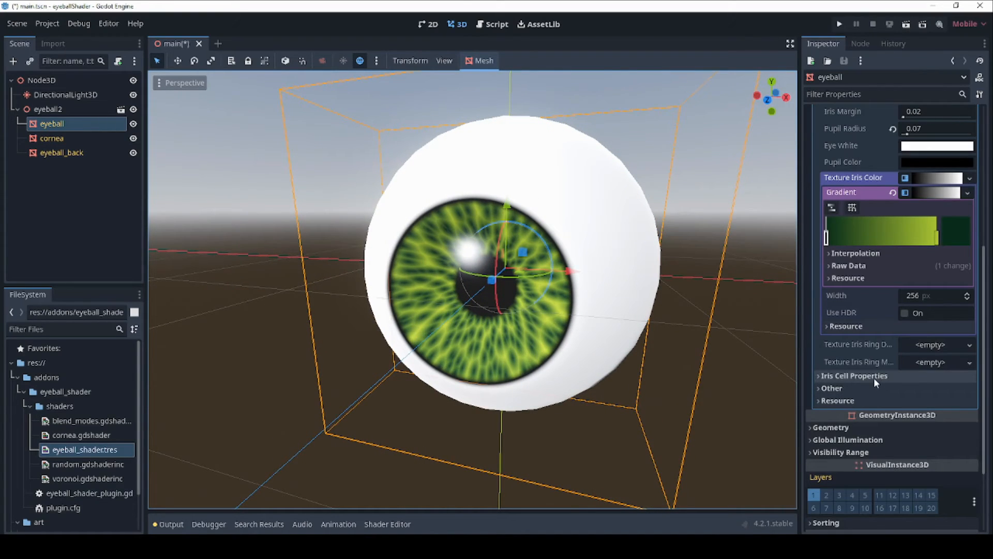
left_click(873, 378)
scroll(874, 377, "down", 2)
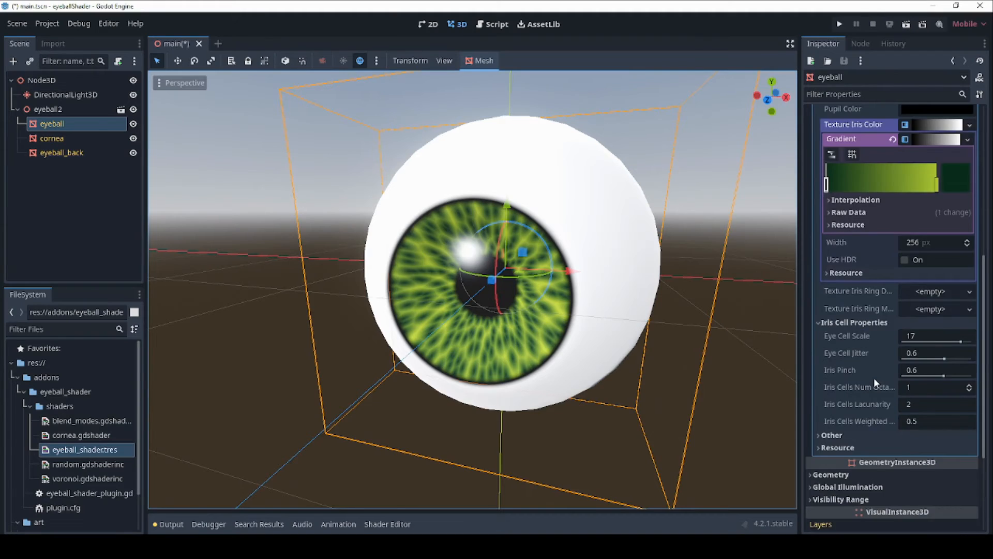
scroll(874, 377, "down", 2)
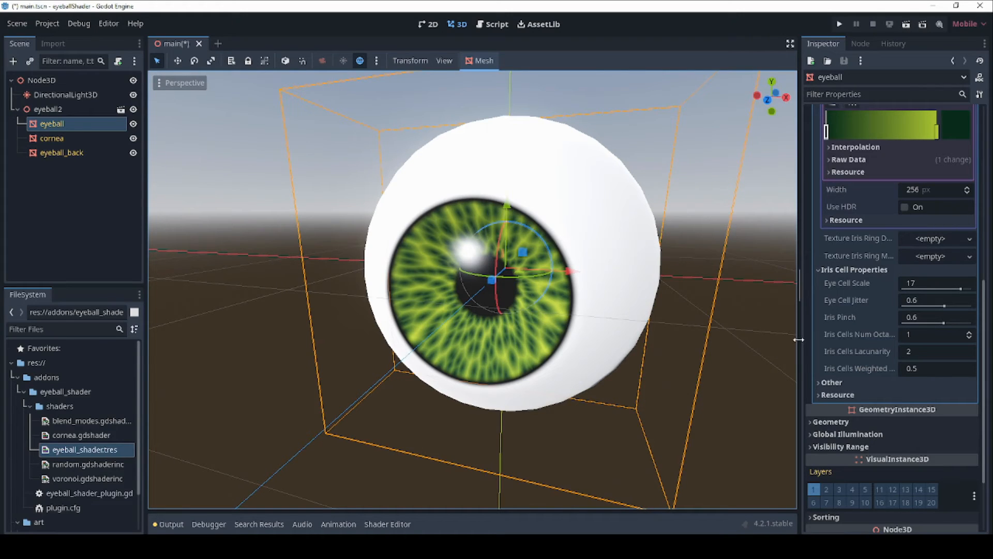
scroll(458, 318, "up", 3)
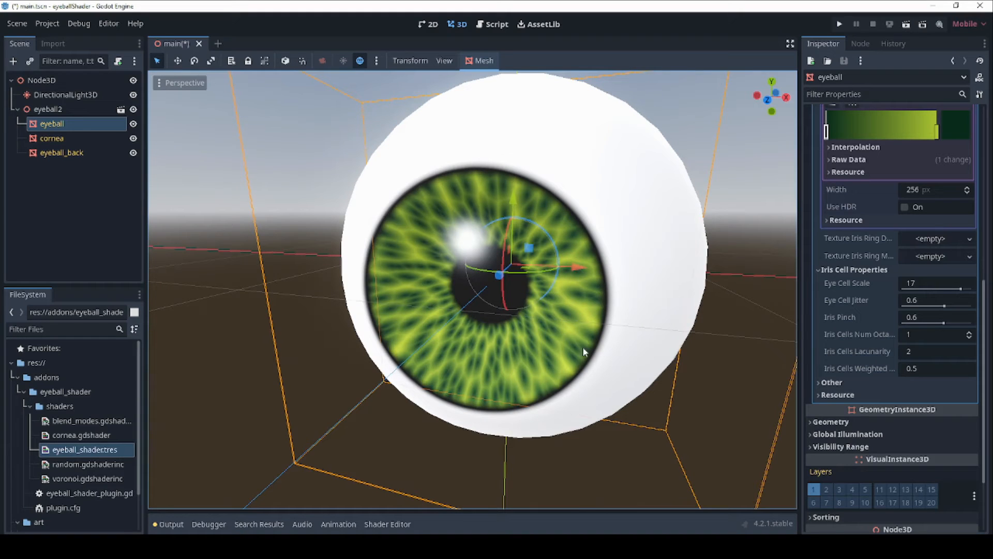
scroll(474, 333, "up", 3)
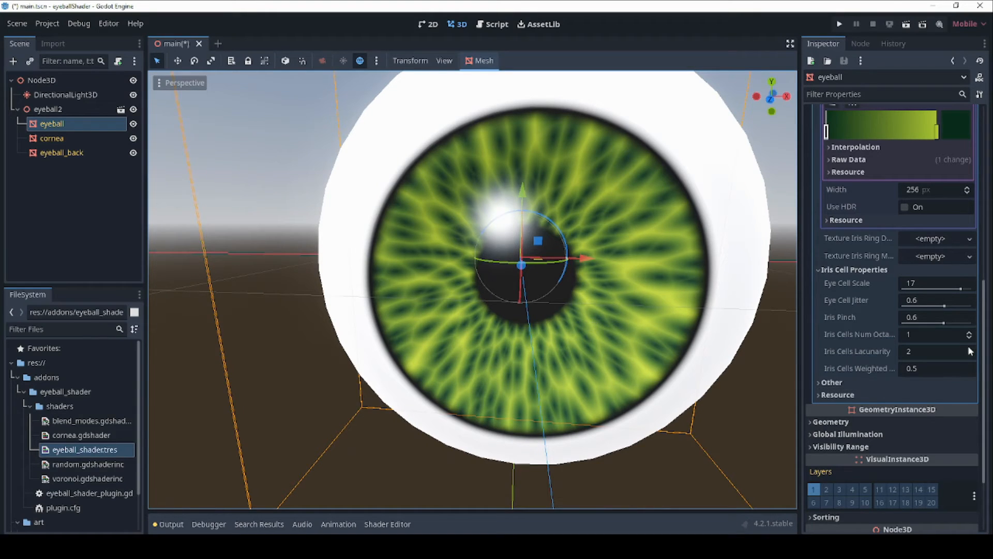
left_click(969, 332)
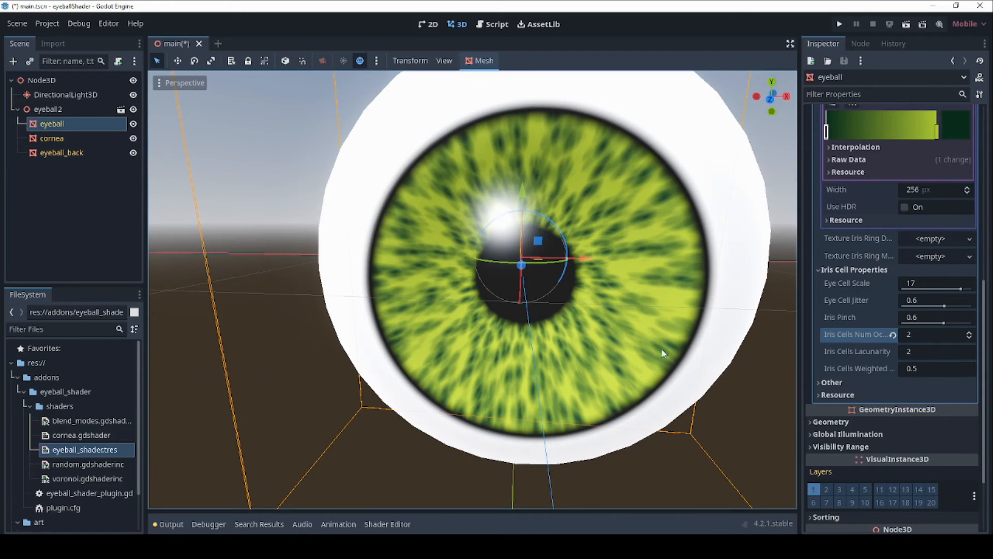
scroll(432, 298, "up", 5)
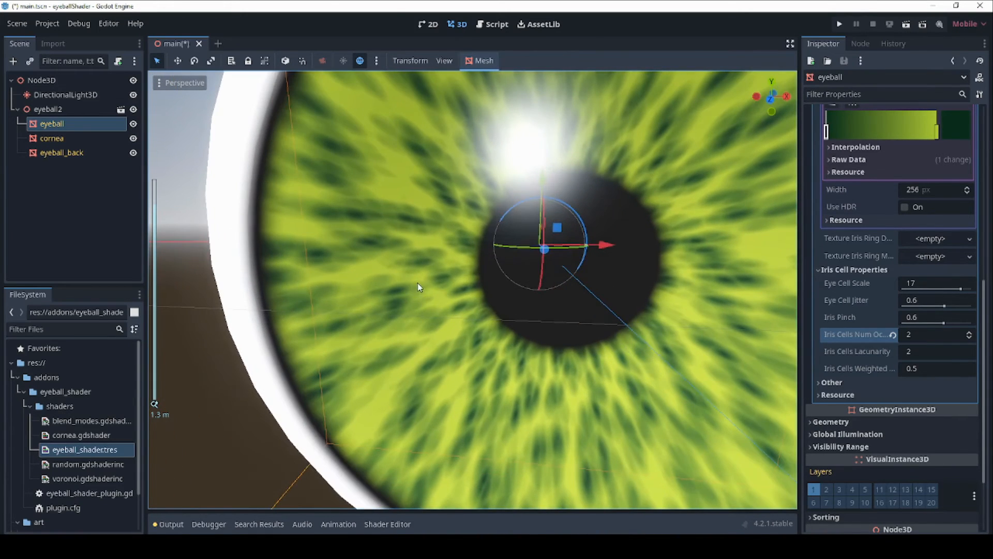
scroll(420, 288, "down", 5)
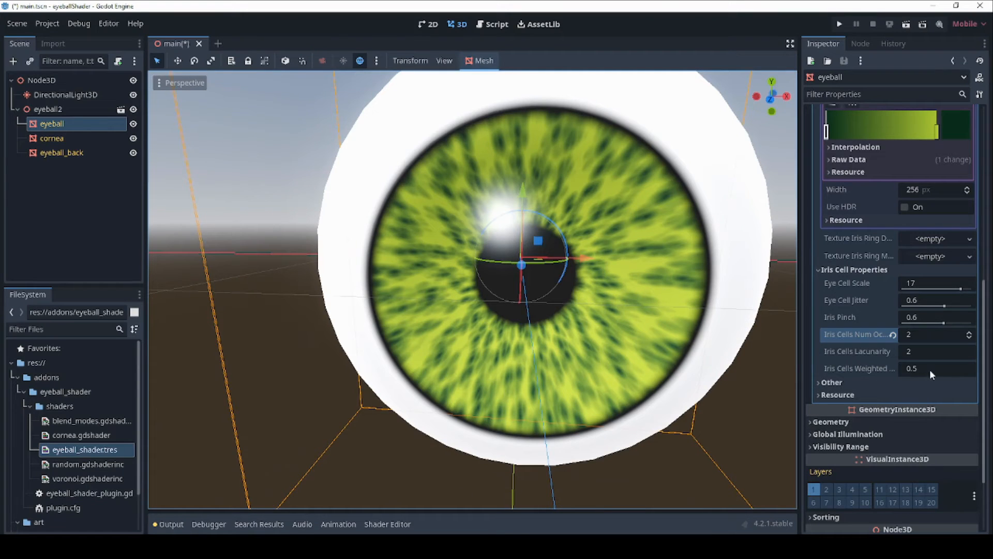
Set the iris cells' weighted value to 0.39, keep Iris Cells Num Octaves at 2, and inspect the iris.
mouse_move(930, 371)
left_mouse_down()
mouse_move(897, 370)
mouse_move(926, 370)
mouse_move(914, 370)
left_mouse_up()
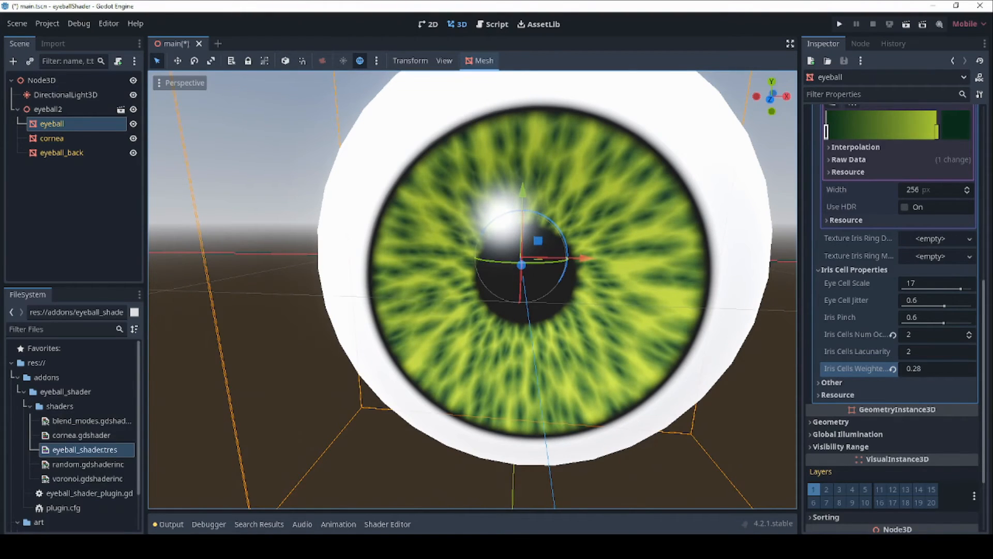
left_click(969, 333)
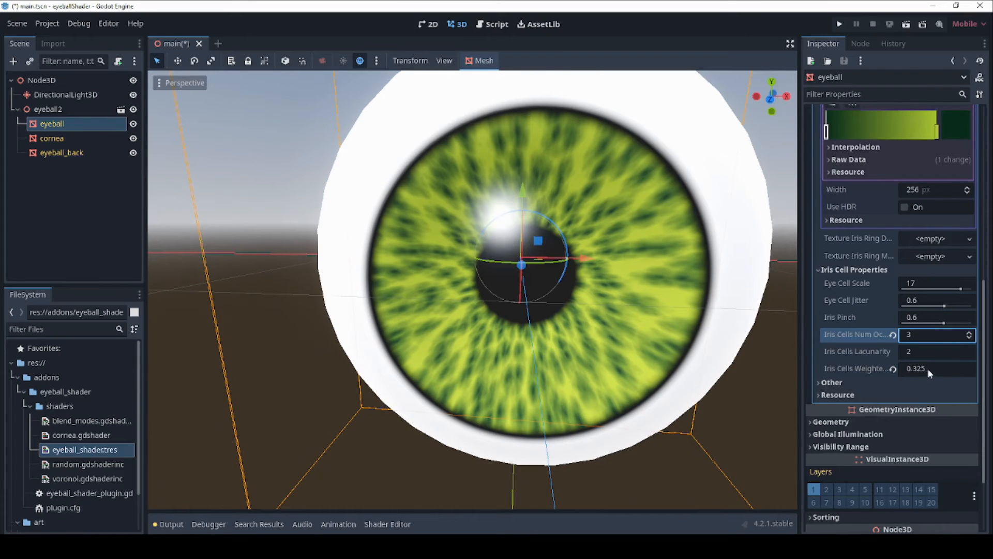
mouse_move(927, 368)
left_mouse_down()
mouse_move(908, 370)
mouse_move(939, 368)
left_mouse_up()
left_click(971, 338)
scroll(582, 292, "down", 4)
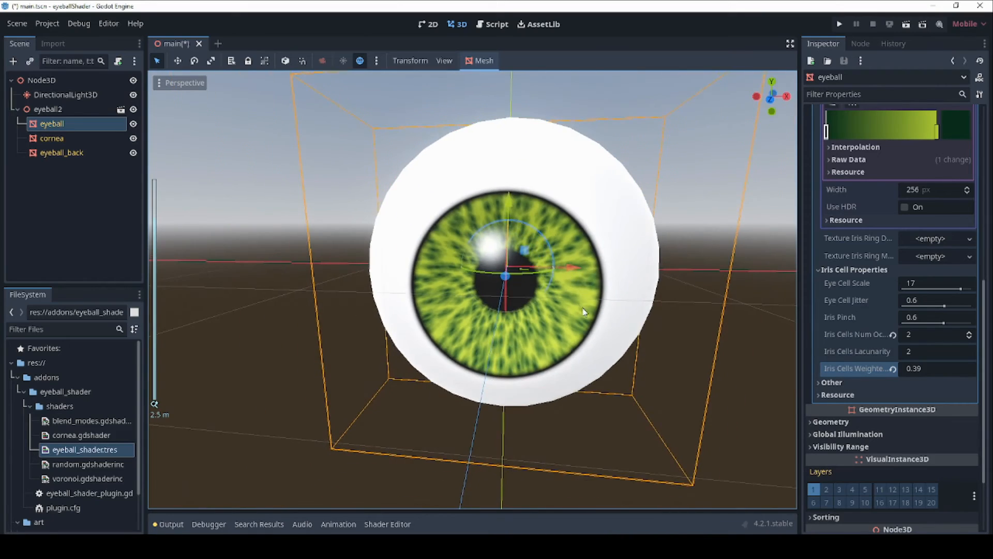
mouse_move(583, 307)
middle_mouse_down()
mouse_move(603, 302)
mouse_move(585, 288)
middle_mouse_up()
scroll(604, 296, "up", 4)
scroll(608, 287, "down", 4)
scroll(584, 288, "up", 2)
scroll(909, 145, "up", 1)
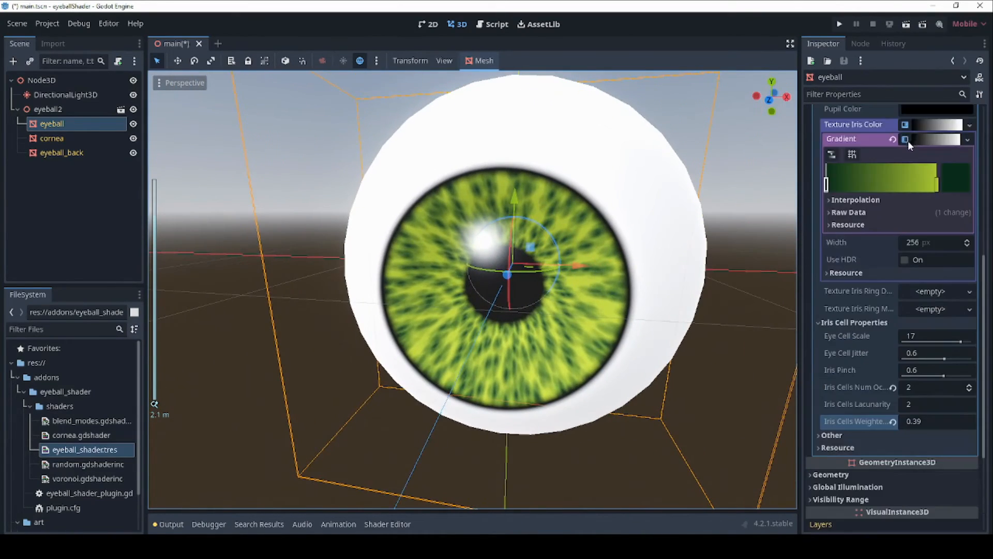
Add a stop near the middle of the iris color gradient and color it medium green 365e27.
scroll(908, 141, "up", 1)
left_click(853, 235)
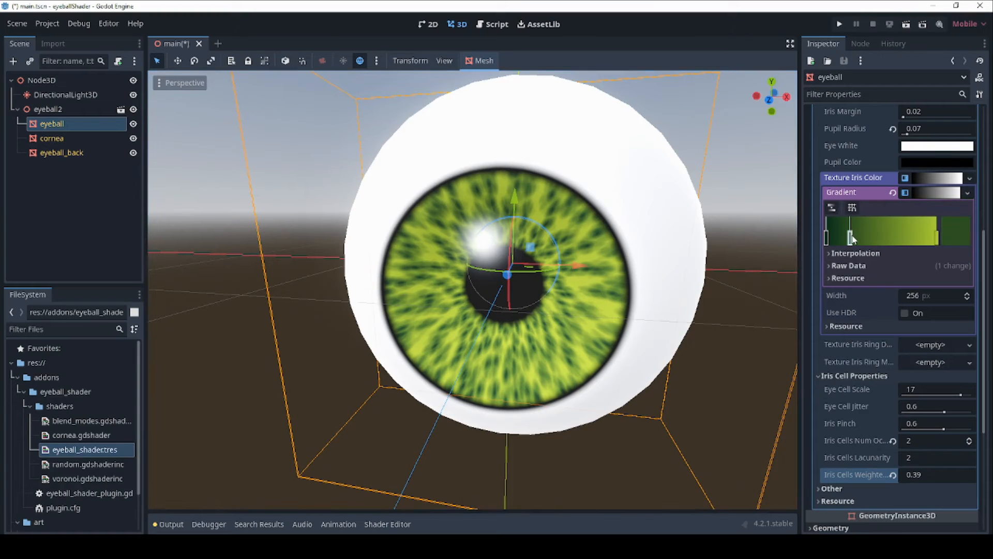
left_click_drag(853, 236, 877, 237)
left_click(962, 236)
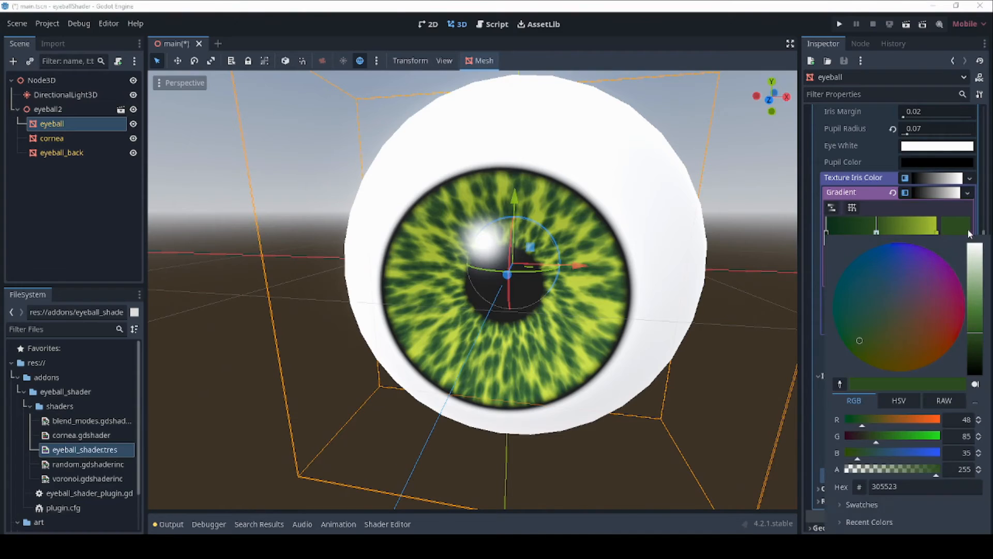
left_click_drag(978, 333, 975, 334)
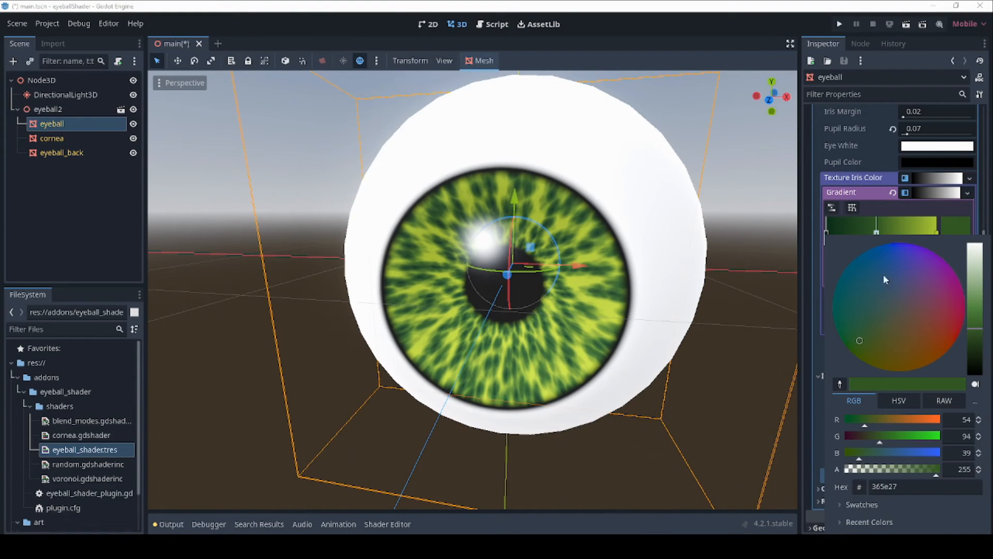
left_click(876, 234)
mouse_move(876, 237)
left_mouse_down()
mouse_move(899, 237)
mouse_move(883, 237)
left_mouse_up()
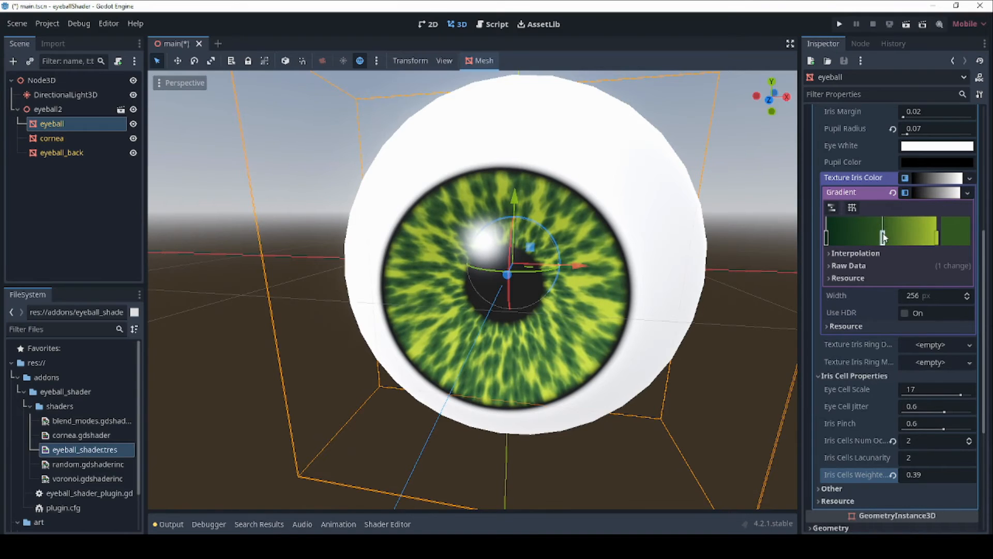
Examine the recolored iris from several angles, both up close and at a distance.
middle_click_drag(573, 300, 527, 307)
scroll(527, 299, "up", 2)
scroll(528, 299, "down", 2)
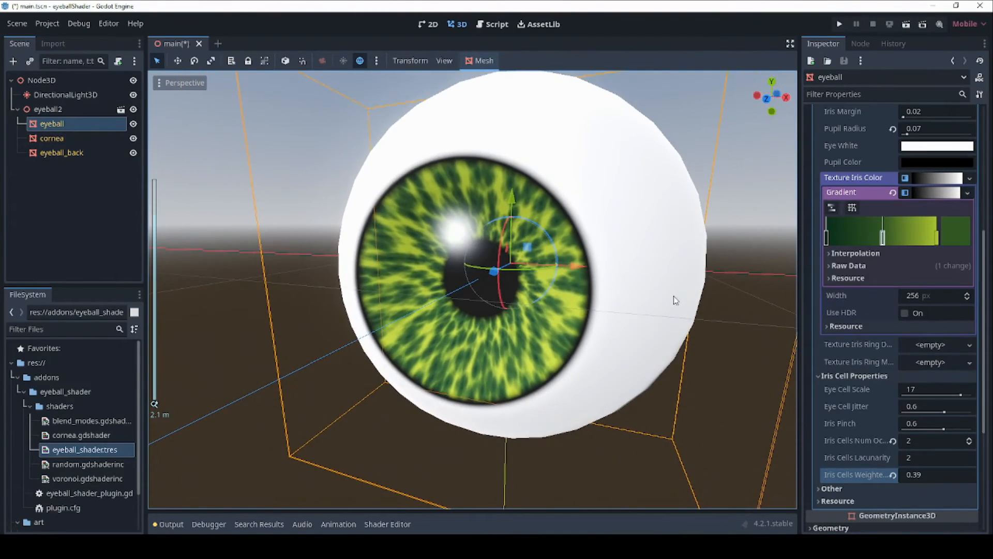
scroll(548, 357, "down", 2)
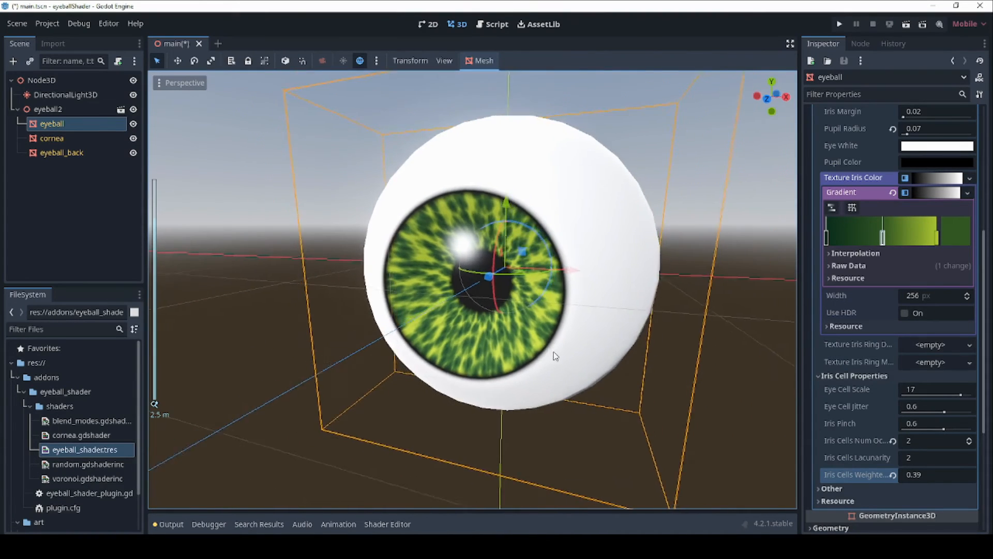
mouse_move(553, 353)
middle_mouse_down()
mouse_move(601, 357)
mouse_move(551, 341)
middle_mouse_up()
scroll(551, 342, "up", 2)
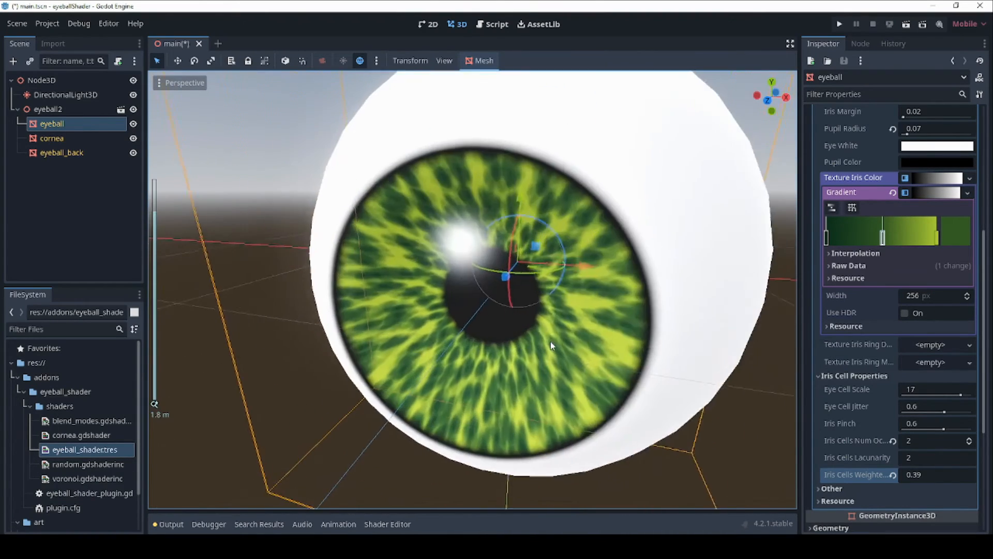
scroll(550, 341, "down", 2)
scroll(855, 264, "up", 2)
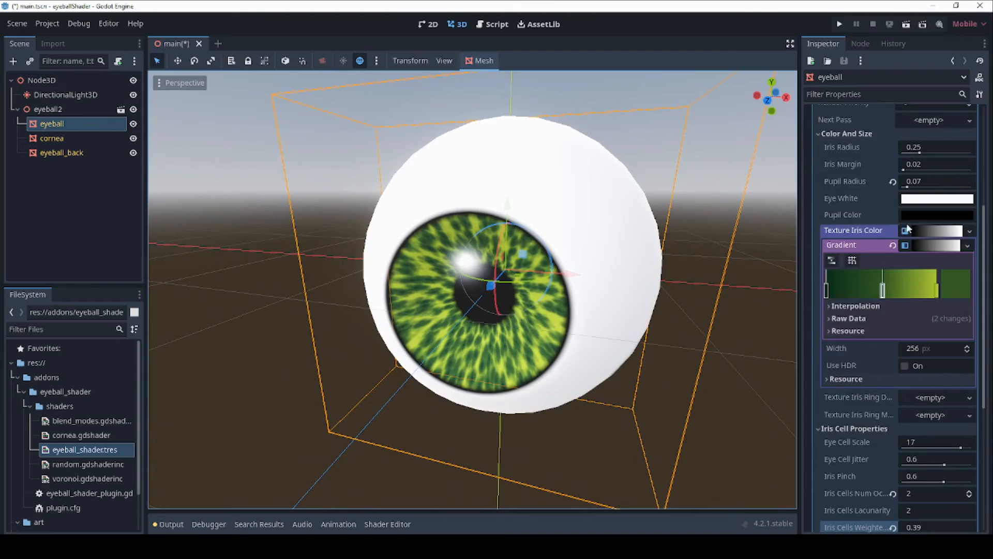
Assign a new GradientTexture1D to the first empty Texture Iris Ring property and inspect the iris.
left_click(932, 231)
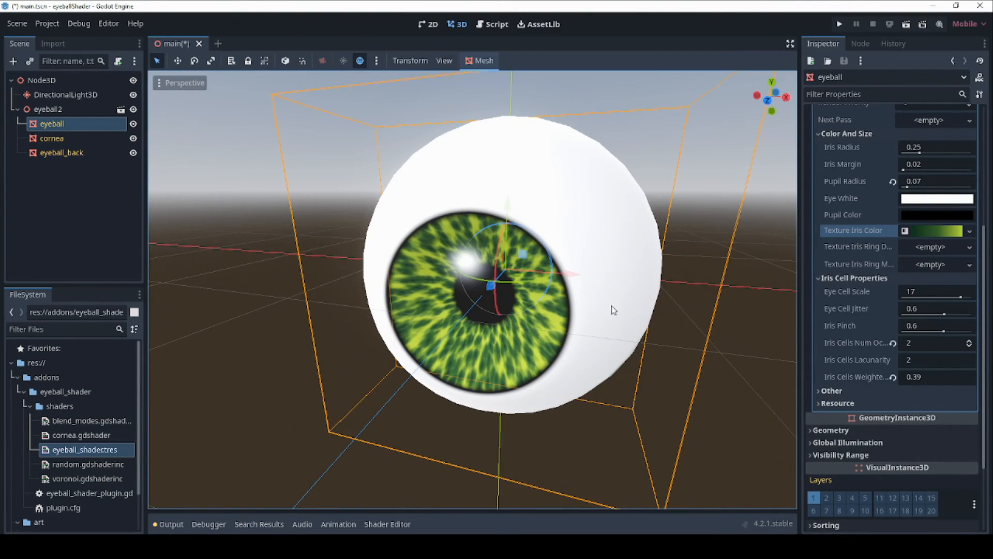
left_click(930, 246)
left_click(931, 248)
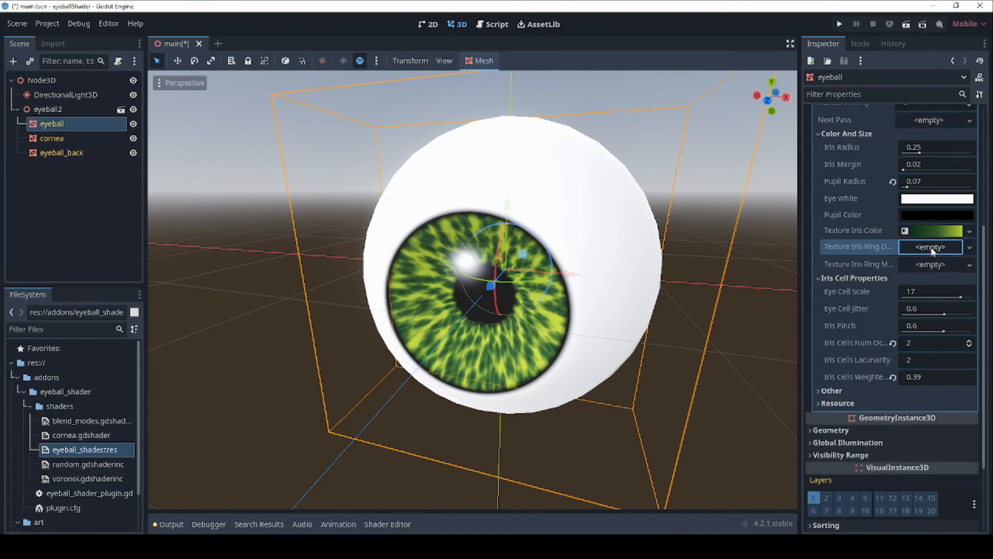
left_click(969, 248)
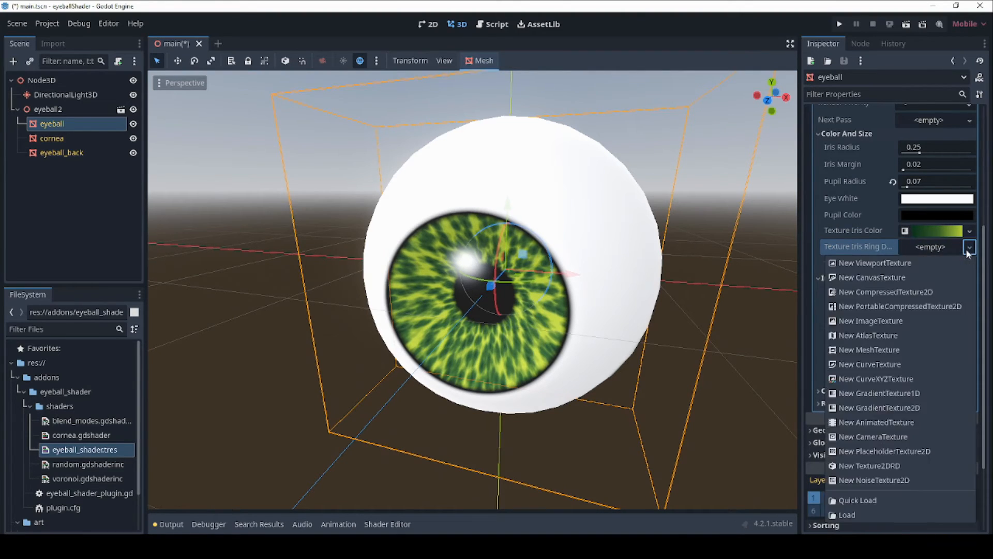
left_click(918, 393)
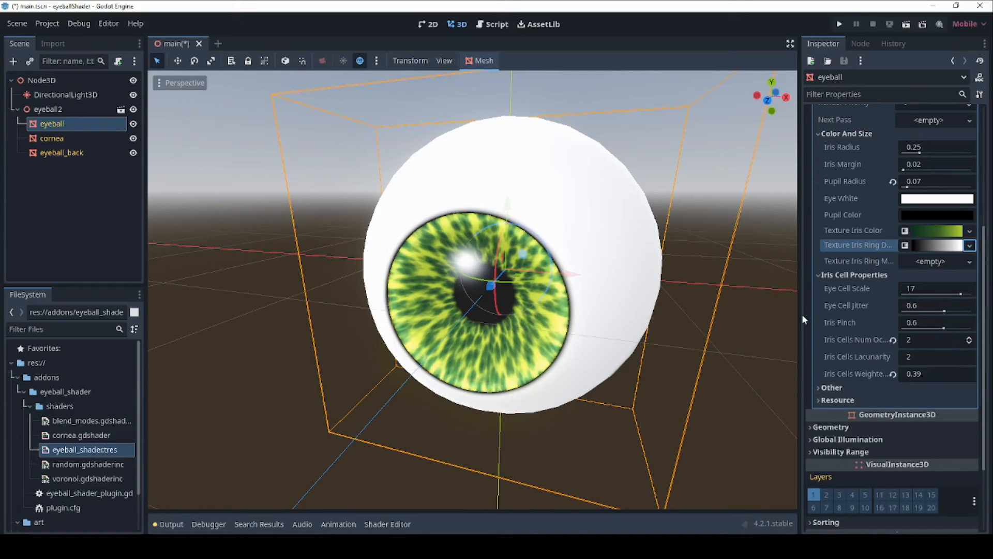
middle_click_drag(570, 301, 639, 281)
scroll(640, 279, "up", 2)
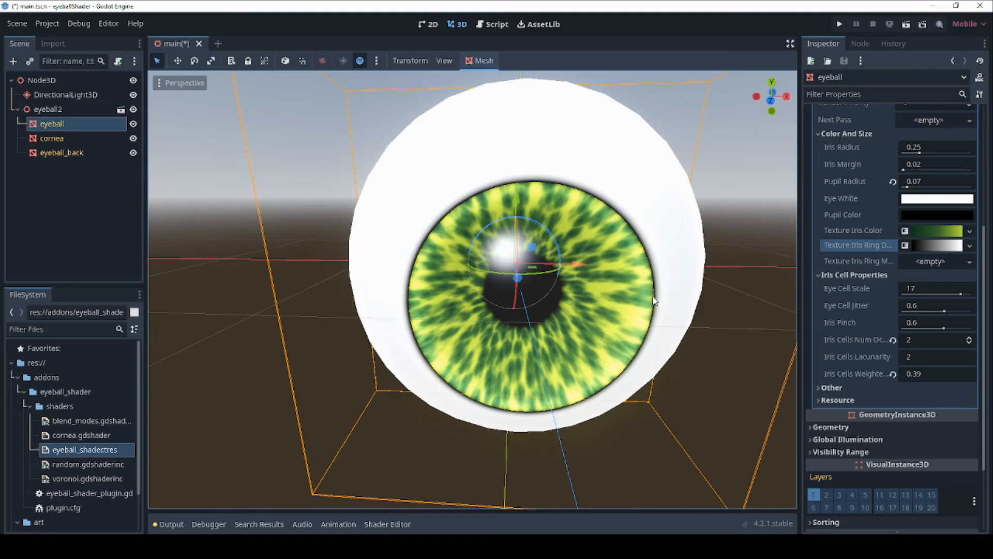
Move the ring gradient's white stop to about two thirds and add a black 000000 stop near the end.
left_click(944, 245)
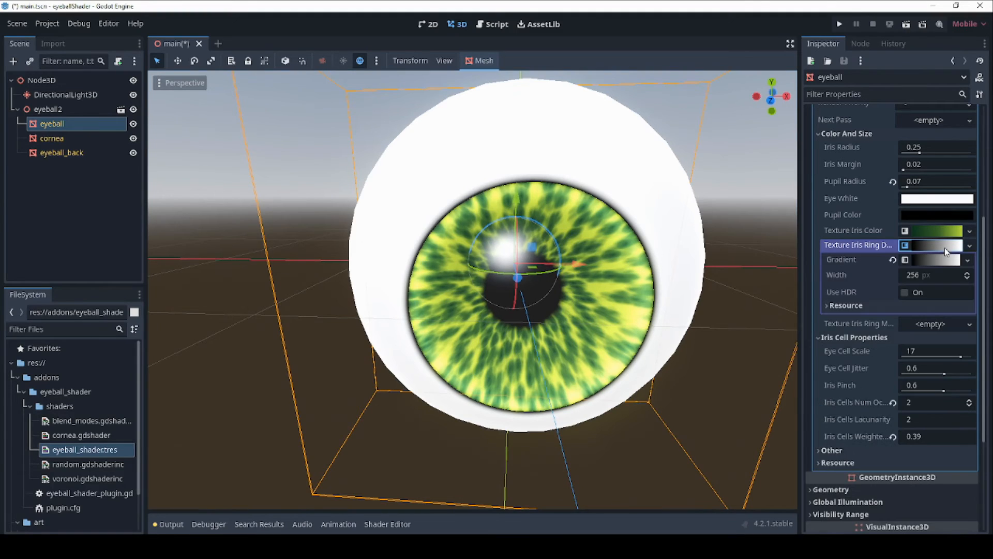
left_click(935, 259)
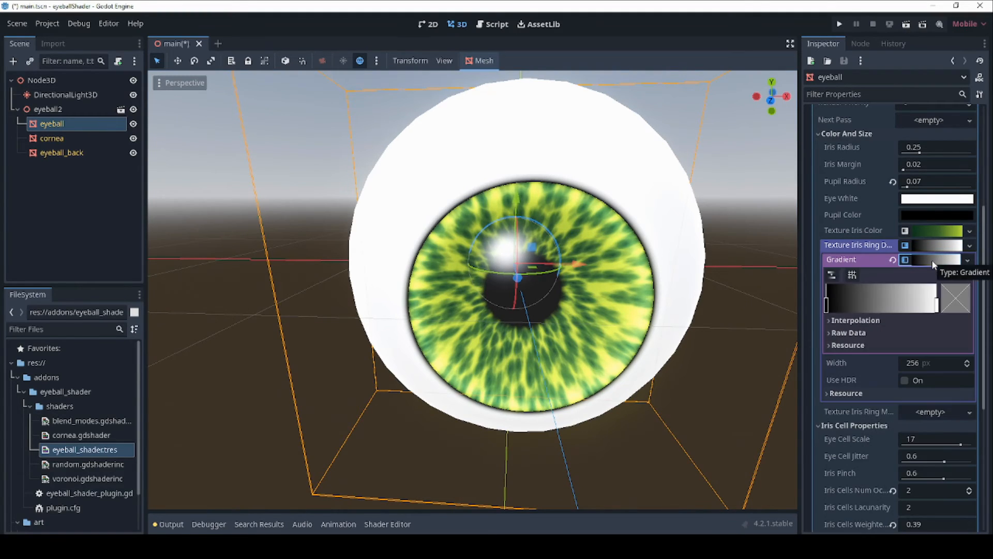
left_click_drag(937, 305, 899, 306)
left_click(926, 304)
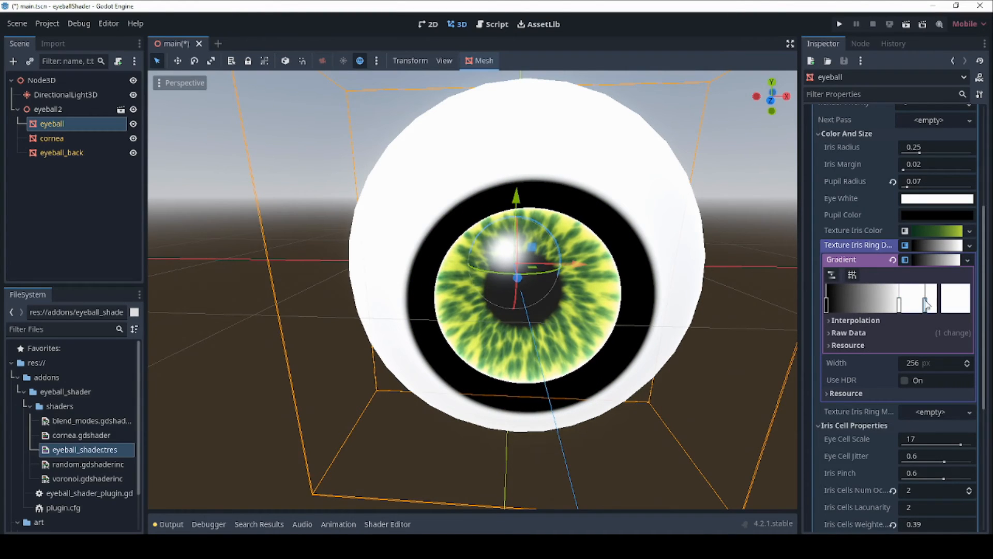
left_click(952, 304)
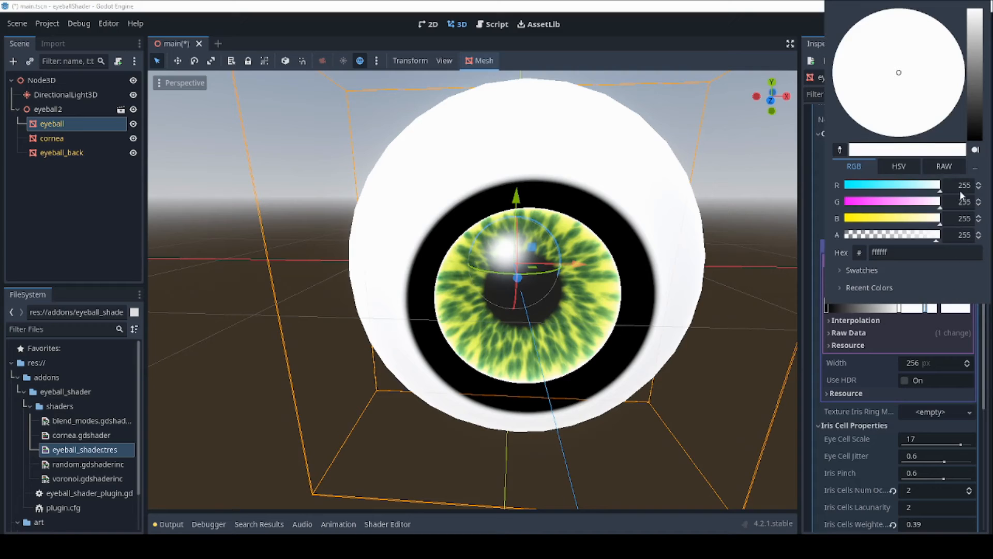
left_click_drag(974, 107, 975, 143)
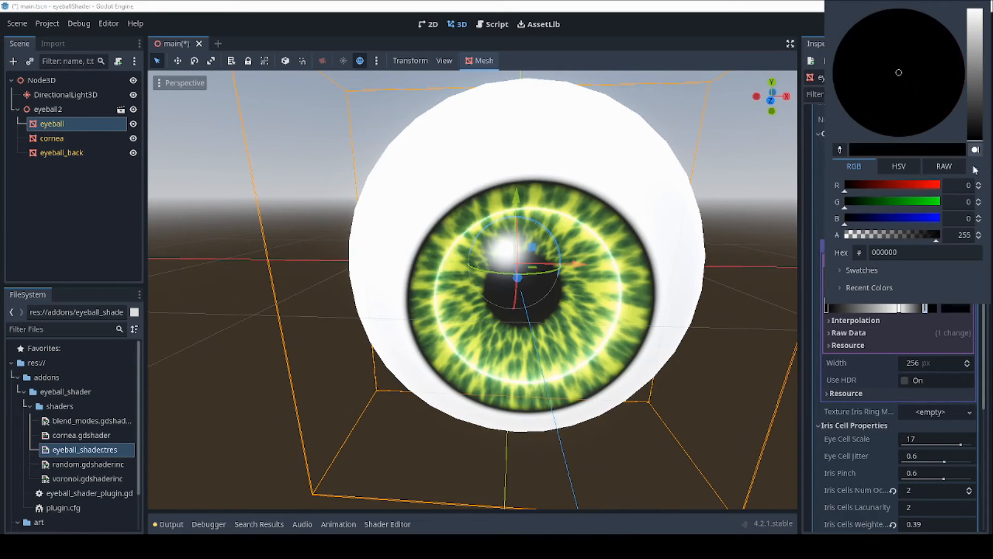
Move the ring gradient's white stop to just before the middle and darken it to light gray d9d9d9.
left_click(900, 310)
left_click_drag(900, 311, 875, 313)
left_click(961, 299)
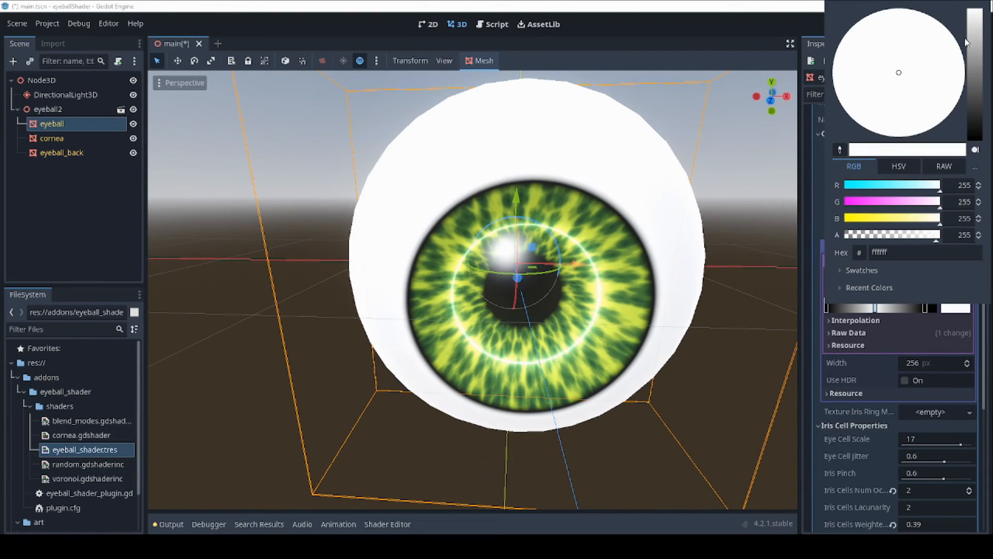
mouse_move(968, 42)
left_mouse_down()
mouse_move(975, 72)
mouse_move(976, 29)
left_mouse_up()
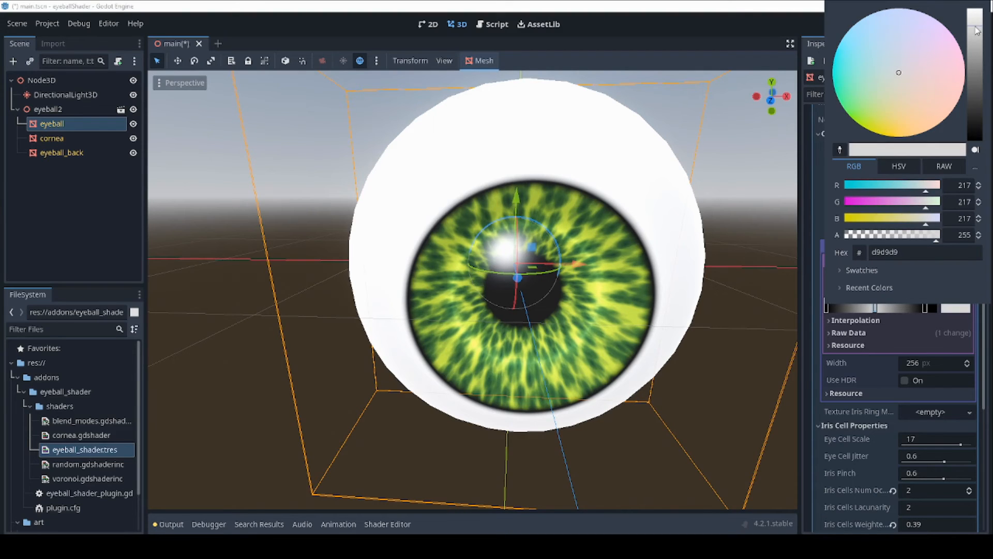
left_click(901, 330)
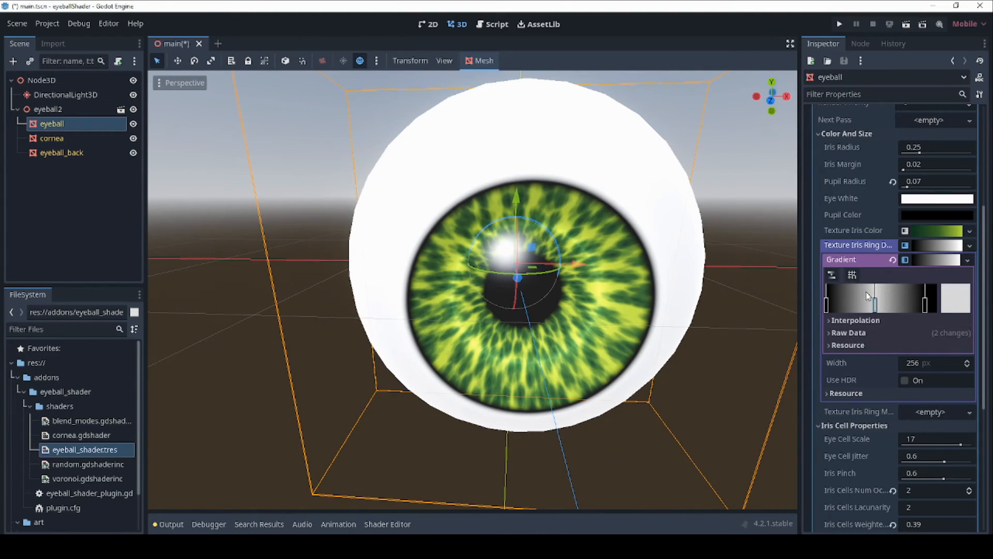
Add a gray bebebe stop beside the d9d9d9 stop in the ring gradient and set the interpolation mode to Cubic.
left_click(881, 300)
mouse_move(882, 305)
left_mouse_down()
mouse_move(907, 305)
mouse_move(865, 306)
mouse_move(894, 306)
left_mouse_up()
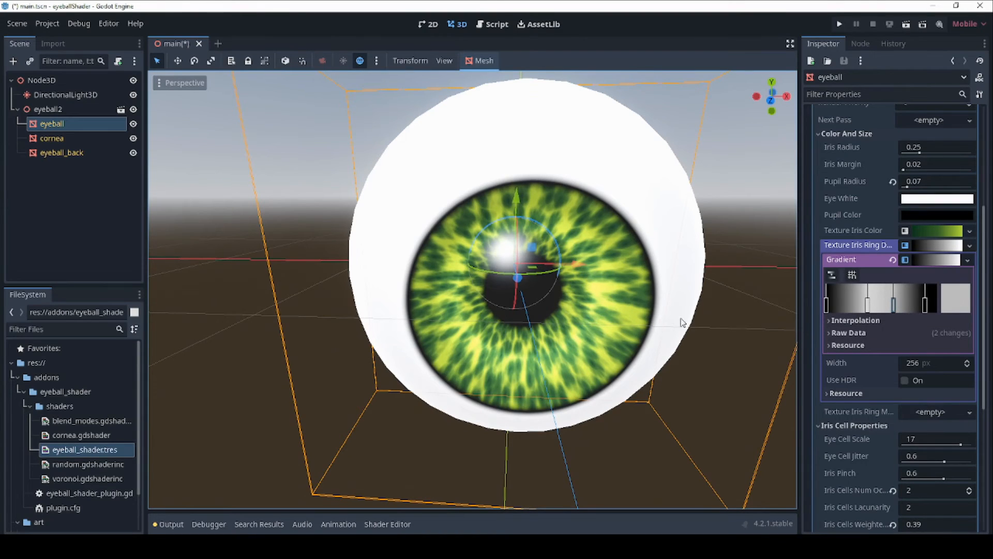
left_click(859, 320)
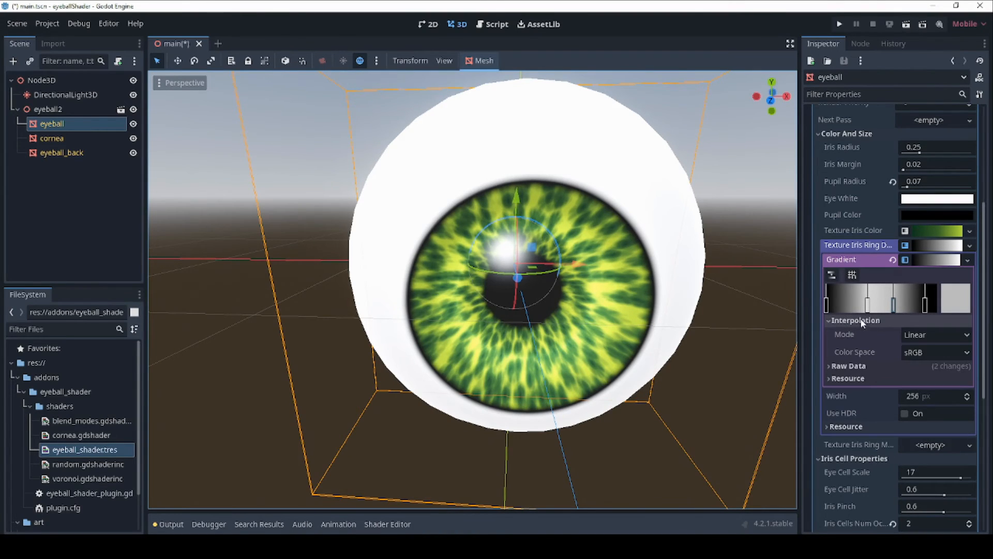
left_click(924, 333)
left_click(925, 380)
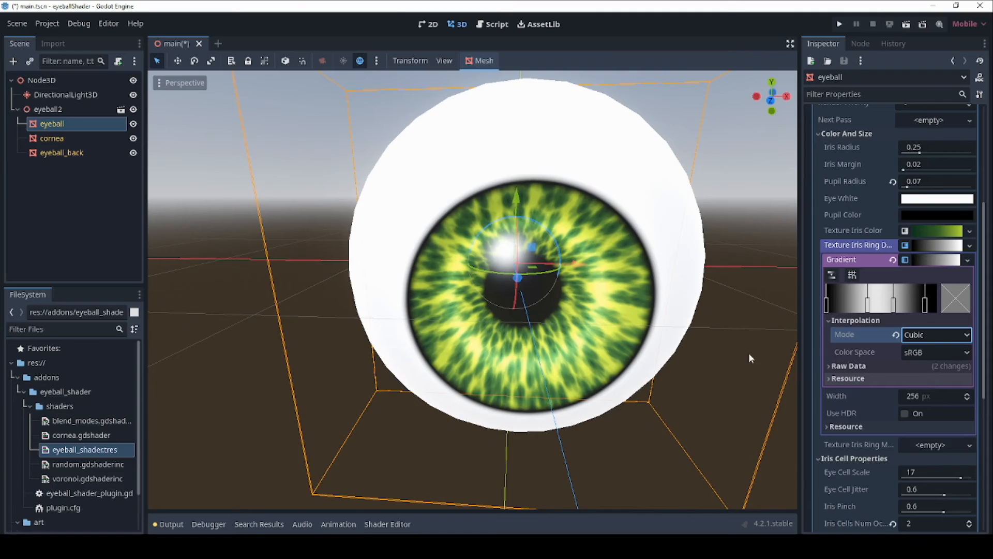
Shift the gray bebebe stop slightly toward the black end stop, lighten it to about d4d4d4, and inspect the iris.
middle_click_drag(616, 301, 574, 295)
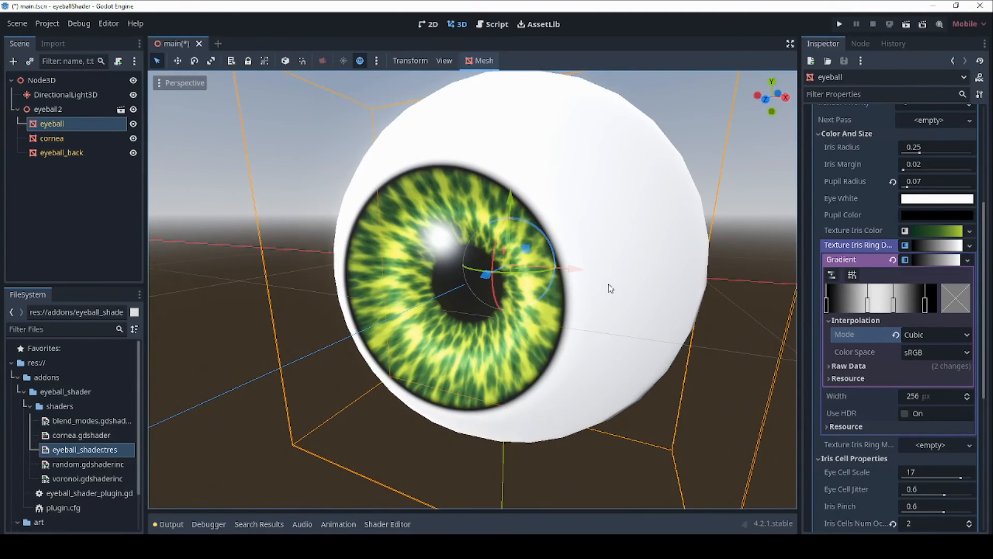
left_click_drag(895, 309, 901, 310)
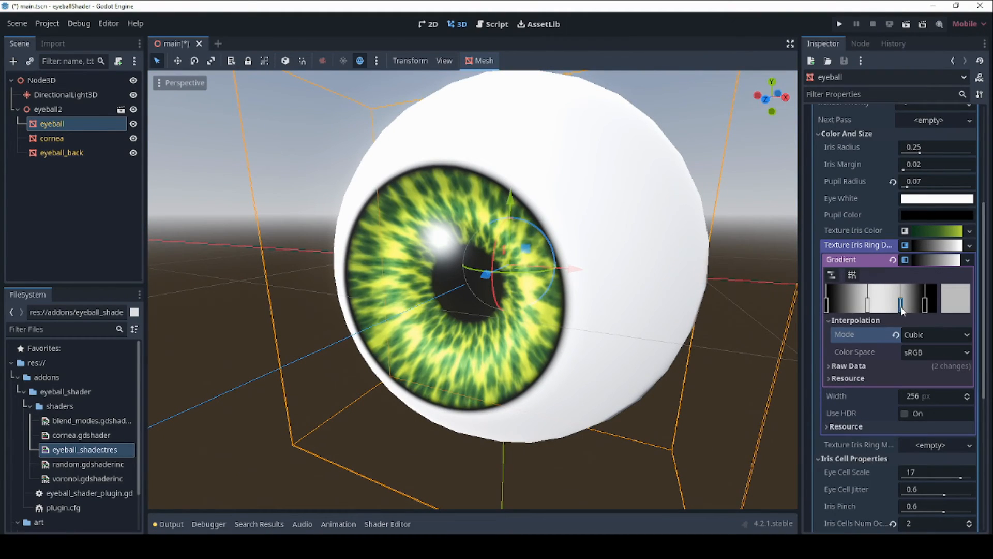
left_click(956, 299)
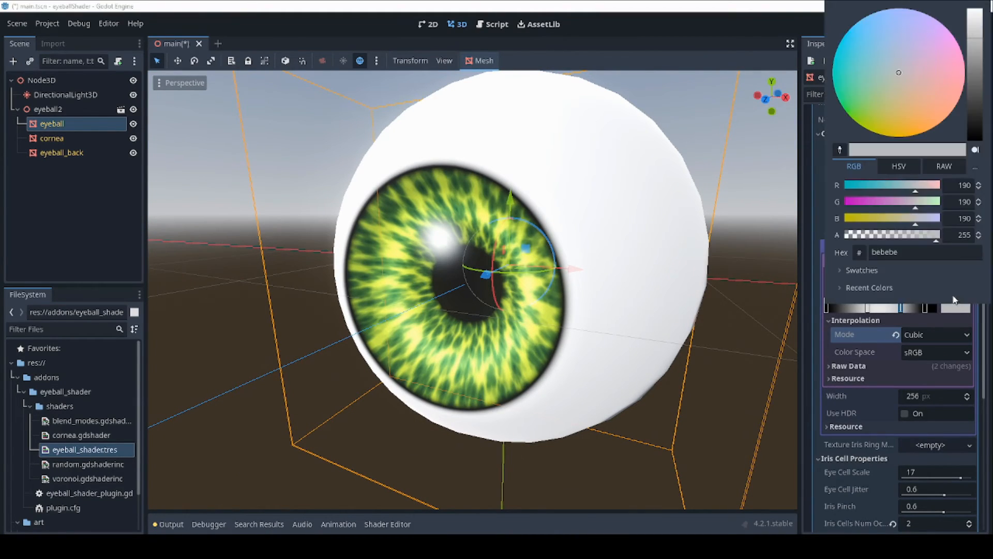
left_click_drag(971, 40, 978, 30)
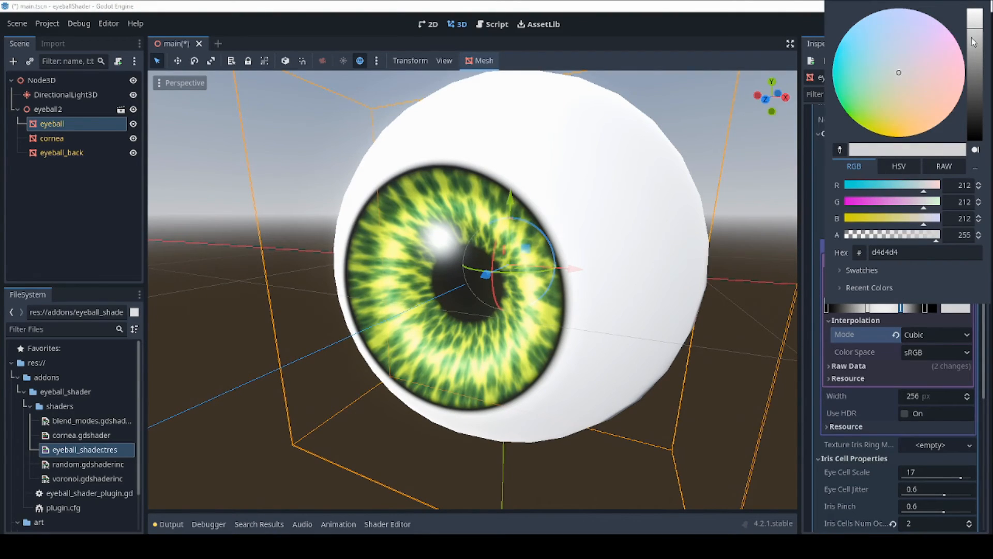
left_click(665, 244)
middle_click_drag(591, 315, 621, 328)
scroll(620, 329, "down", 3)
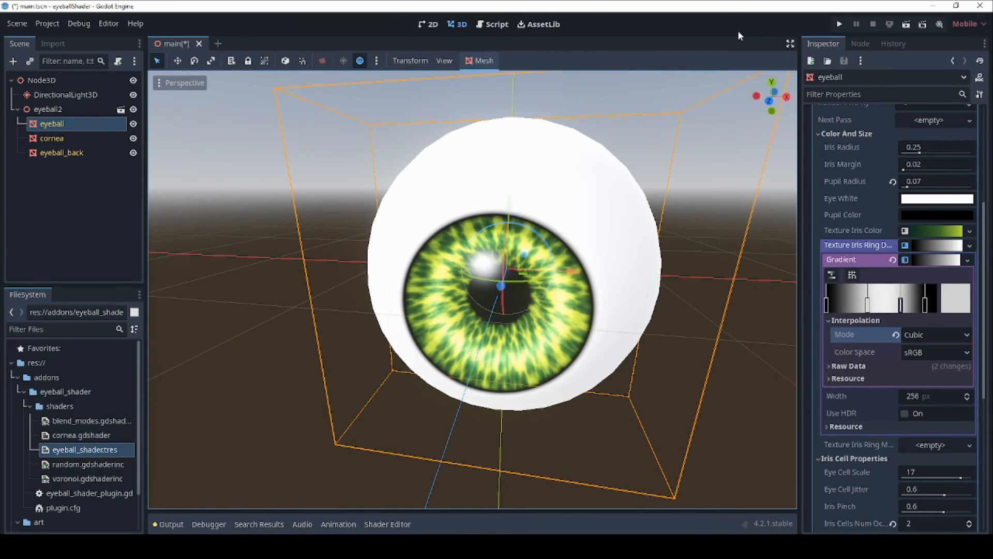
left_click(929, 251)
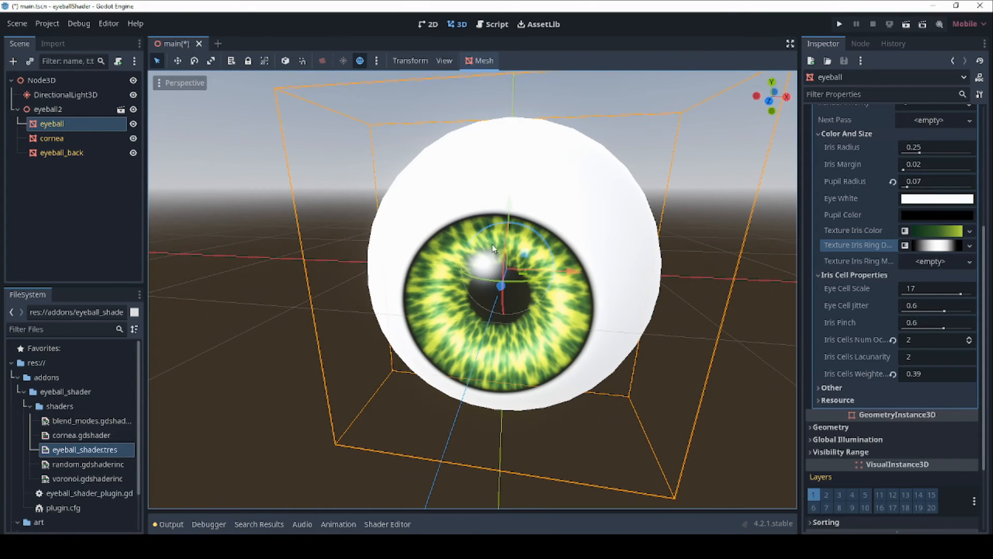
mouse_move(549, 317)
middle_mouse_down()
mouse_move(562, 302)
mouse_move(566, 310)
middle_mouse_up()
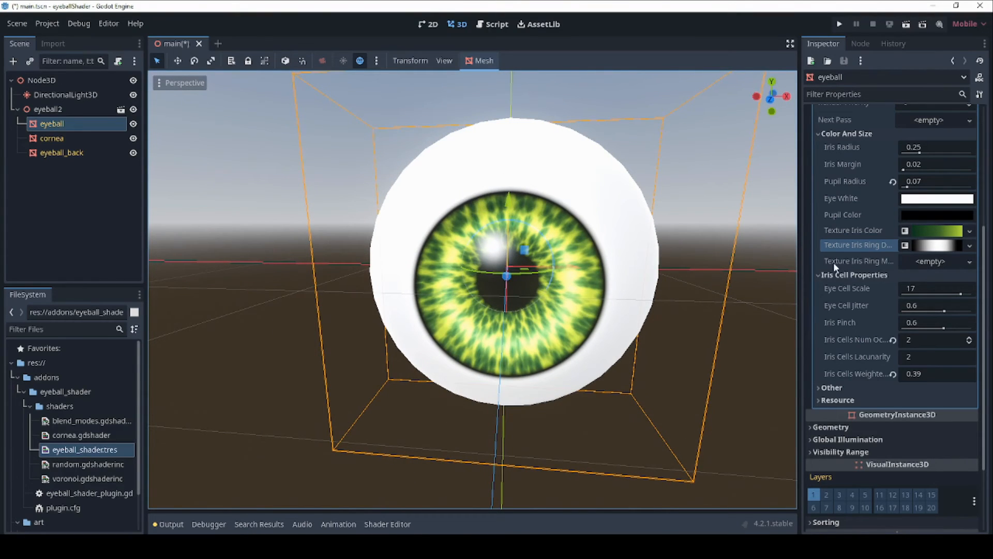
Widen the property pane and assign a new GradientTexture1D to the eyeball's Texture Iris Ring Mult.
left_click_drag(800, 257, 757, 260)
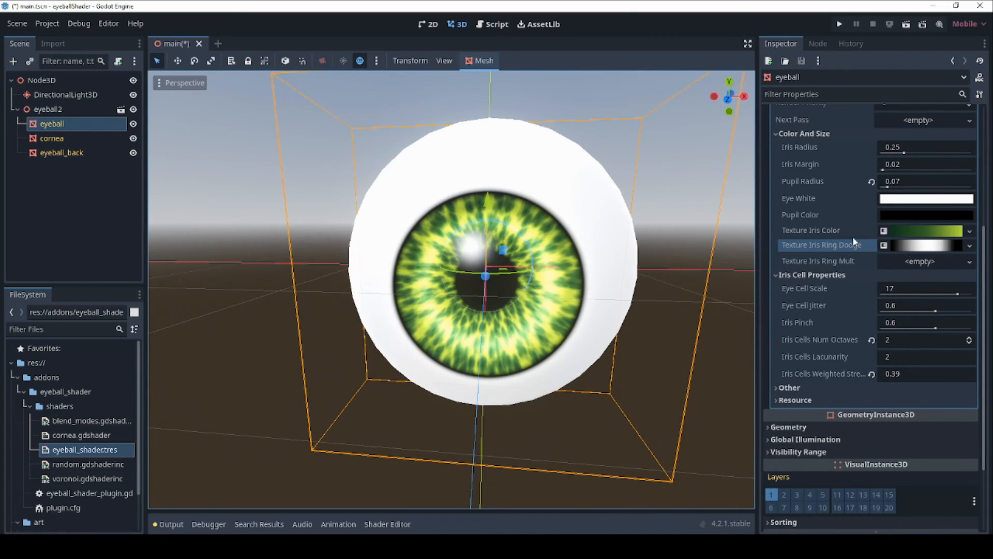
left_click(927, 262)
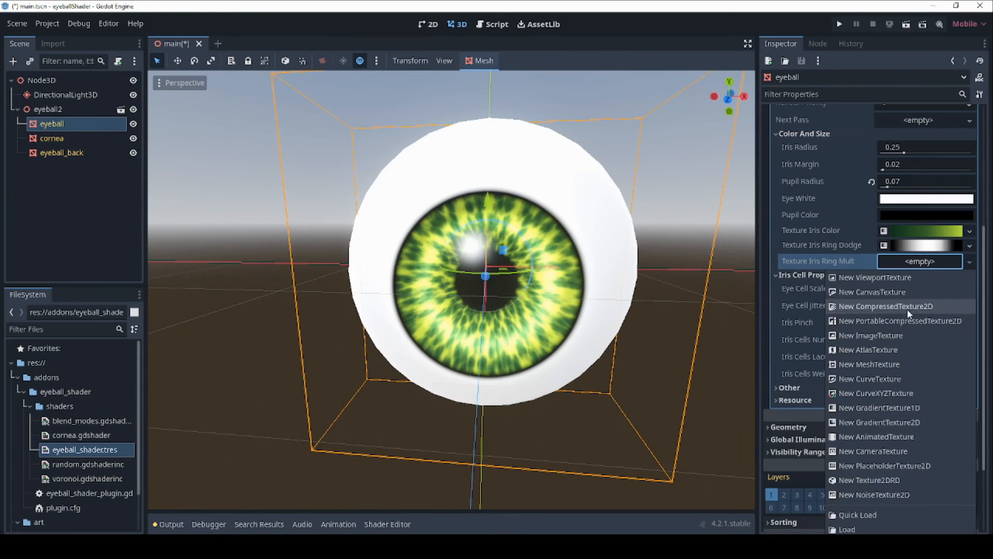
left_click(913, 410)
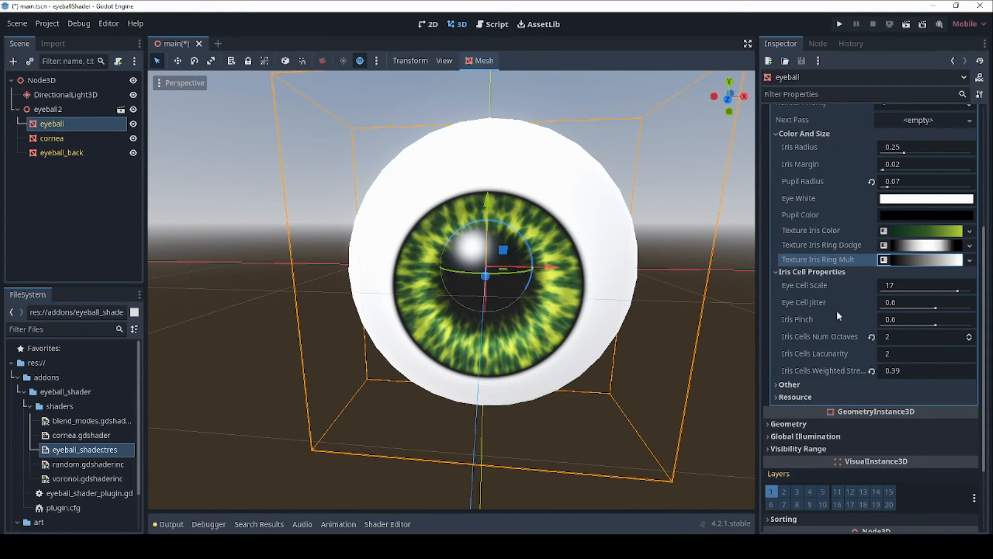
scroll(636, 252, "up", 3)
scroll(636, 252, "down", 2)
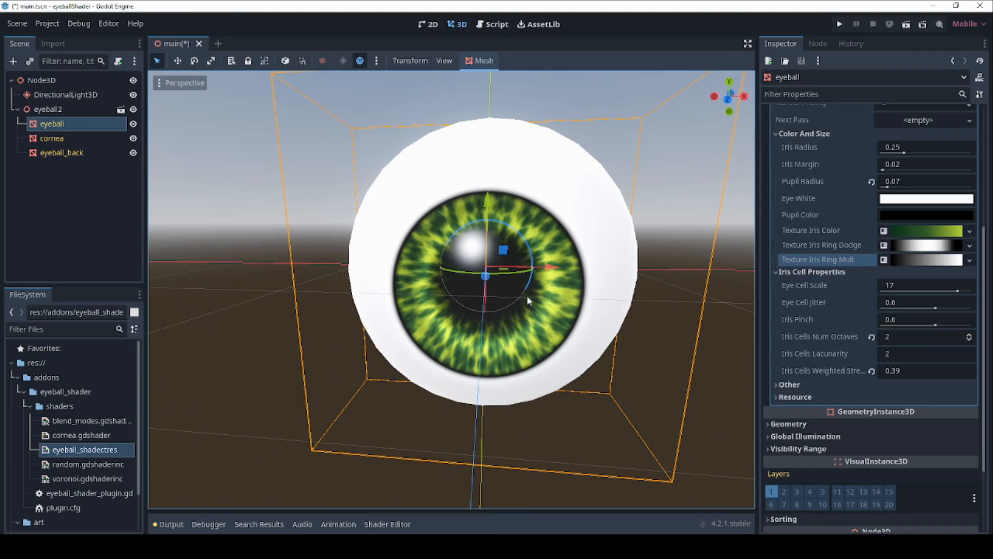
In the ring mult gradient, move the white stop to the middle and add a black 000000 stop at the end.
left_click(931, 260)
left_click(941, 275)
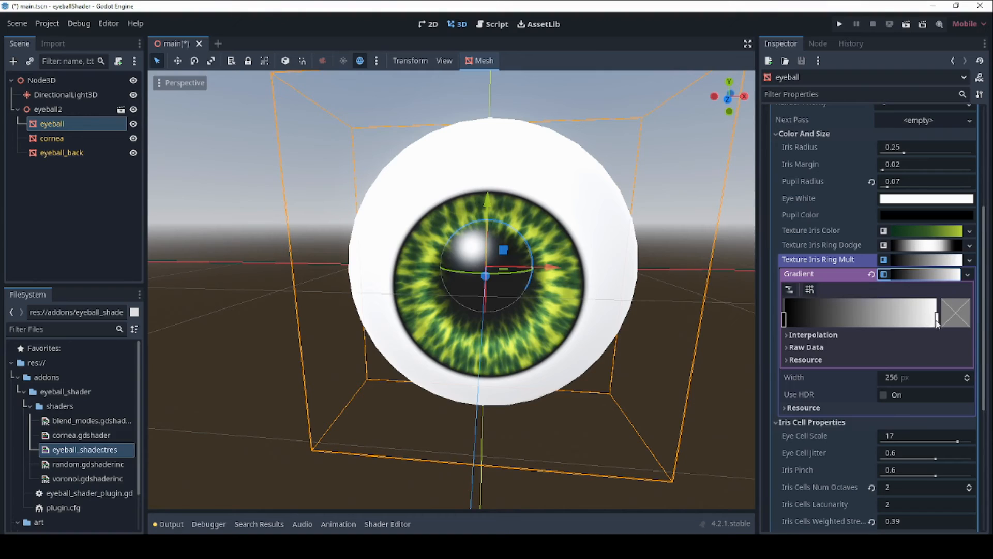
left_click_drag(937, 319, 870, 323)
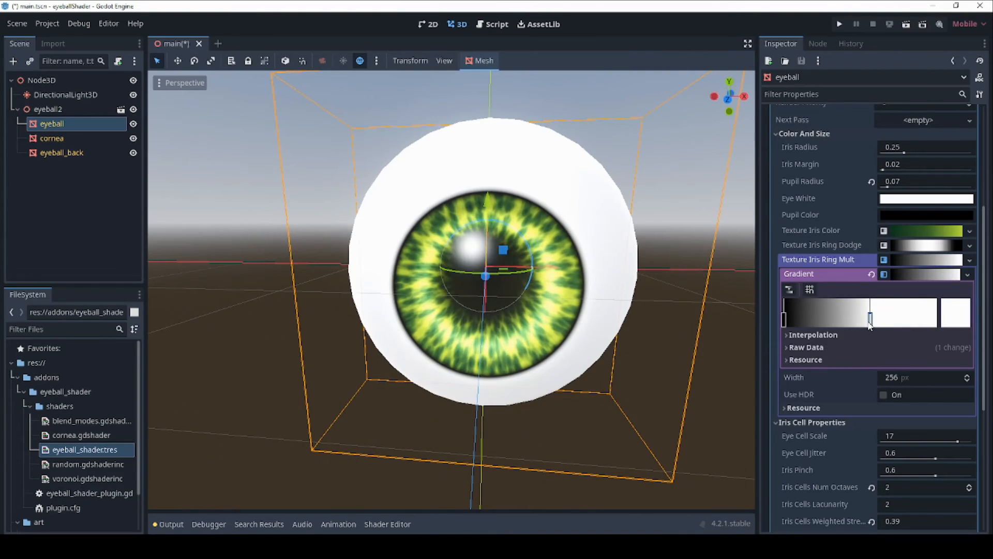
left_click(918, 319)
left_click_drag(920, 321, 937, 321)
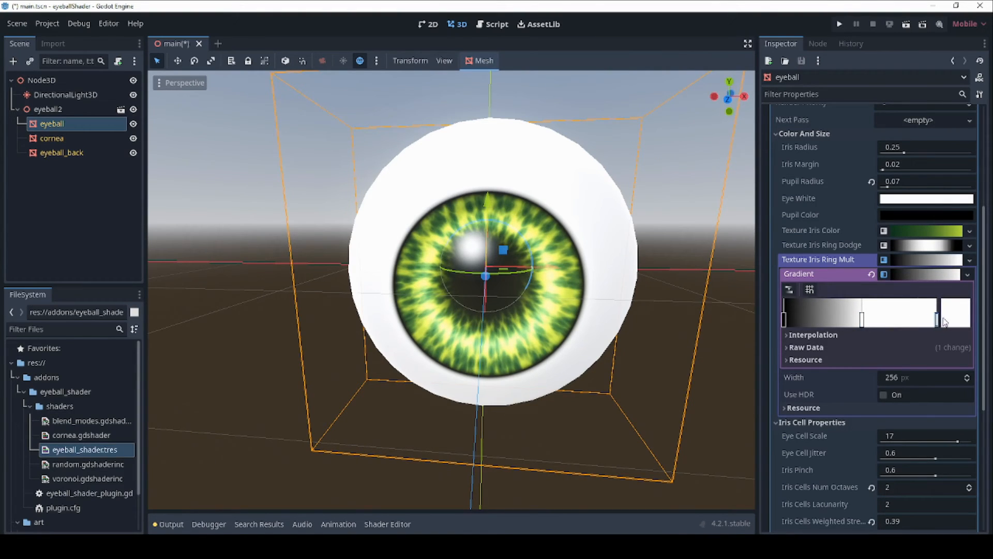
left_click(955, 312)
left_click_drag(926, 126, 928, 141)
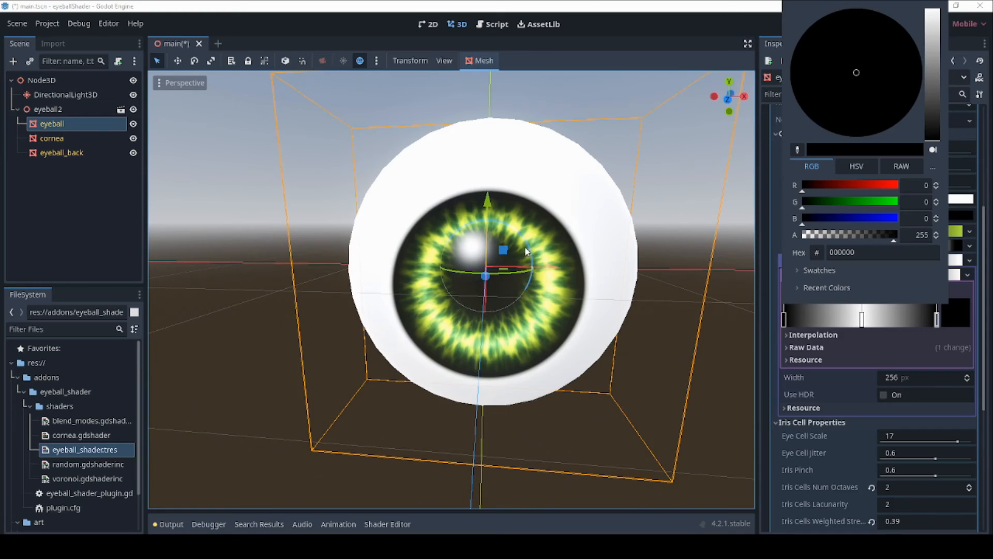
Split the ring mult gradient's middle into two separate stops and make the one past the middle white ffffff.
left_click(859, 326)
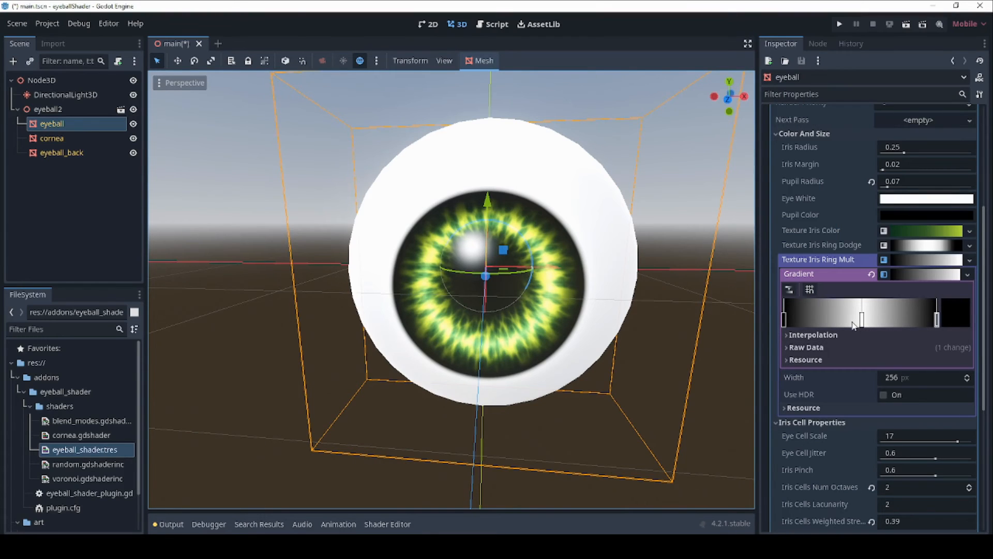
mouse_move(861, 322)
left_mouse_down()
mouse_move(846, 322)
mouse_move(874, 323)
left_mouse_up()
left_click(854, 320)
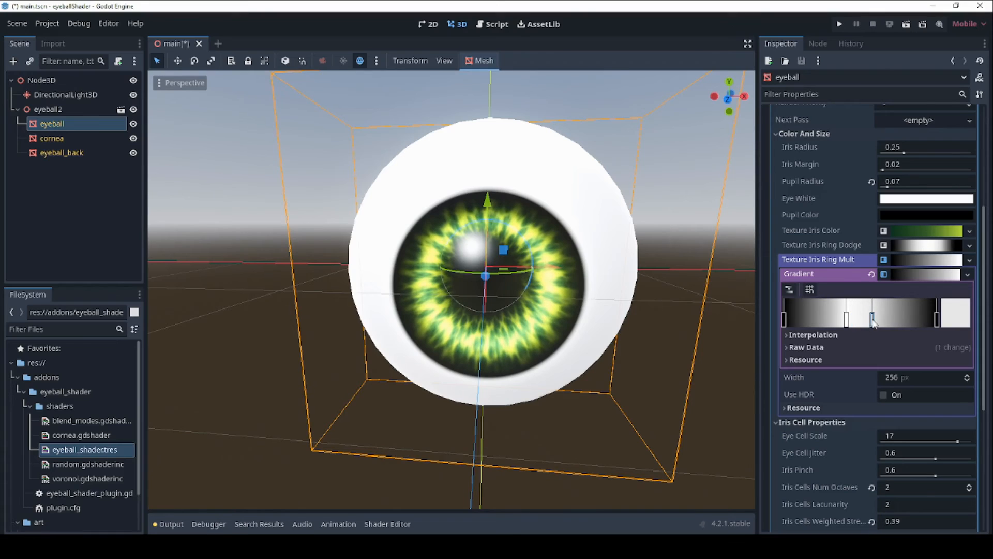
left_click(956, 318)
left_click_drag(931, 58, 928, 2)
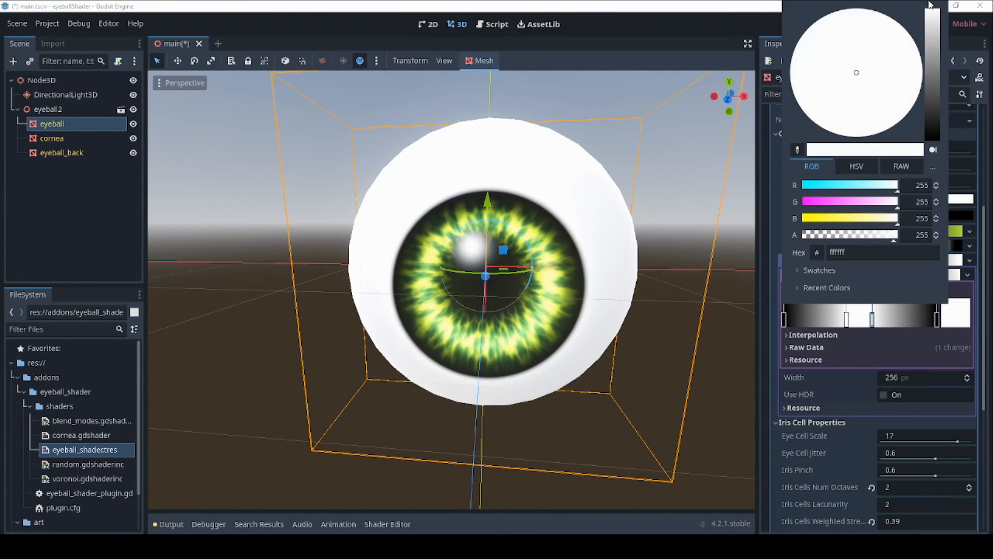
left_click(749, 13)
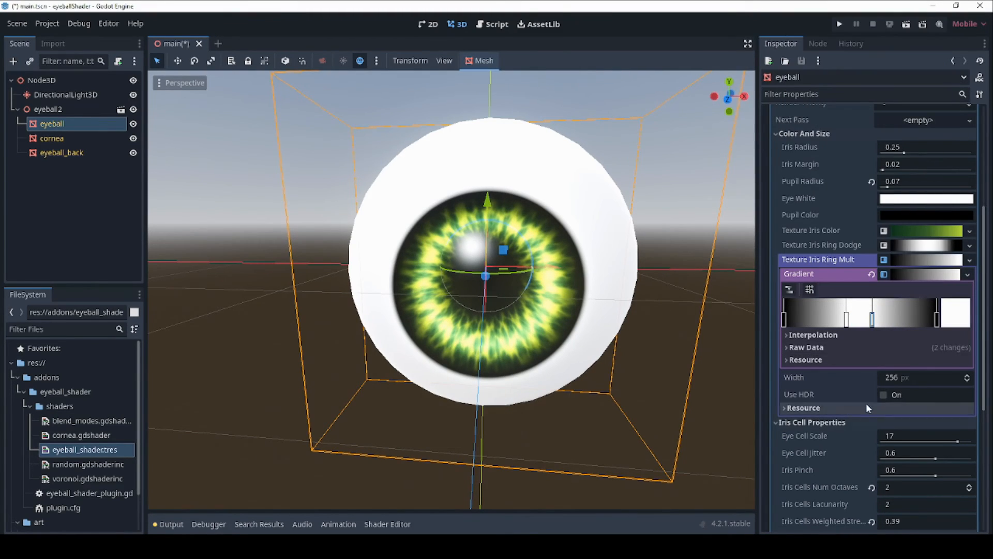
Set the ring mult gradient's interpolation mode to Cubic, spread its two white stops toward the black ends, and inspect the iris.
left_click(854, 335)
left_click(905, 353)
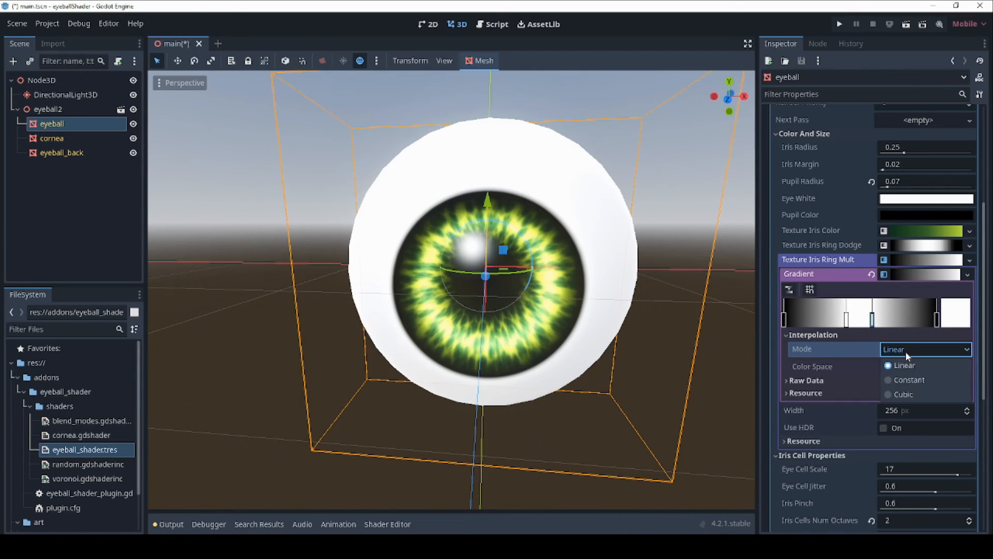
left_click(913, 386)
left_click_drag(872, 318, 914, 320)
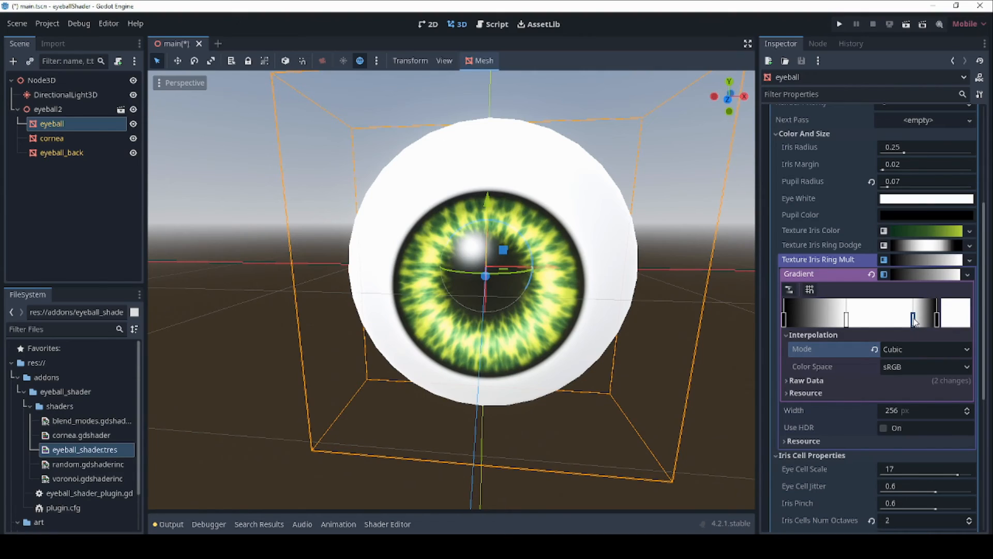
left_click_drag(847, 318, 806, 328)
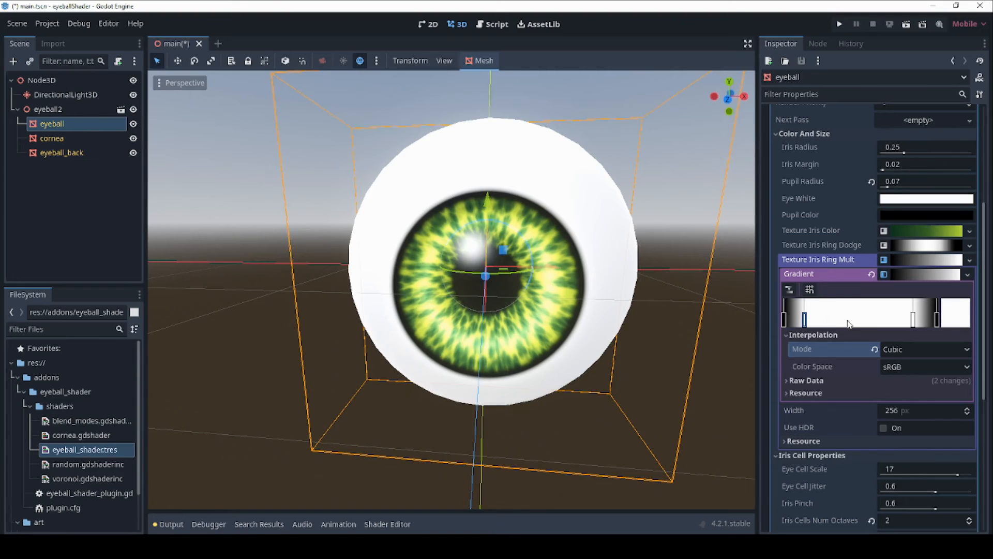
left_click_drag(914, 319, 911, 325)
scroll(630, 335, "down", 4)
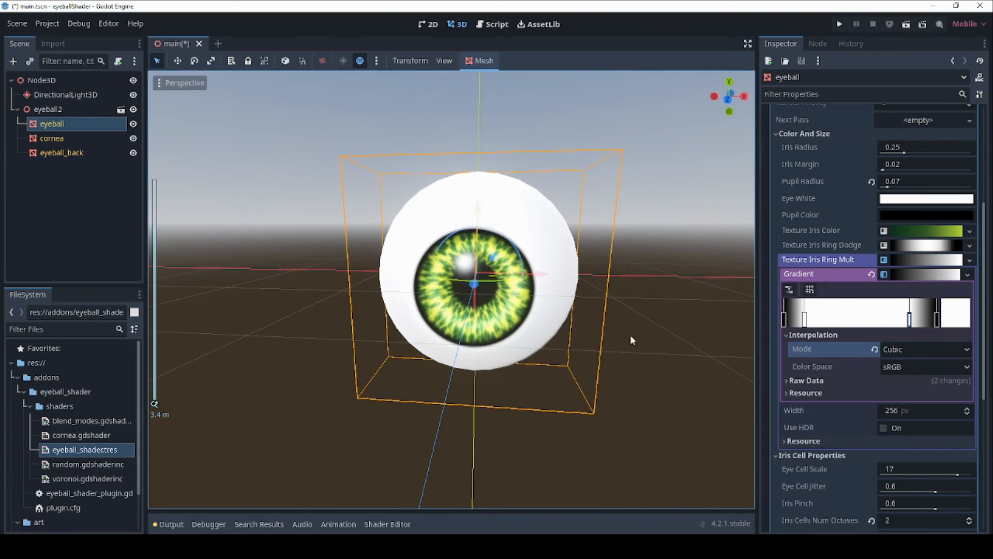
middle_click_drag(599, 359, 561, 359)
scroll(571, 344, "up", 4)
scroll(569, 362, "down", 3)
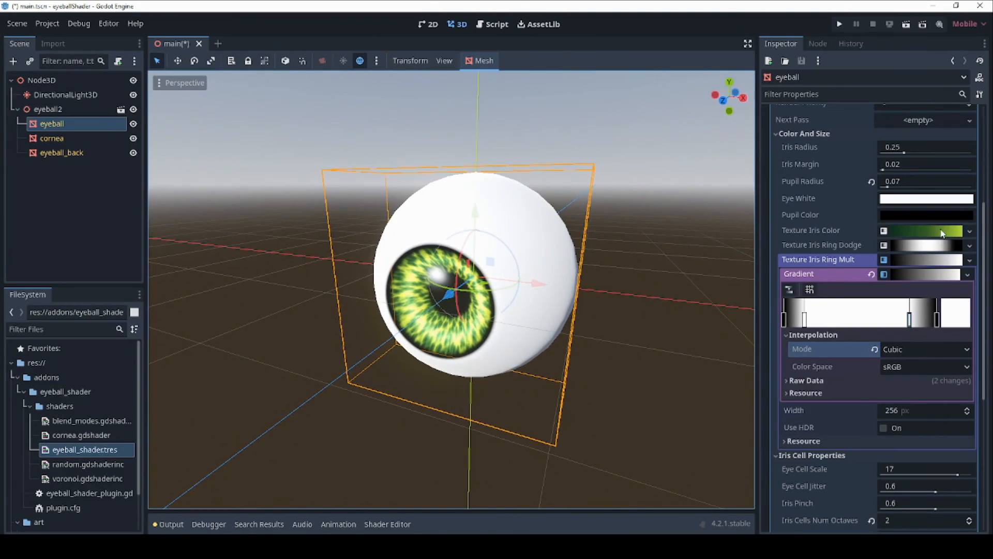
Darken the bright green end stop of the Texture Iris Color gradient to olive green, shift it slightly inward, and inspect the iris.
left_click(941, 231)
left_click(937, 247)
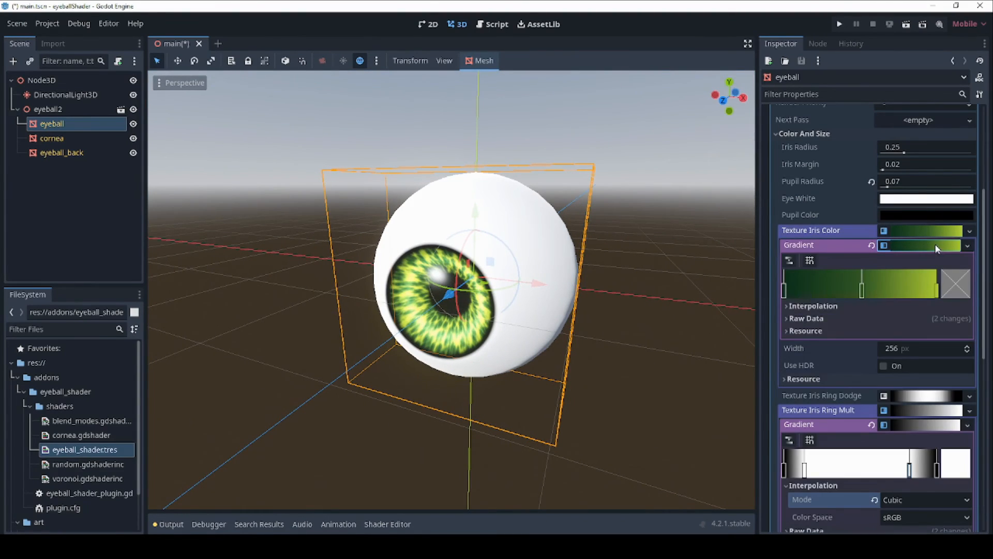
left_click(862, 291)
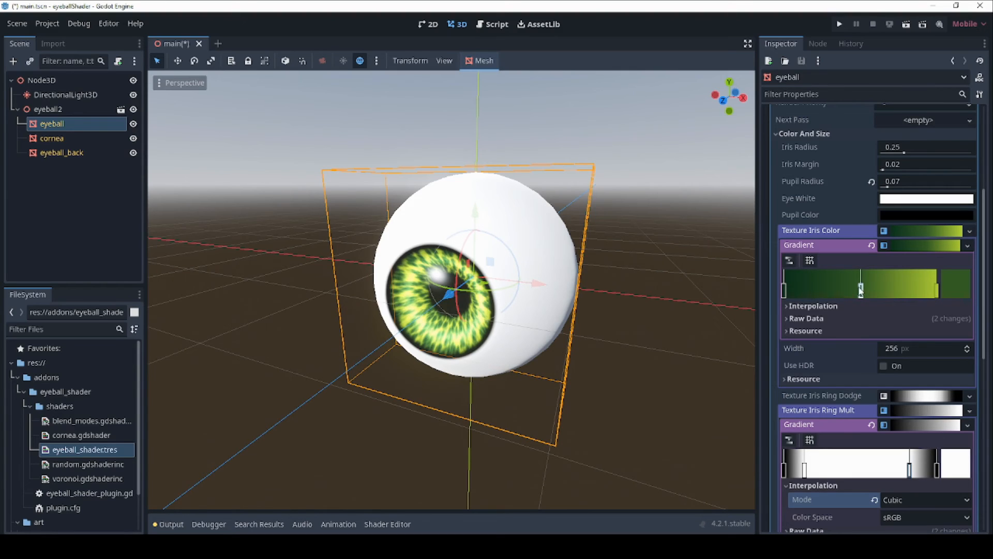
mouse_move(876, 287)
left_mouse_down()
mouse_move(889, 285)
mouse_move(860, 286)
left_mouse_up()
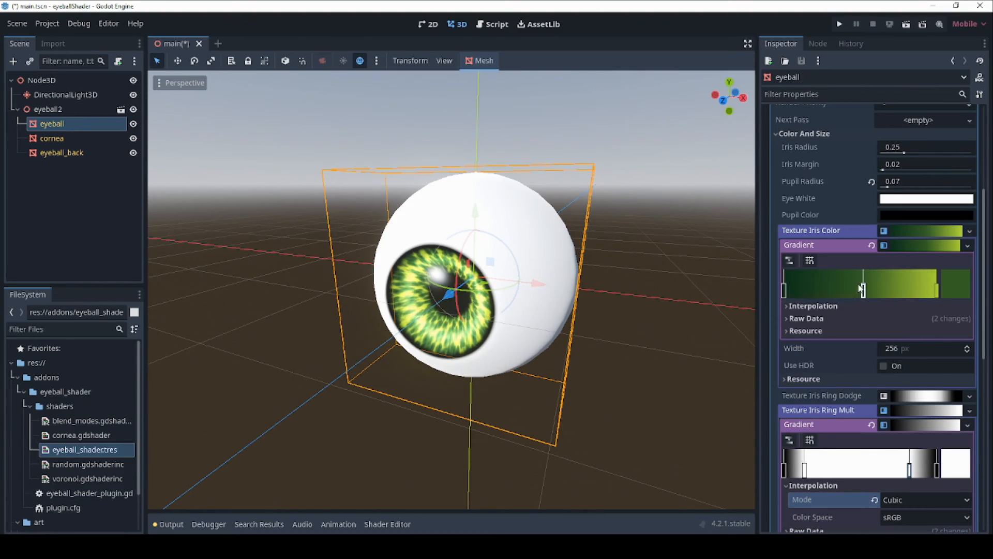
left_click(936, 293)
left_click(960, 287)
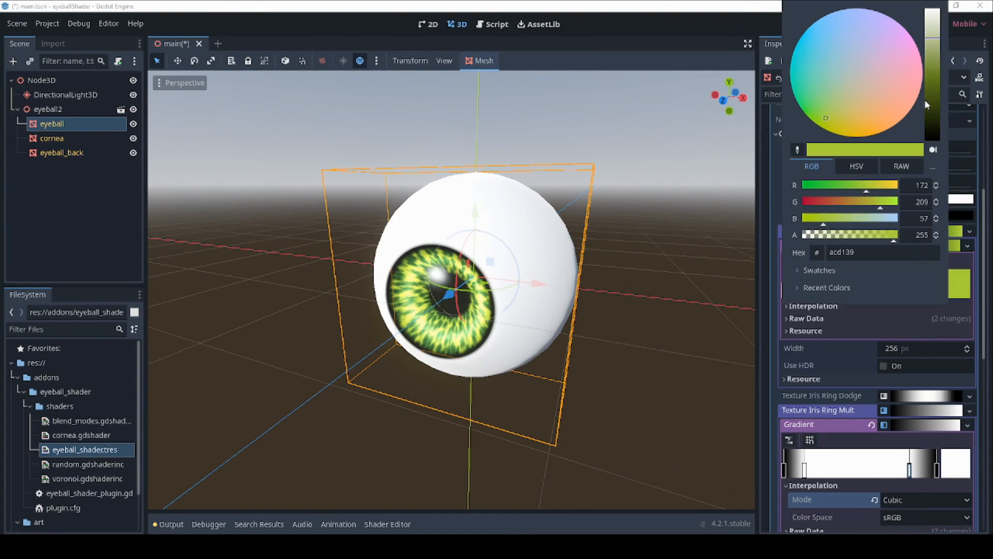
left_click_drag(936, 70, 936, 73)
scroll(618, 207, "up", 2)
left_click(618, 213)
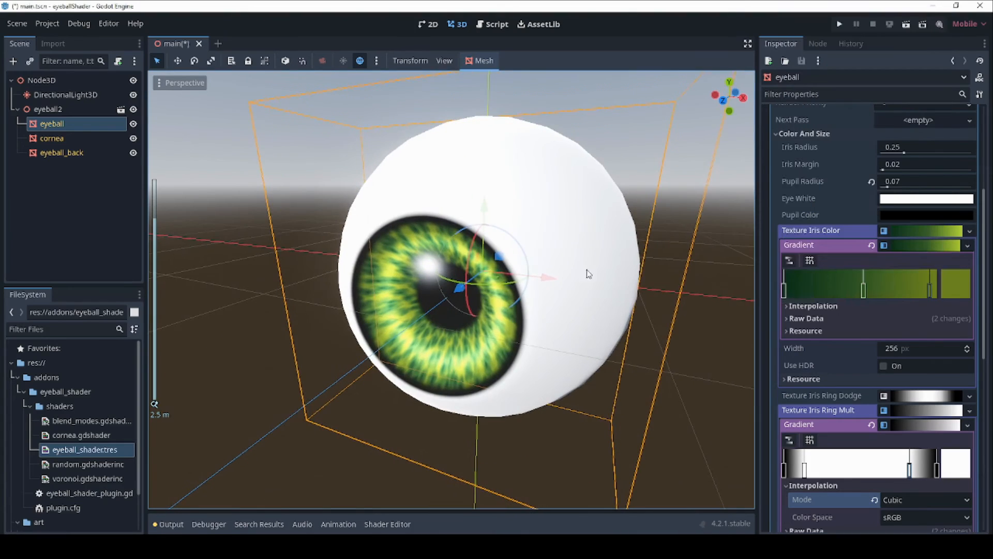
middle_click_drag(594, 270, 602, 296)
scroll(622, 304, "down", 2)
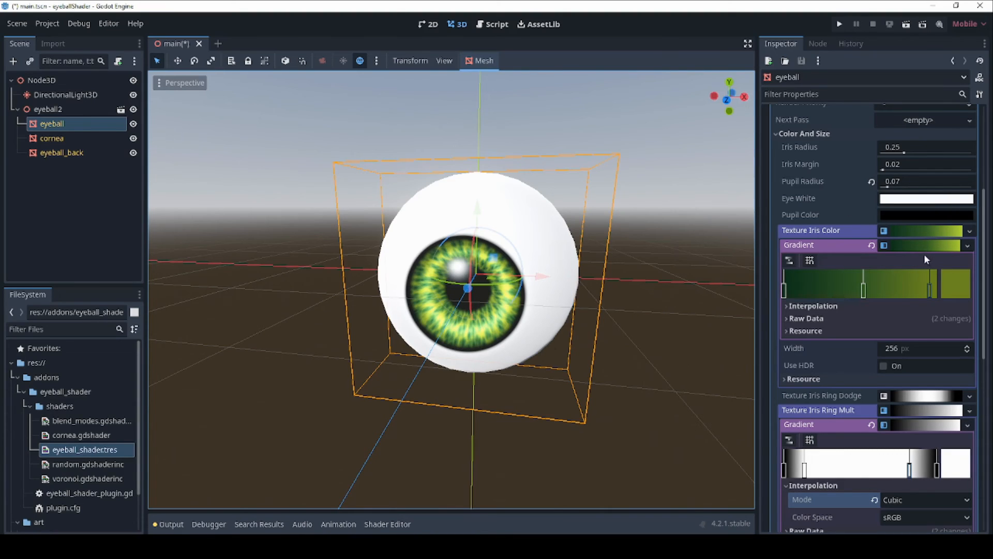
Collapse the iris color and ring mult gradient settings and examine the finished eyeball from several angles and distances.
left_click(923, 231)
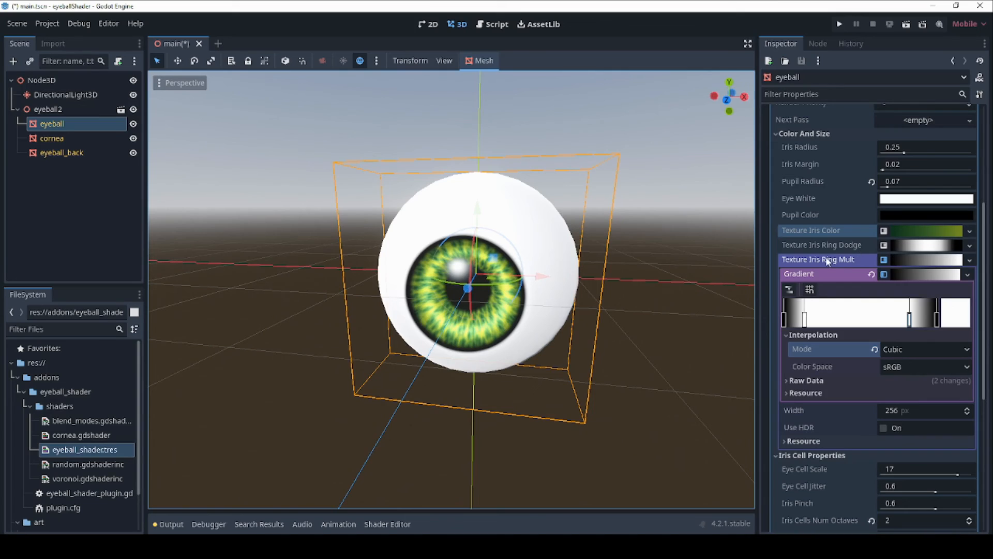
left_click(911, 257)
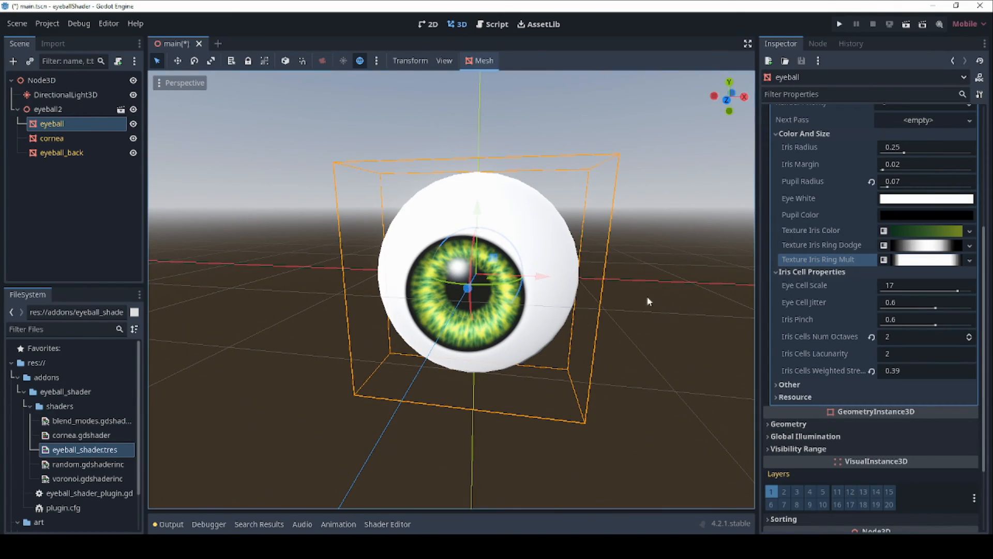
scroll(604, 262, "up", 3)
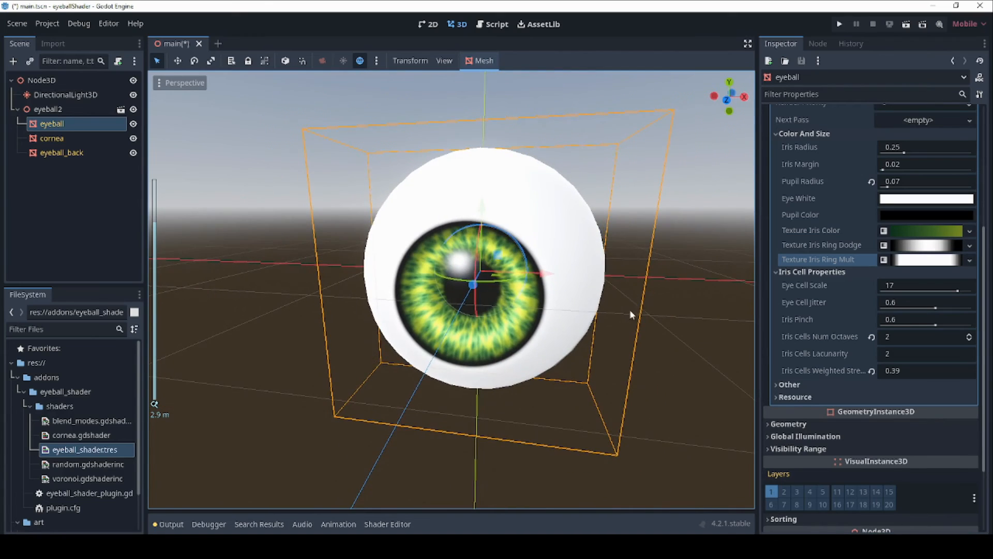
scroll(629, 309, "down", 3)
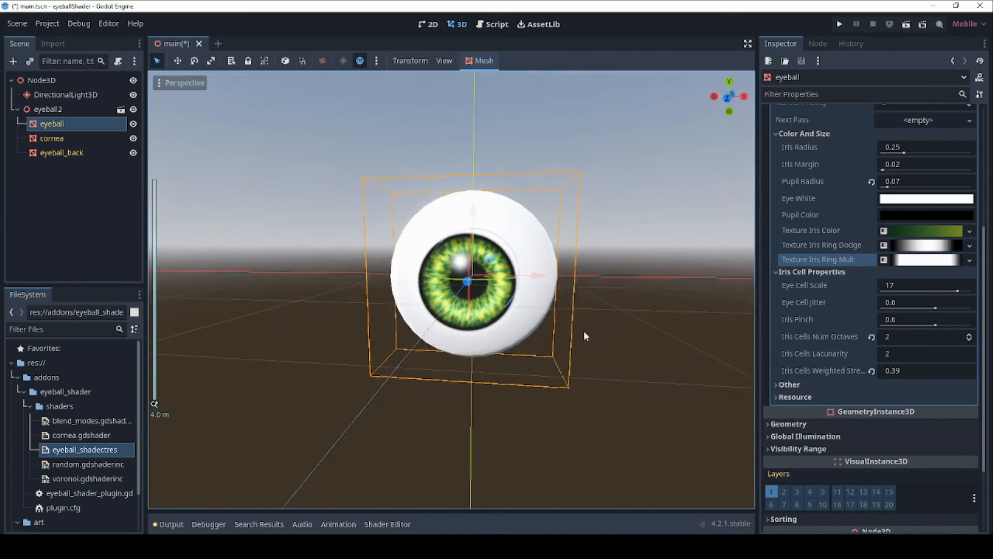
middle_click_drag(586, 337, 343, 250)
scroll(457, 324, "down", 4)
scroll(536, 327, "down", 3)
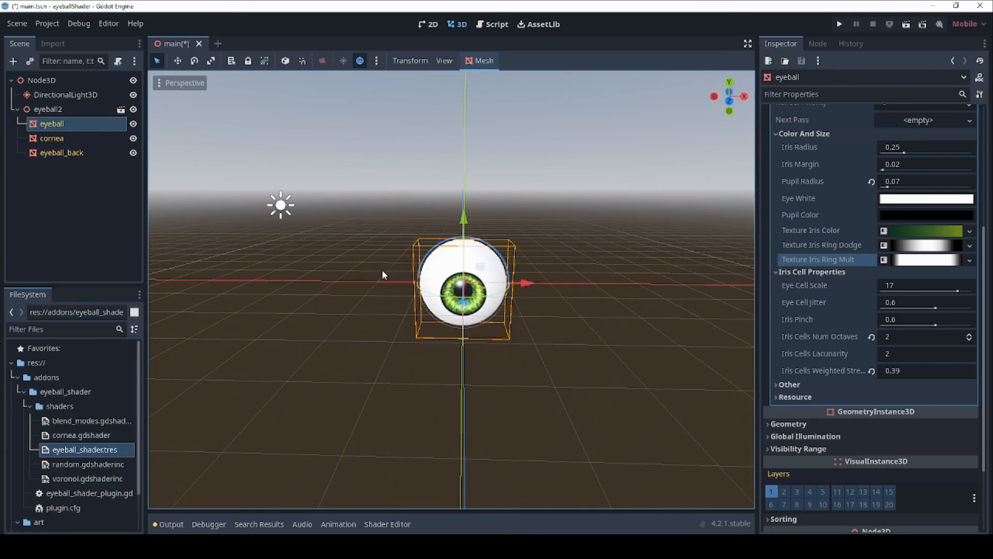
scroll(382, 274, "up", 5)
middle_click_drag(517, 331, 495, 336)
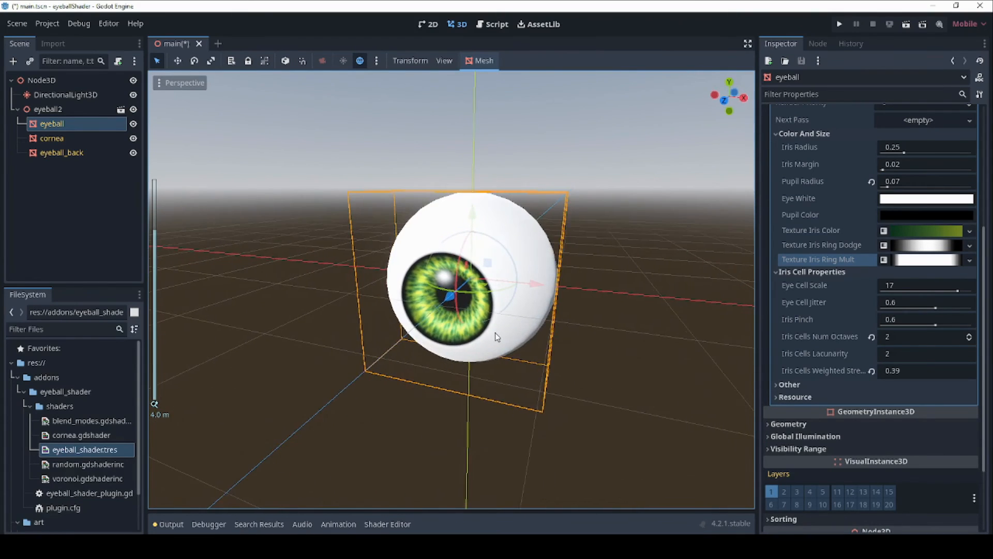
scroll(496, 337, "up", 2)
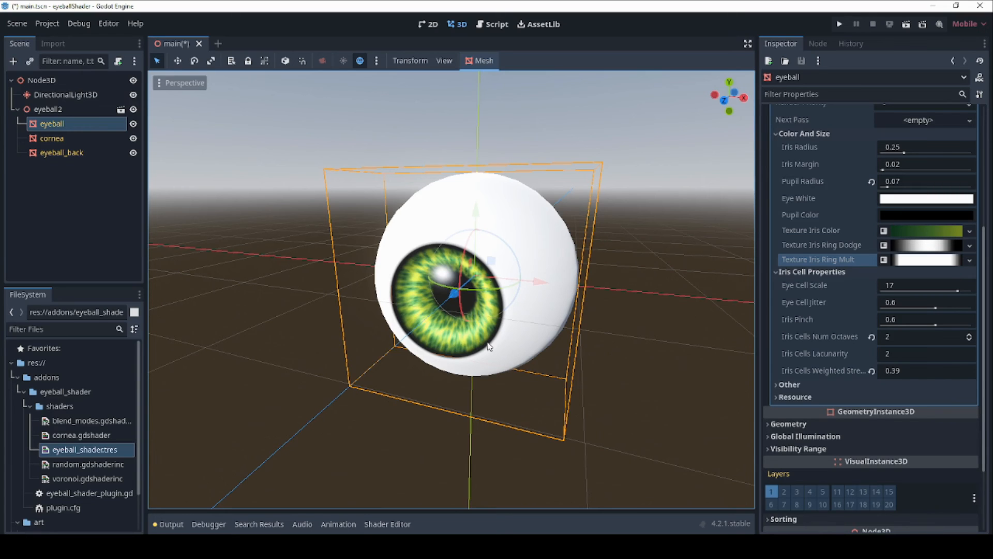
scroll(485, 290, "down", 3)
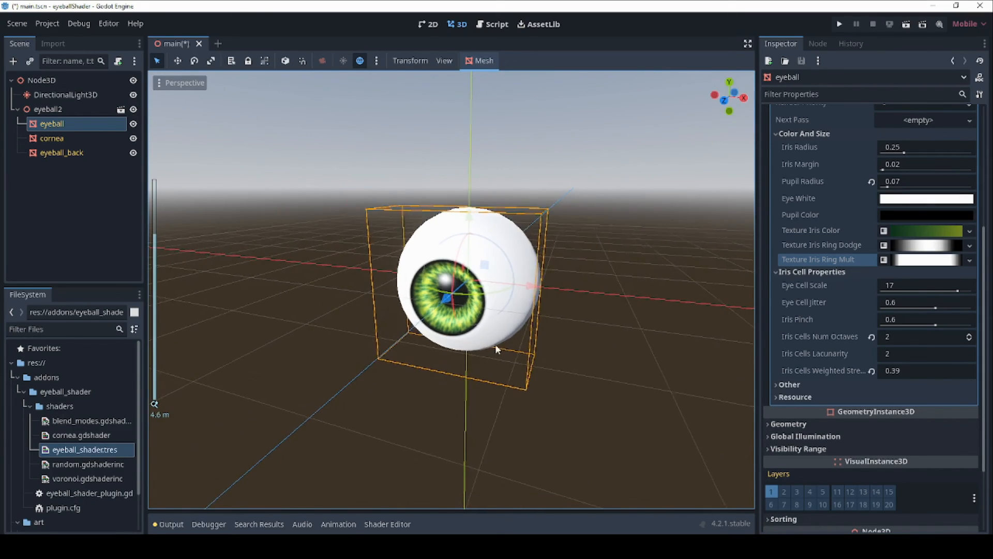
middle_click_drag(495, 344, 457, 352)
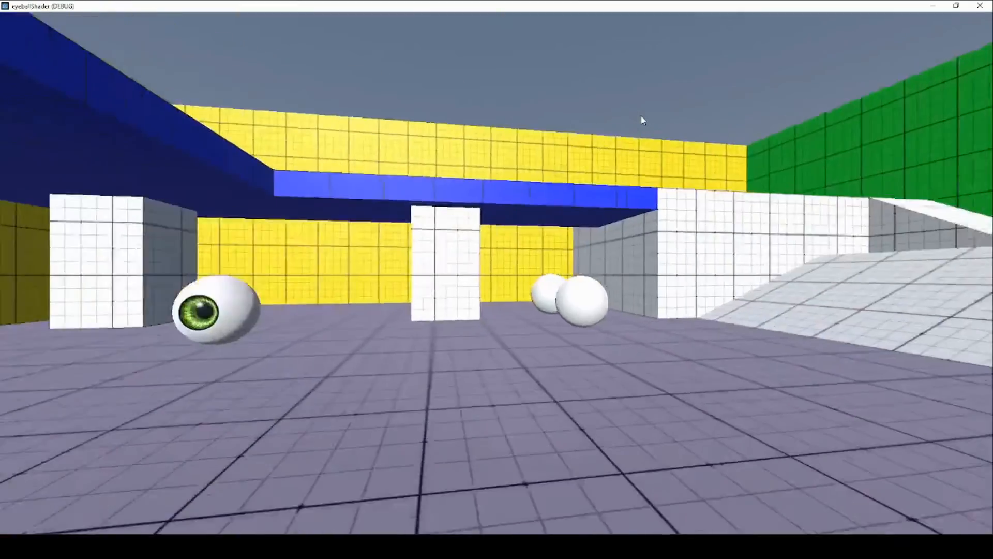
Jump and move forward through the running test scene to examine the eyeballs in the game.
key("space")
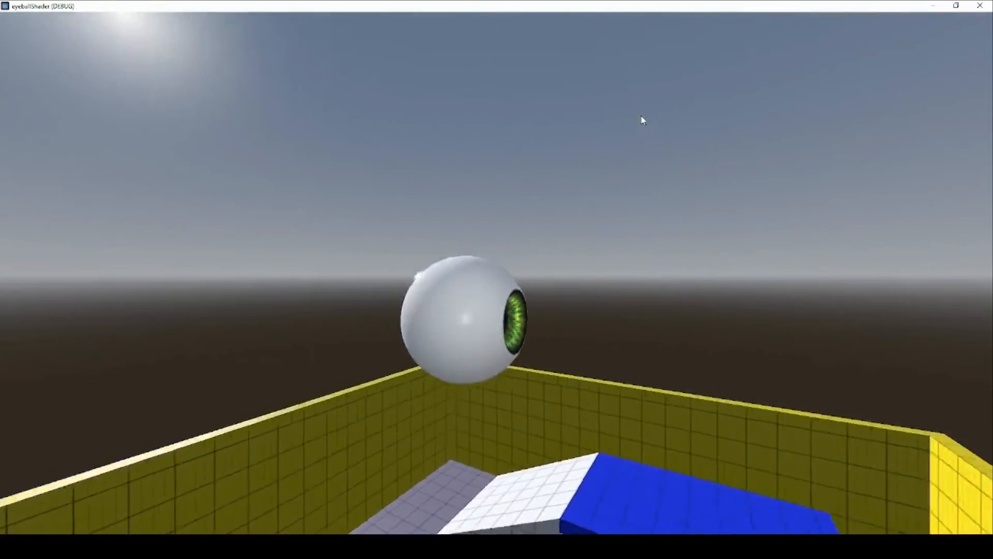
key("w")
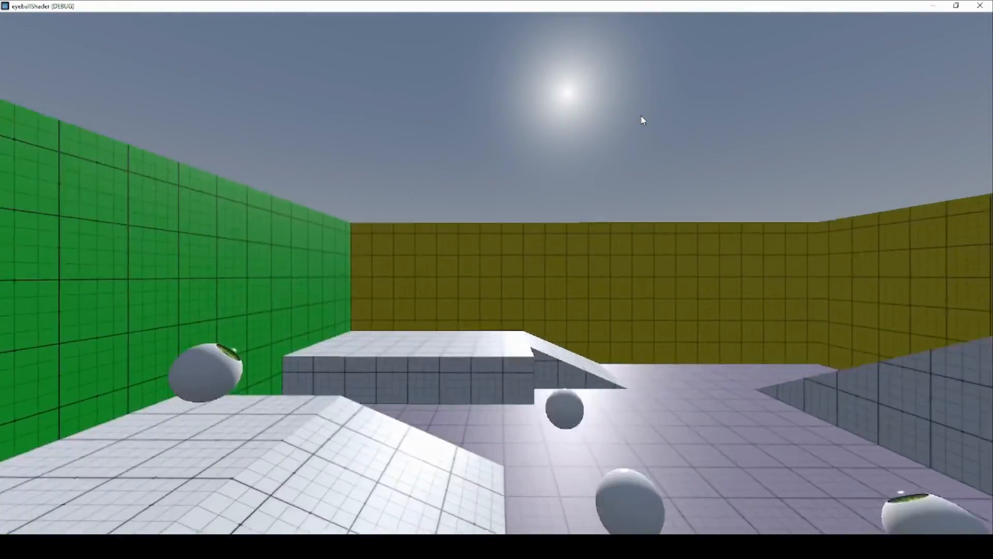
key("w")
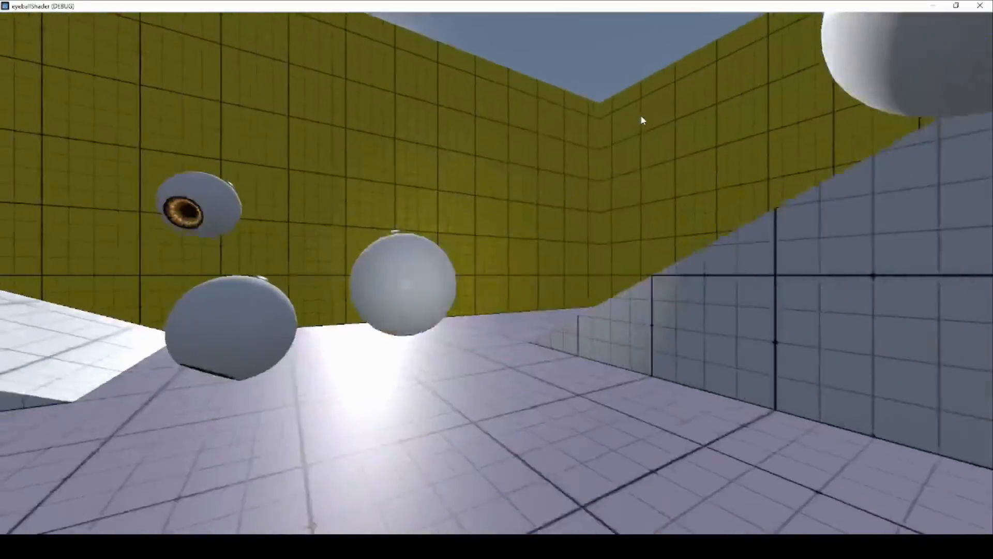
Move around the ground floor of the running test scene to examine the orange, blue and green eyeballs up close.
key("w")
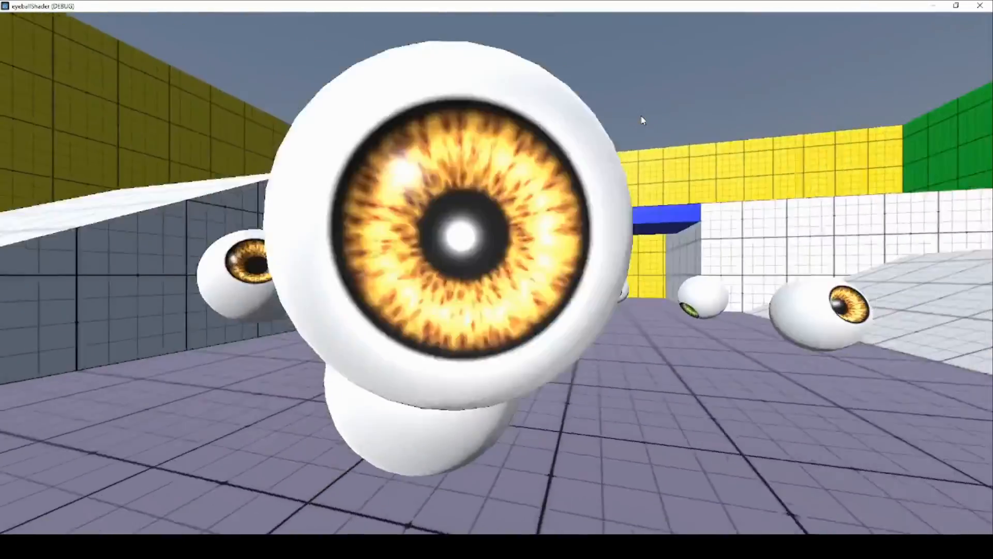
key("w")
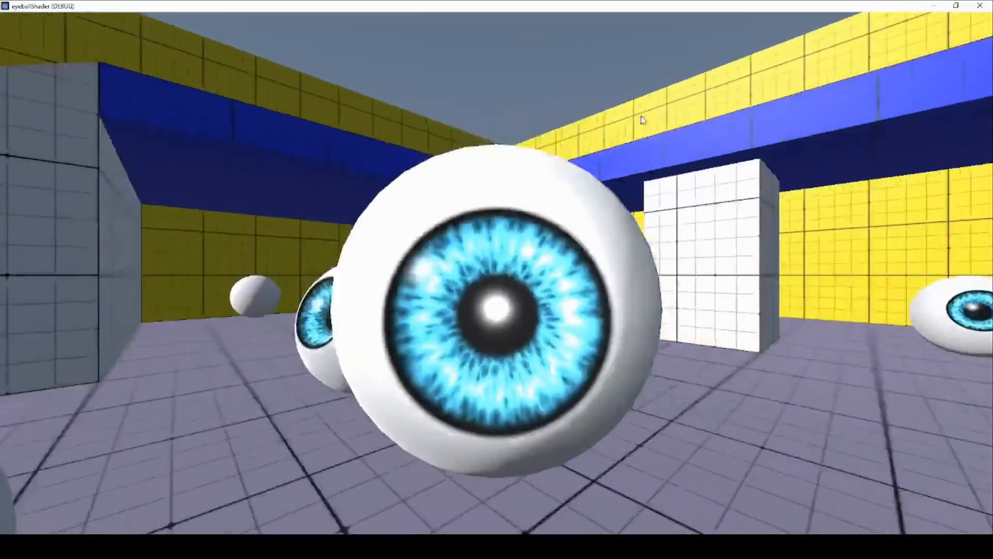
key("s")
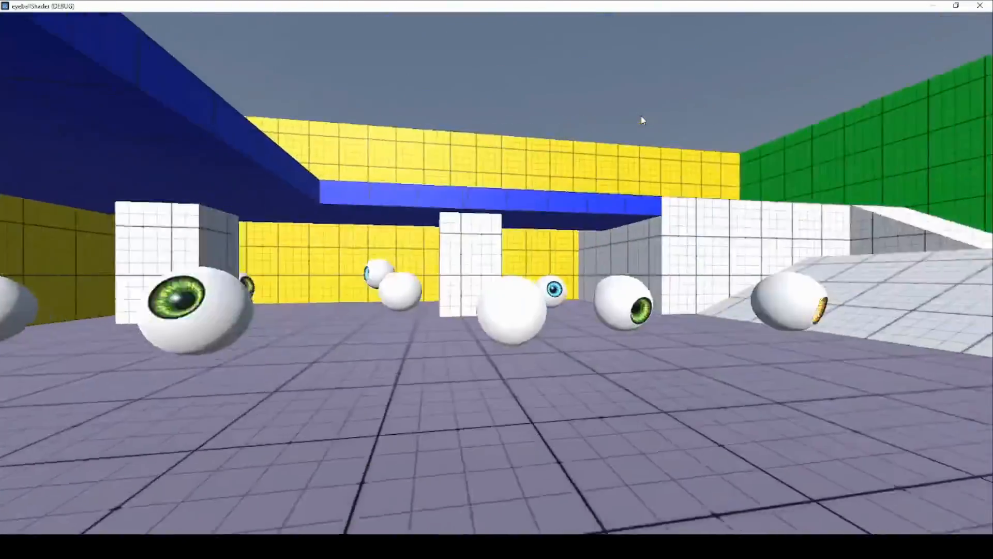
key("w")
key("w")
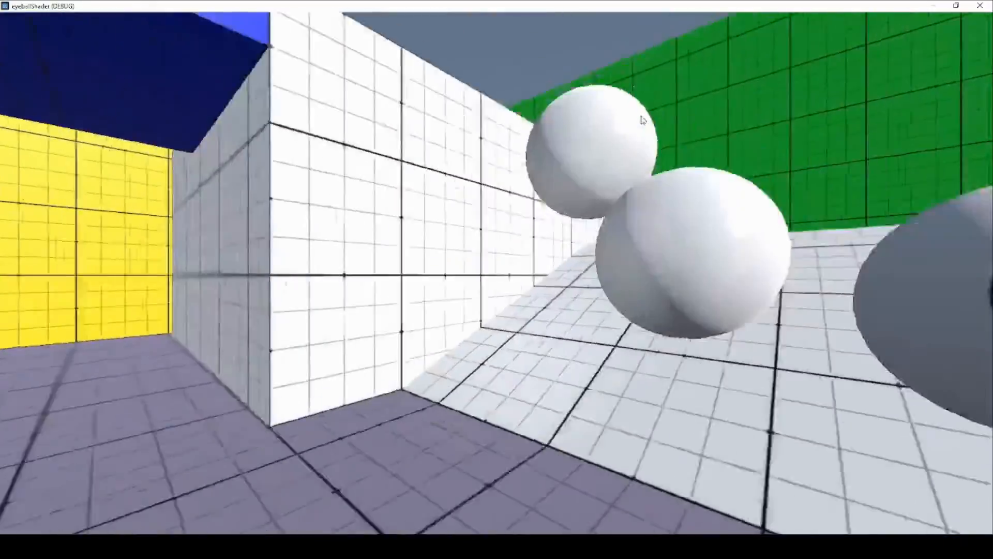
key("s")
key("w")
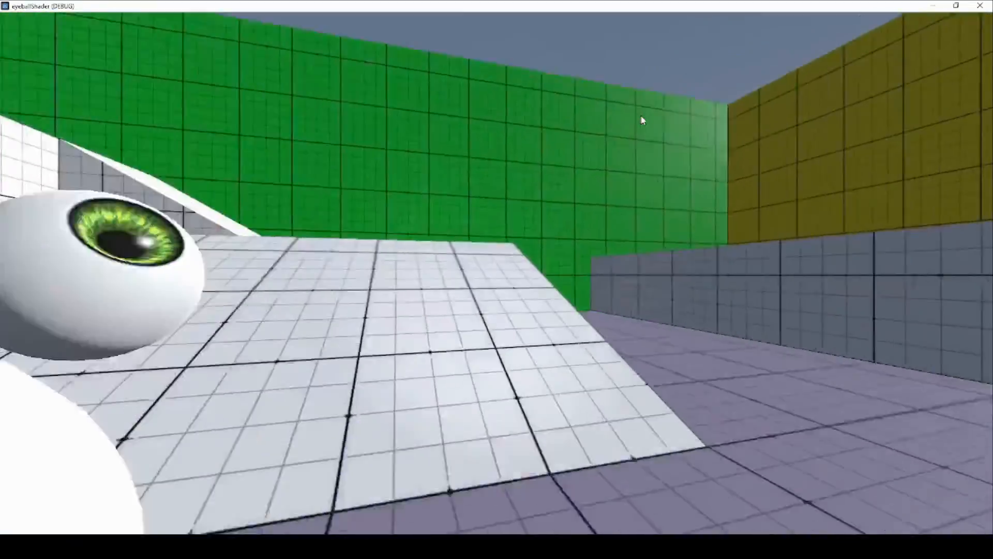
Climb the white ramp beside the green wall, cross to the blue walkway and launch more eyeballs there.
key("w")
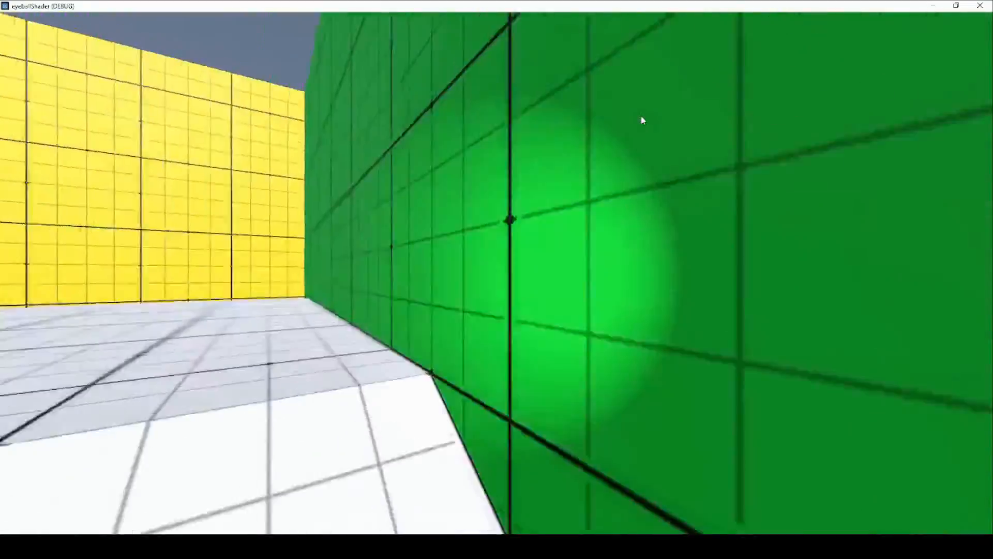
key("w")
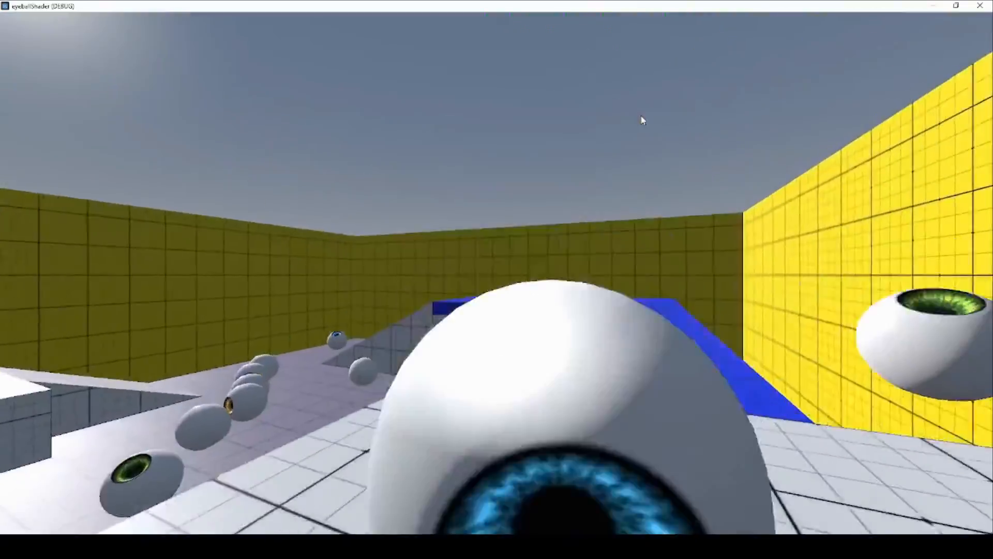
key("w")
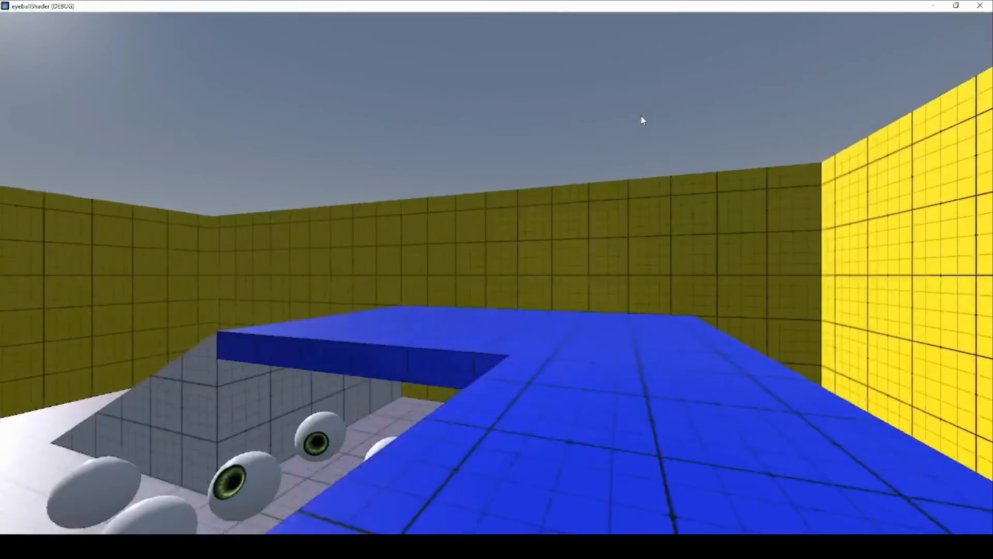
key("w")
left_click(641, 117)
left_click(641, 117)
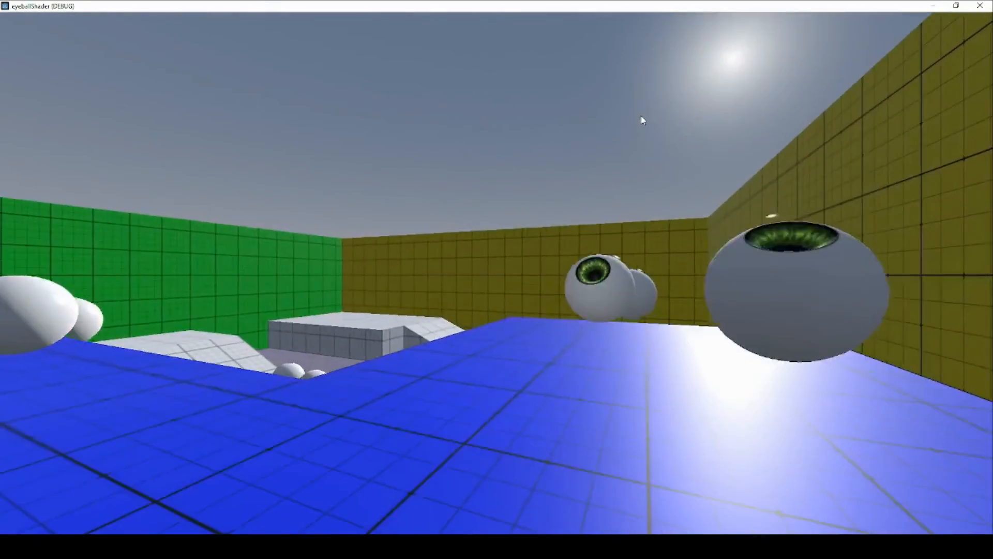
Return to the ground floor, approach the green eyeball and launch several more eyeballs across the floor.
key("w")
key("w")
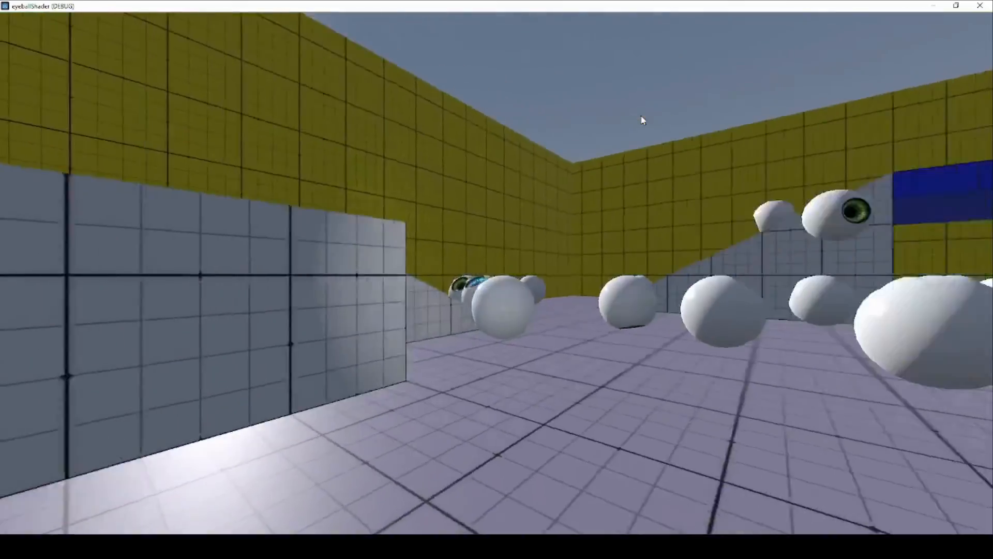
key("w")
left_click(641, 120)
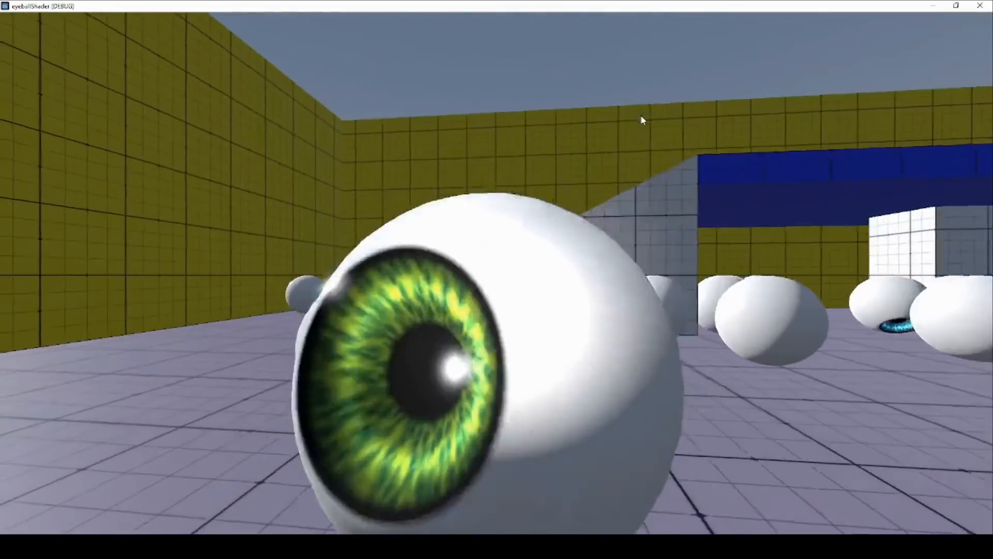
left_click(641, 120)
left_click(642, 120)
key("s")
left_click(642, 120)
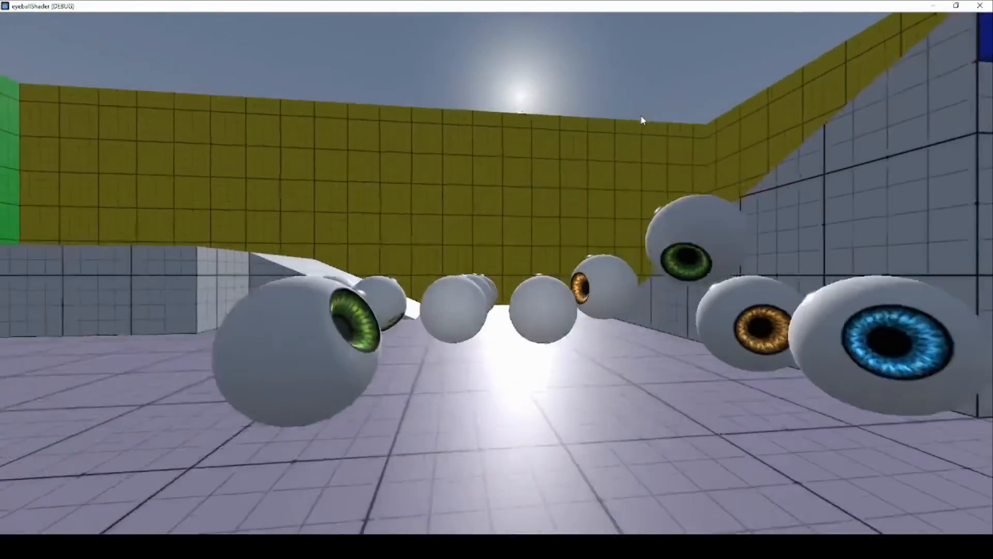
left_click(642, 120)
left_click(641, 120)
Move through the crowd of eyeballs toward the white walls, launching a few more and examining an orange iris.
key("w")
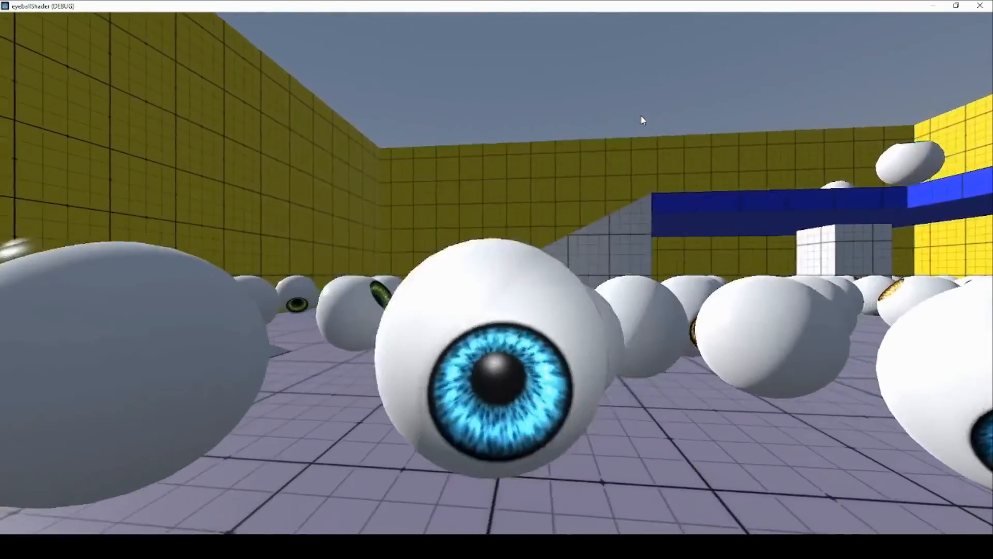
key("w")
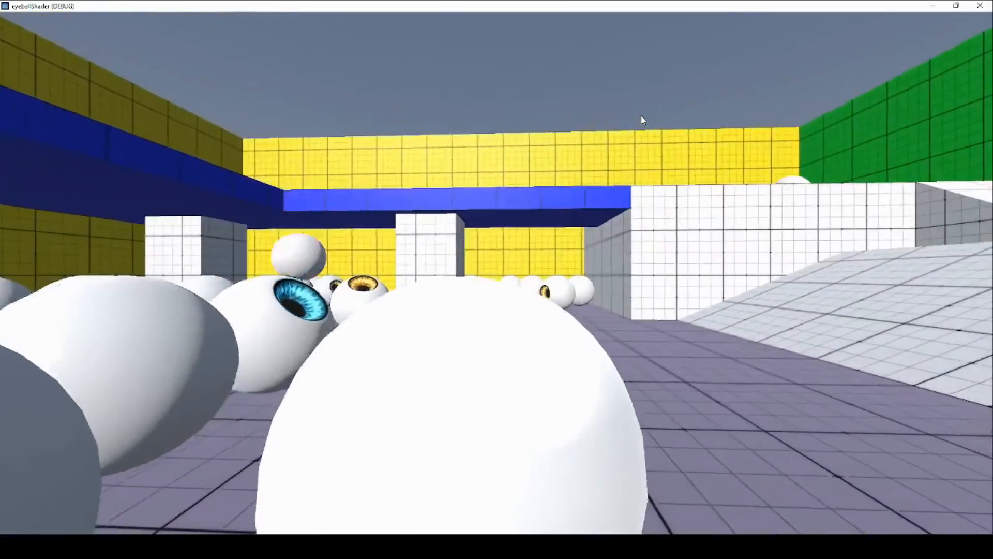
key("w")
left_click(642, 120)
left_click(642, 120)
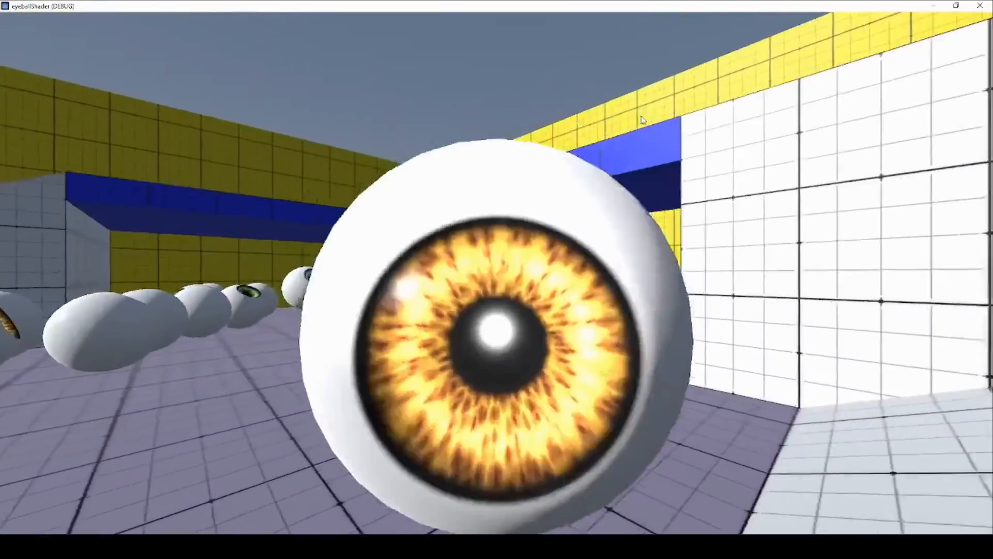
Move from under the blue walkway back up the white ramp, examining the eyeballs and a blue iris in different lighting.
key("w")
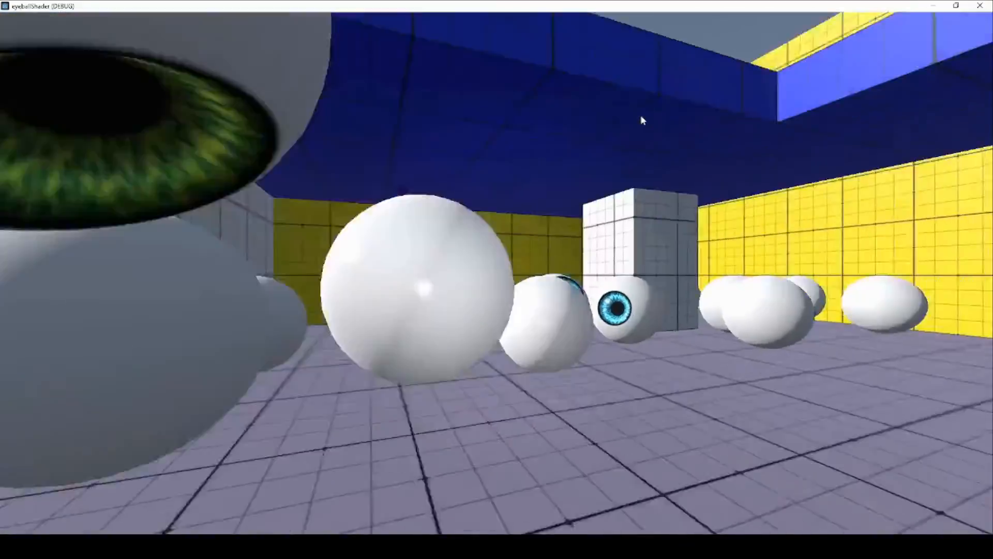
key("w")
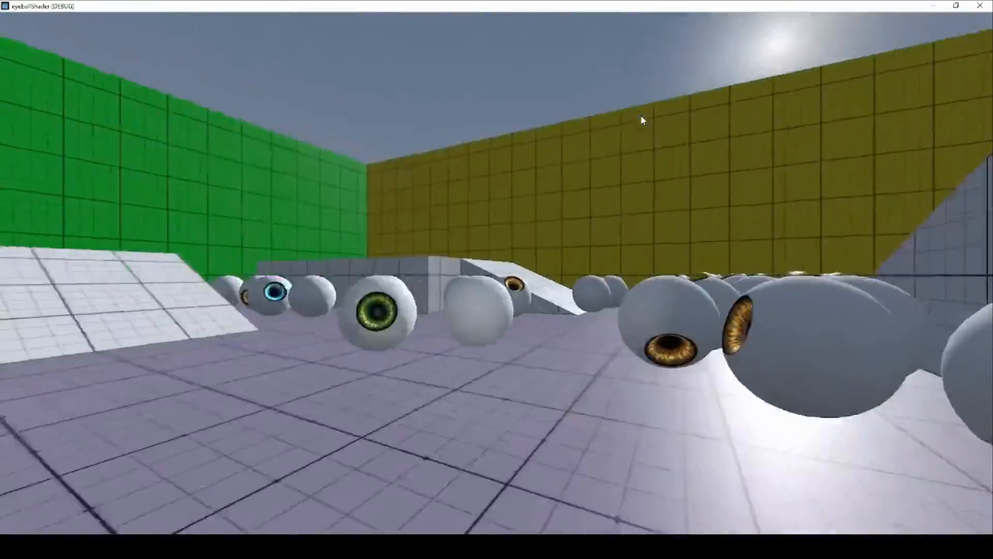
key("w")
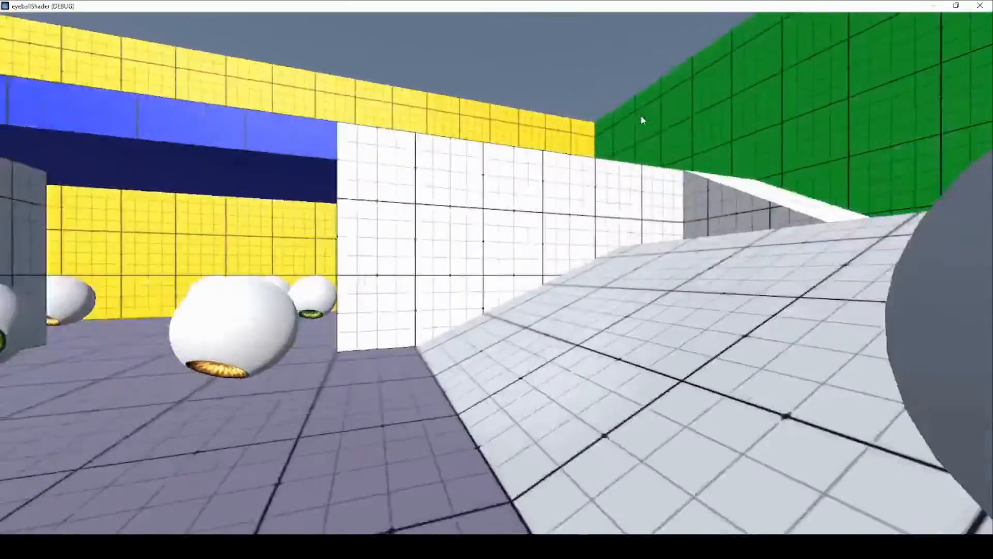
key("w")
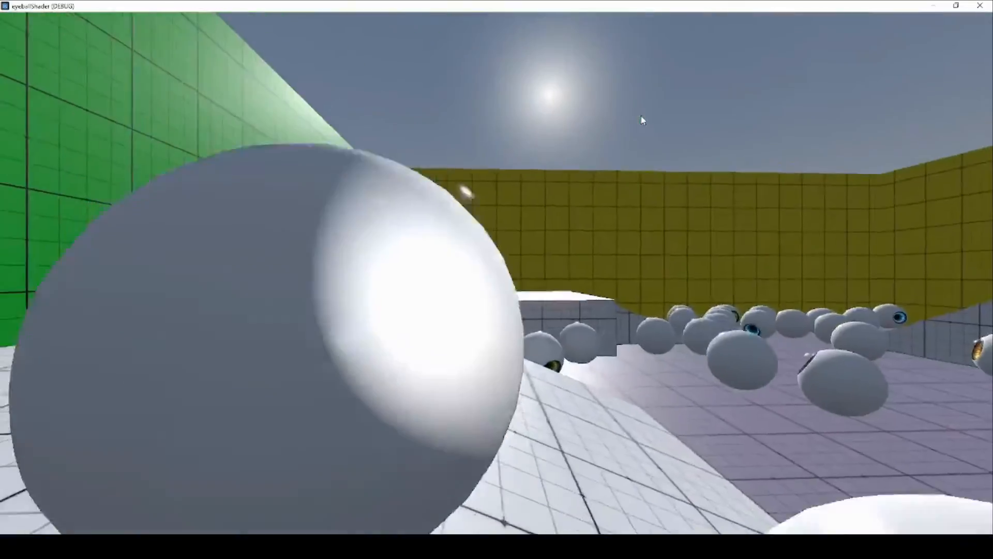
key("w")
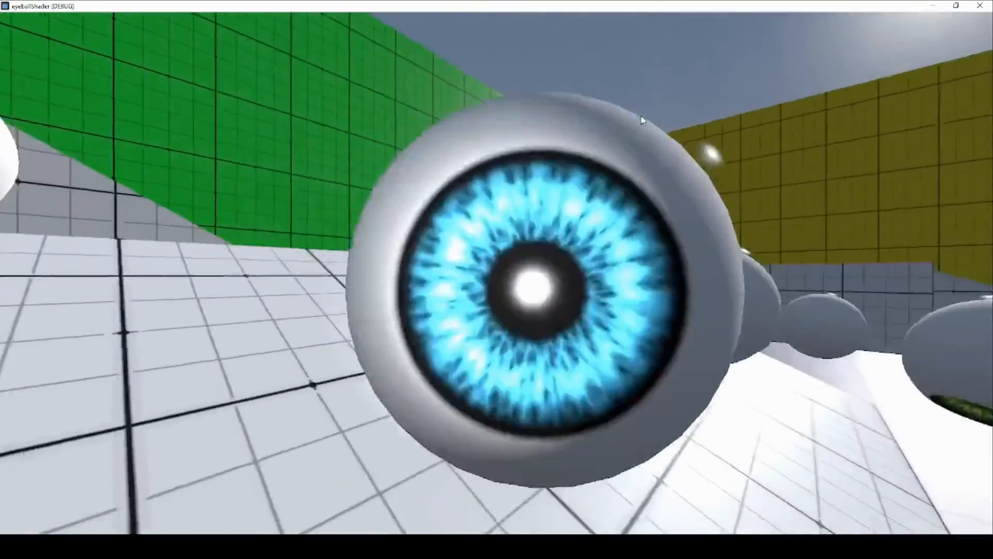